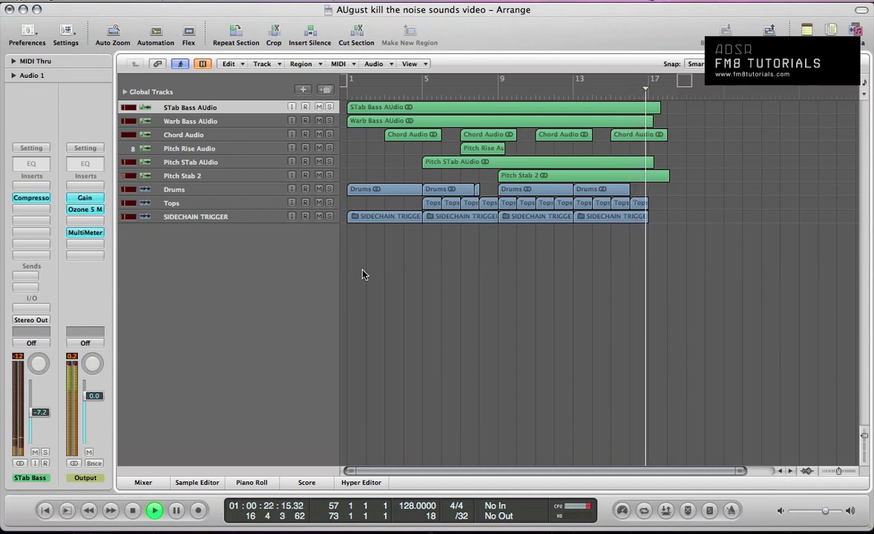
# - Stop playback of the arrangement and send the playhead back to bar 1
pyautogui.press('space')
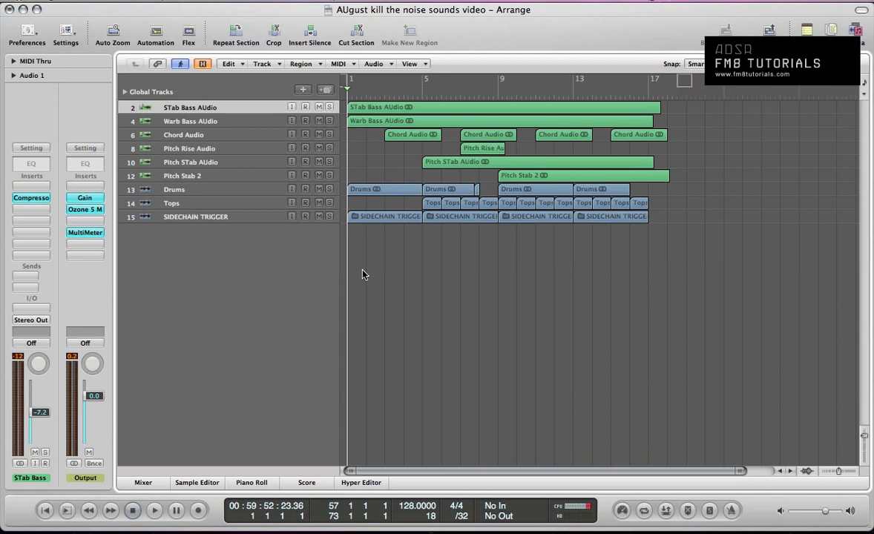
# - Step through the audio tracks and select only the STab Bass AUdio region
pyautogui.click(178, 120)
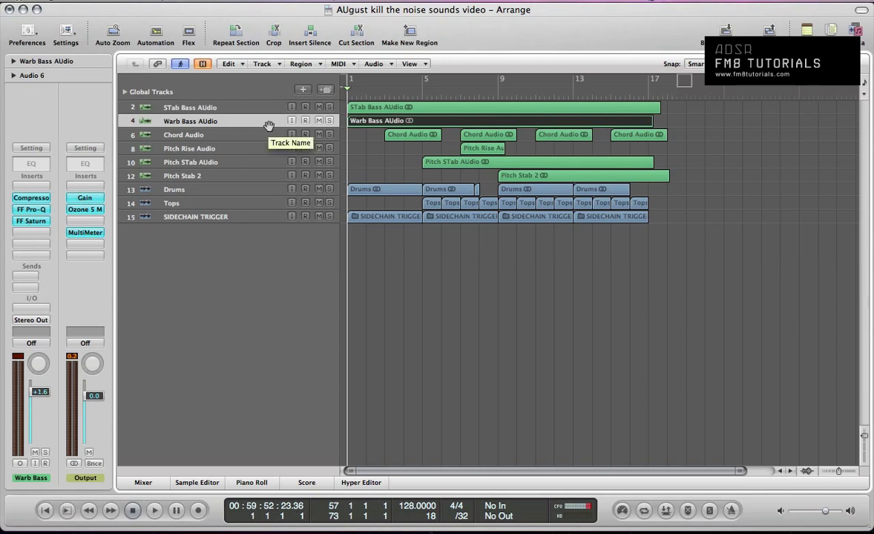
pyautogui.press('Down')
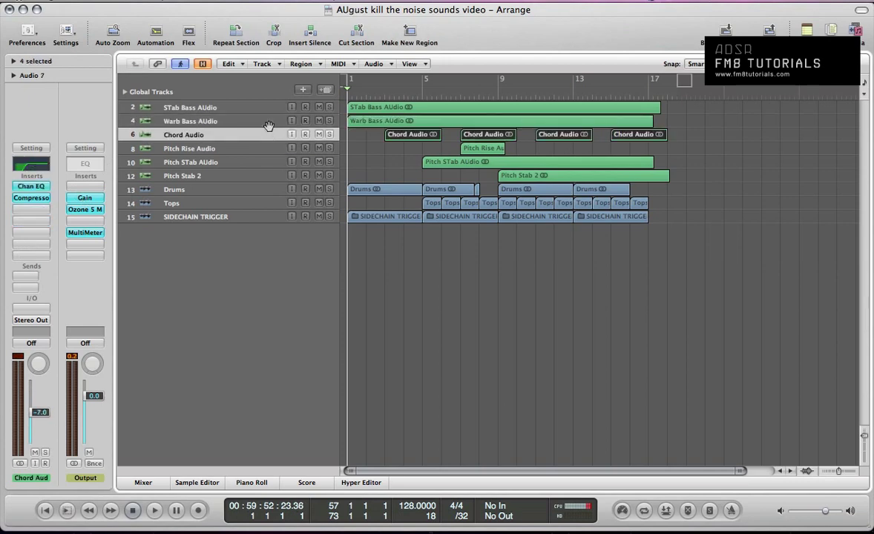
pyautogui.press('Down')
pyautogui.press('Down')
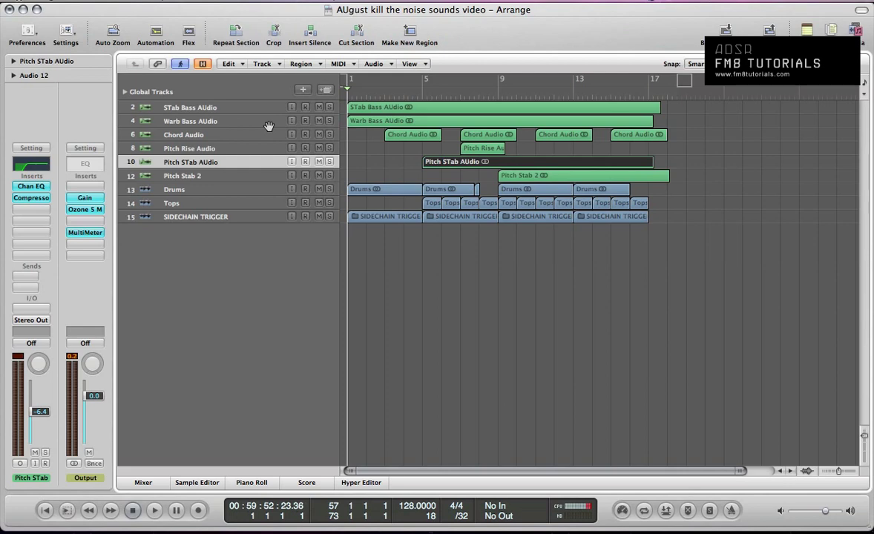
pyautogui.press('Down')
pyautogui.press('Up')
pyautogui.press('Up')
pyautogui.press('Up')
pyautogui.press('Up')
pyautogui.press('Up')
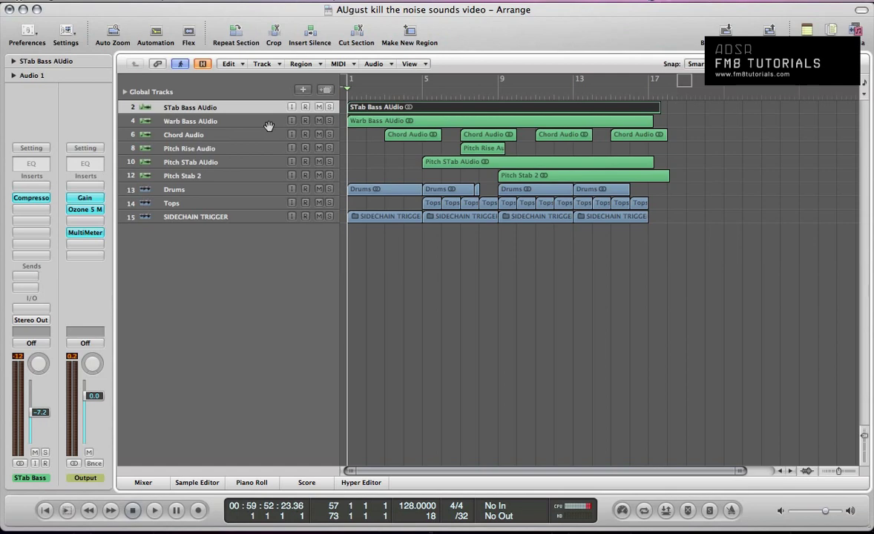
pyautogui.moveTo(332, 132); pyautogui.dragTo(364, 108)
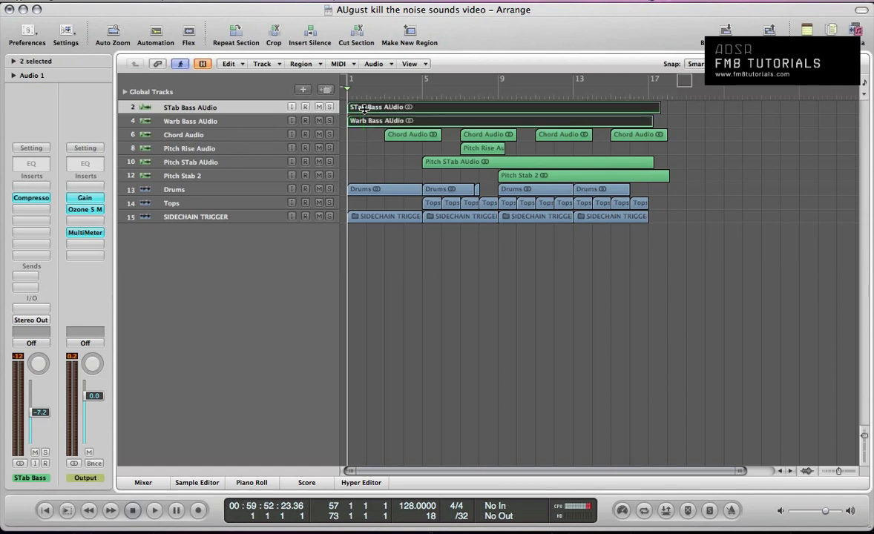
pyautogui.click(199, 108)
# - Play the STab Bass audio, then zoom to the Warb Bass AUdio region and play it
pyautogui.press('space')
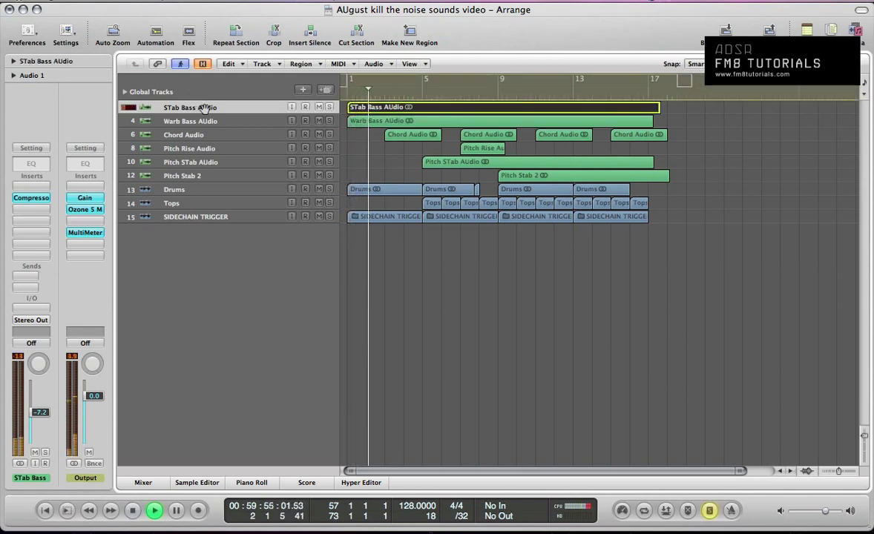
pyautogui.press('Down')
pyautogui.press('space')
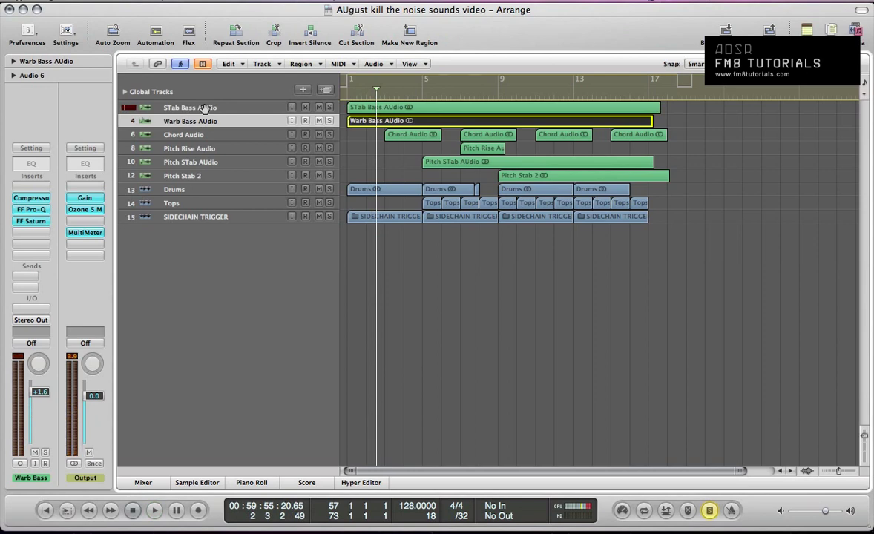
pyautogui.press('z')
pyautogui.press('space')
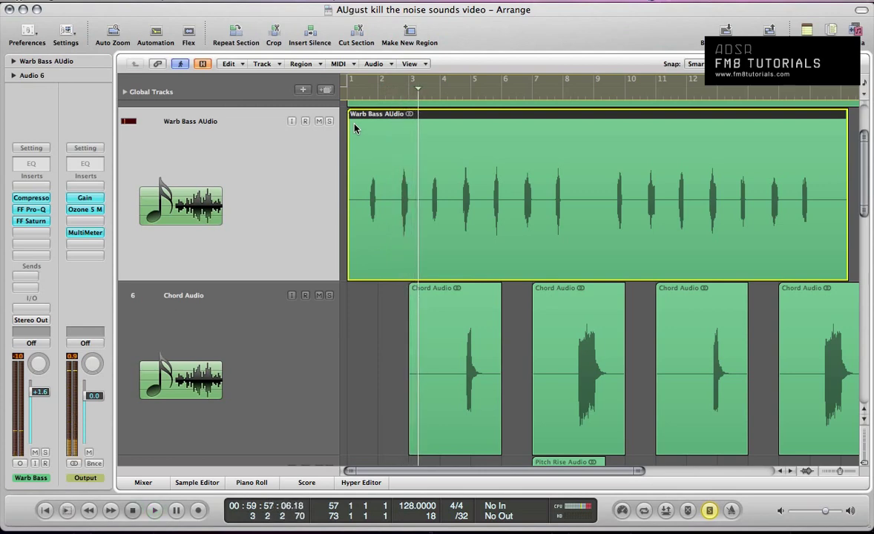
pyautogui.press('space')
pyautogui.press('x')
pyautogui.press('x')
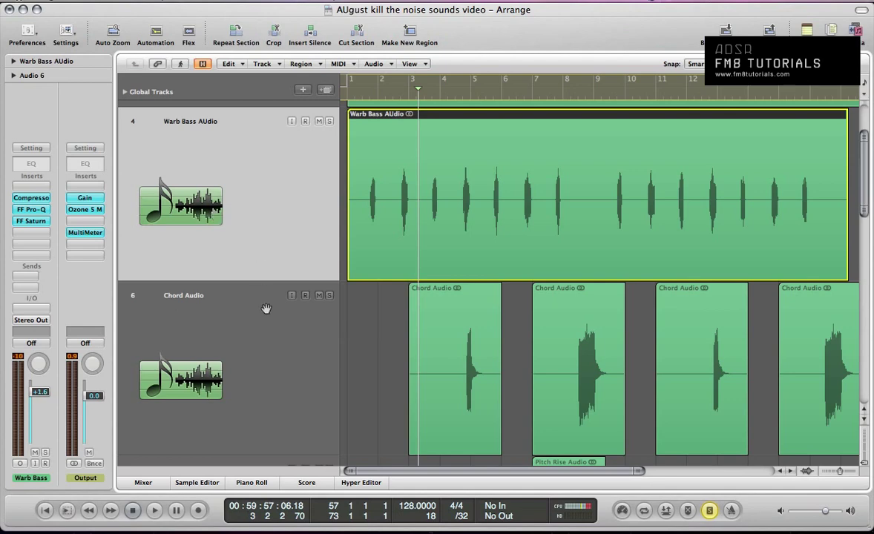
# - Zoom out to all tracks, reveal the hidden MIDI tracks and unhide Stab Bass
pyautogui.click(362, 339)
pyautogui.press('z')
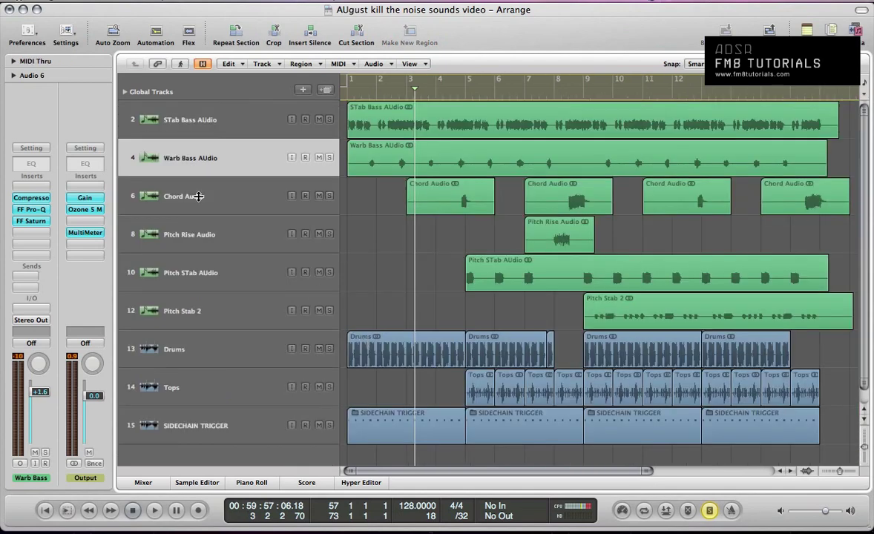
pyautogui.click(211, 121)
pyautogui.press('h')
pyautogui.click(214, 123)
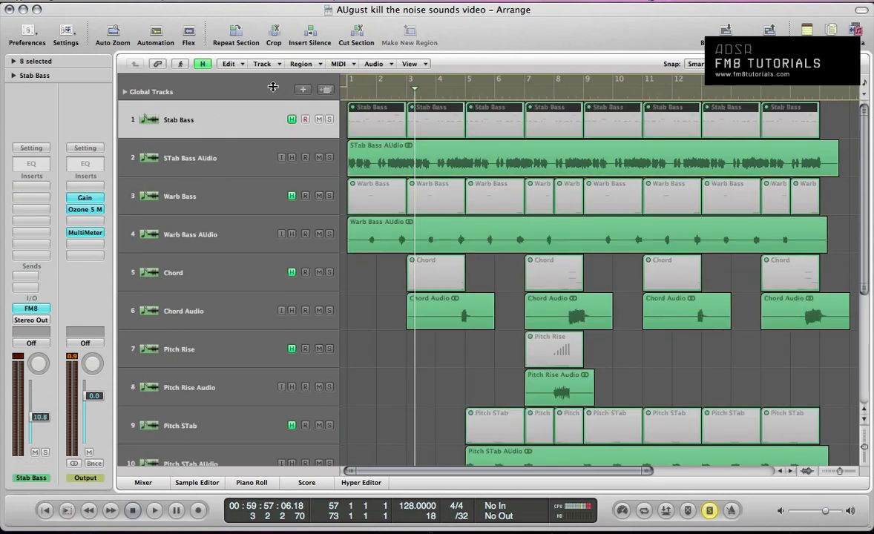
pyautogui.click(290, 121)
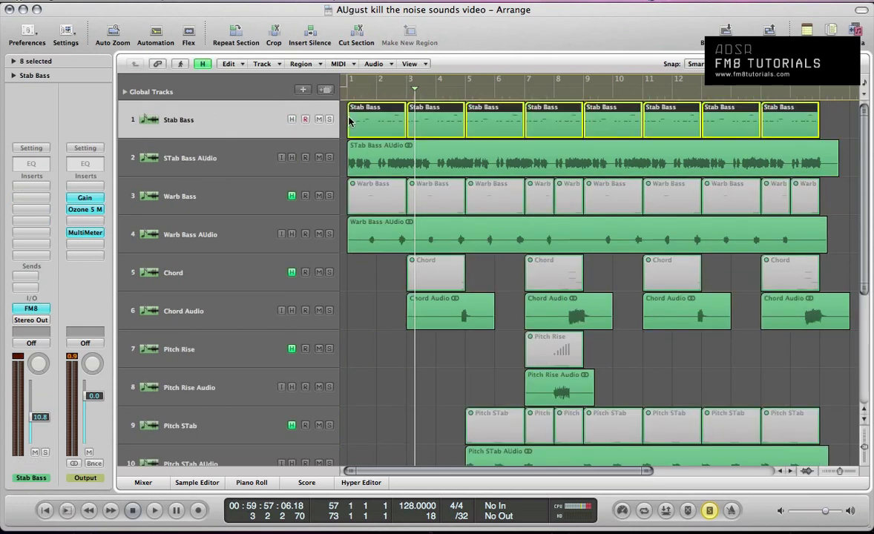
# - Open the Stab Bass FM8 instrument, reposition and close it, then enable cycle playback
pyautogui.click(28, 308)
pyautogui.moveTo(259, 49); pyautogui.dragTo(300, 40)
pyautogui.click(206, 110)
pyautogui.press('Escape')
pyautogui.press('super+w')
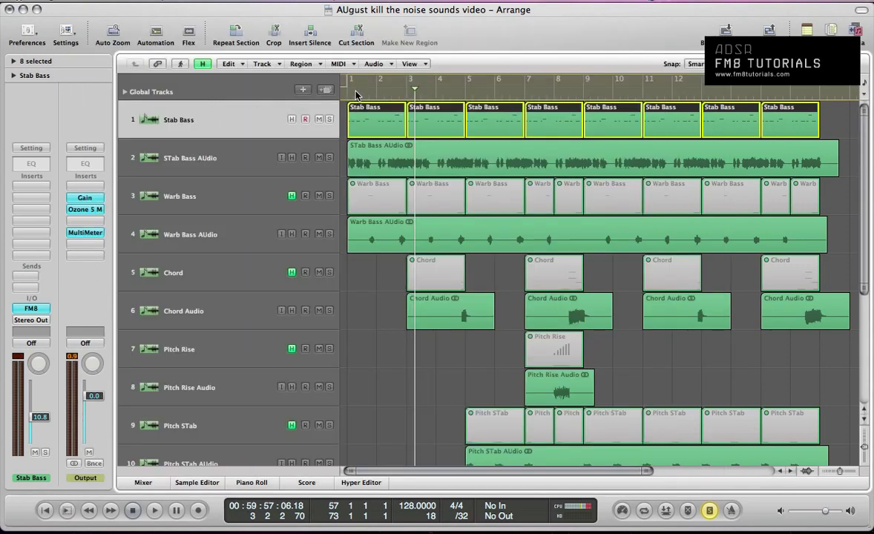
pyautogui.click(406, 84)
# - Set FM8 operator F to ratio 0.25 with key sync, no direct output and feedback 31
pyautogui.press('v')
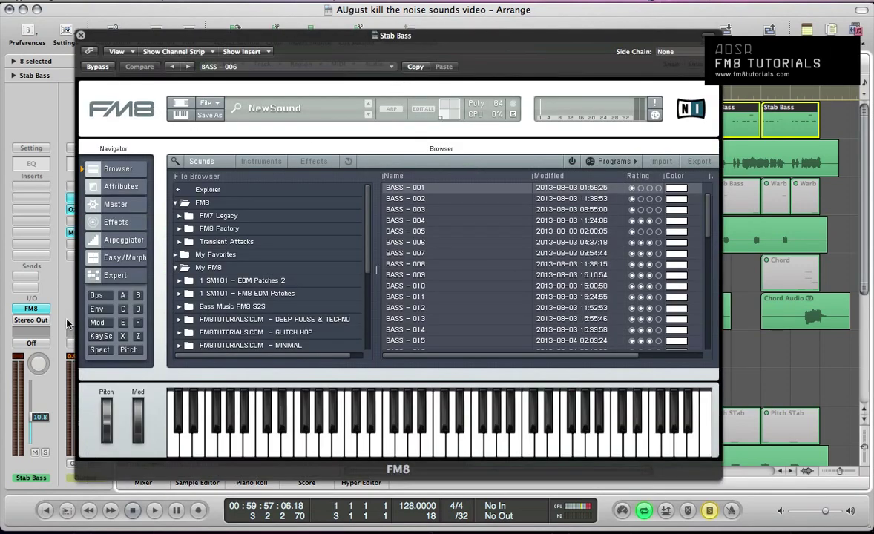
pyautogui.click(97, 295)
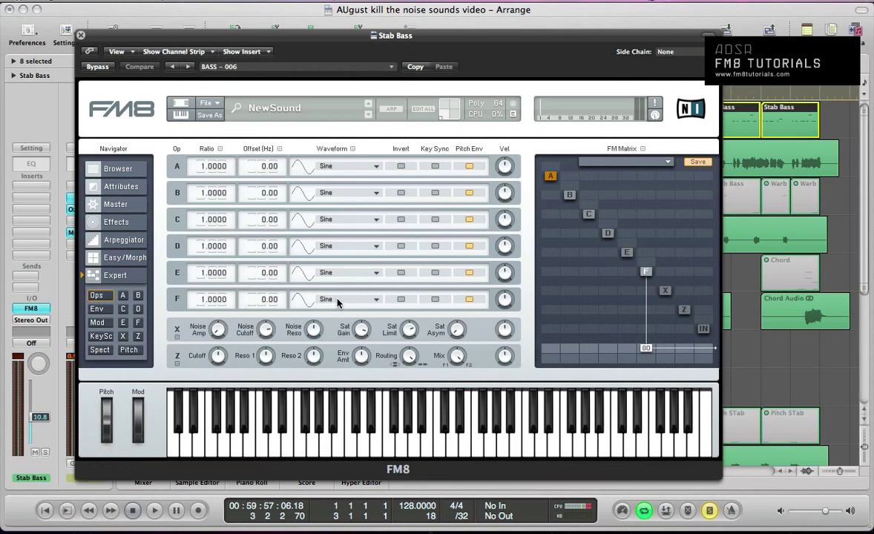
pyautogui.doubleClick(212, 299)
pyautogui.write('.25')
pyautogui.press('Return')
pyautogui.click(436, 299)
pyautogui.moveTo(645, 321); pyautogui.dragTo(686, 244)
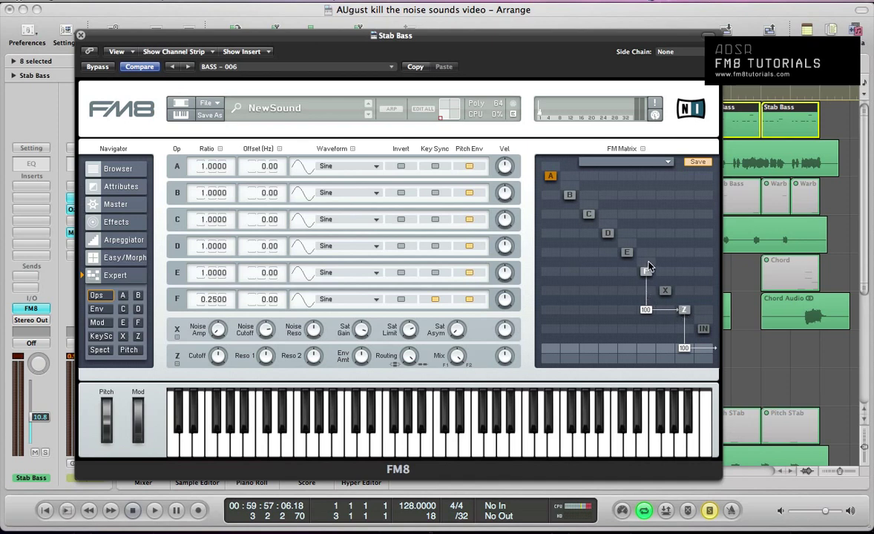
pyautogui.press('space')
pyautogui.moveTo(655, 248); pyautogui.dragTo(655, 248)
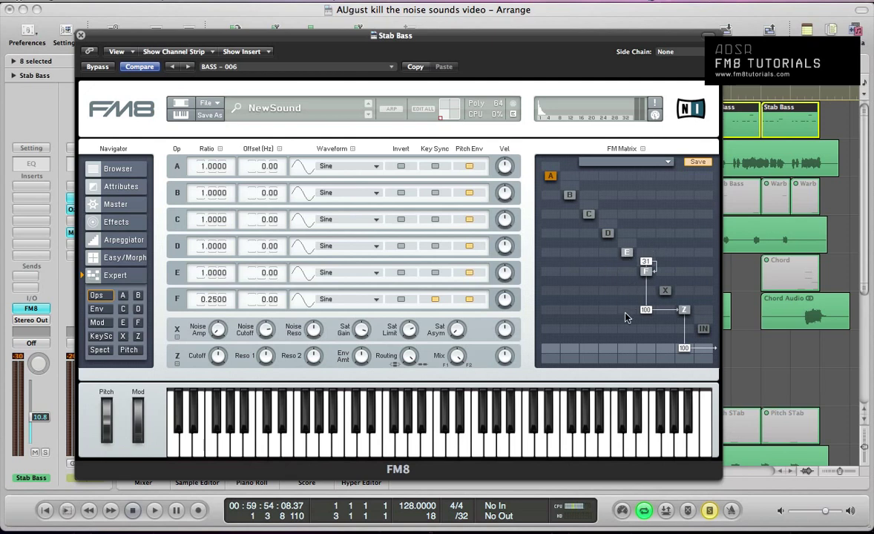
# - Route operator E into Z at 92 and give it a 6th Formant wave at ratio 0.125
pyautogui.moveTo(627, 310); pyautogui.dragTo(631, 259)
pyautogui.click(295, 251)
pyautogui.click(331, 353)
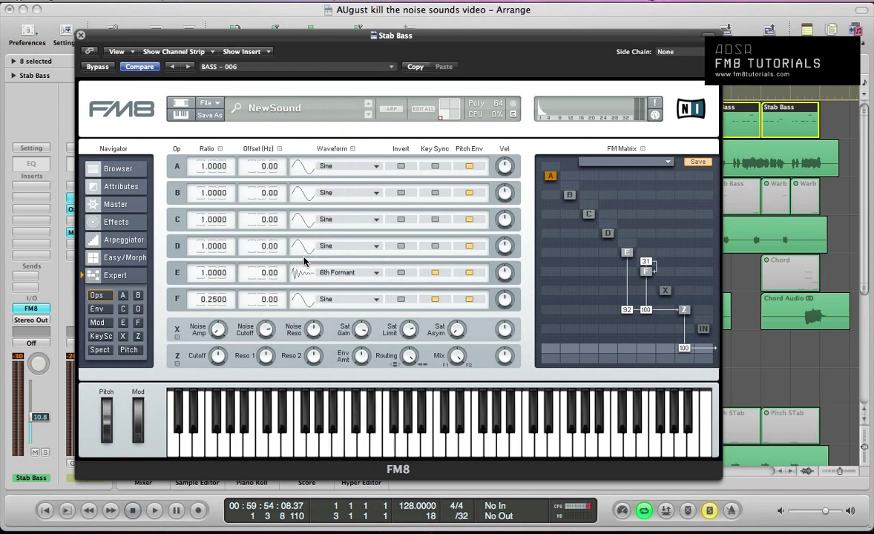
pyautogui.write('125')
pyautogui.press('Return')
pyautogui.press('space')
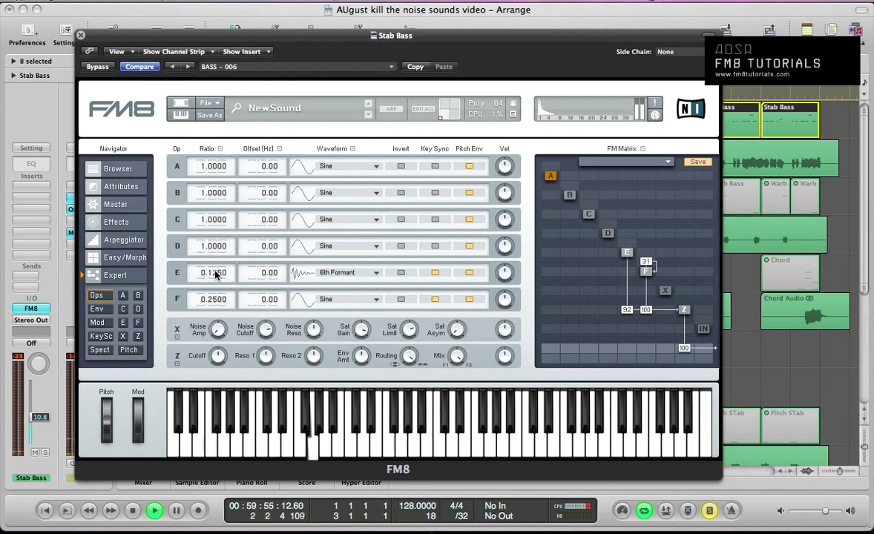
pyautogui.press('space')
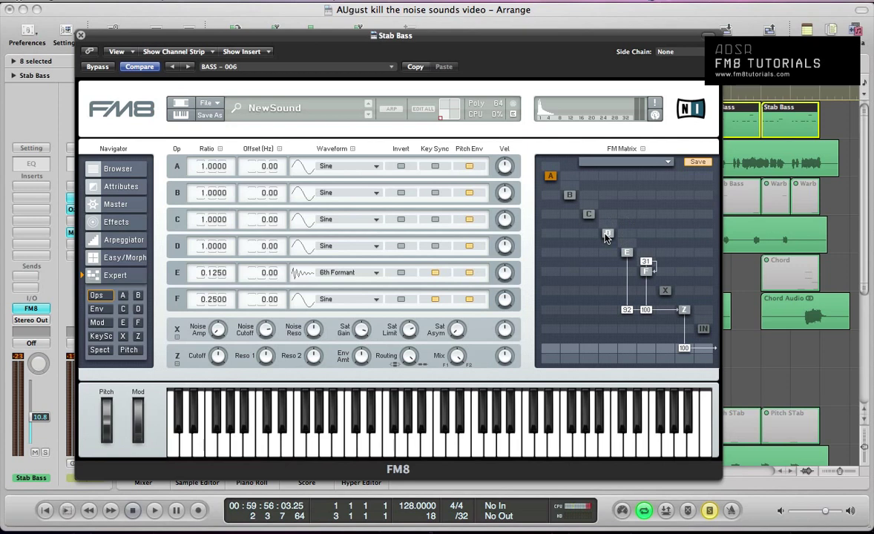
# - Make operator D a Parabol wave at ratio 0.125 with key sync, modulating operator E
pyautogui.click(324, 247)
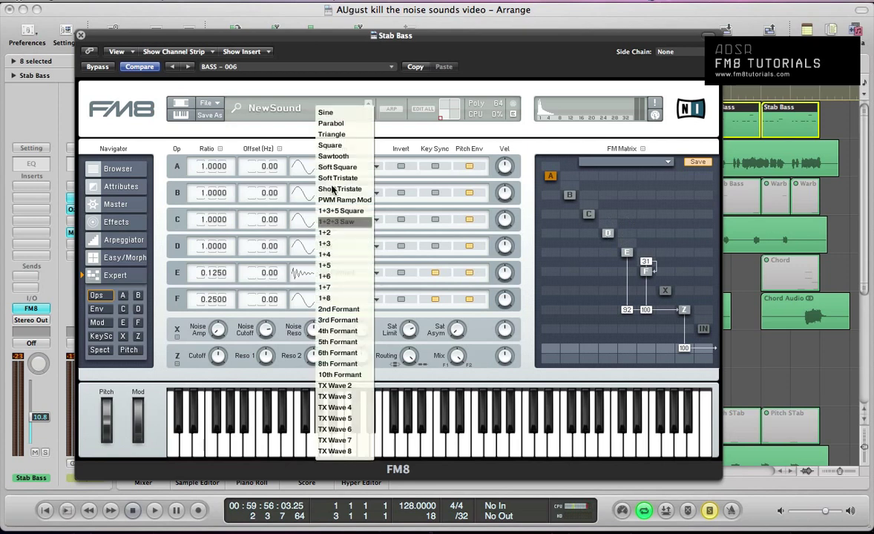
pyautogui.click(330, 126)
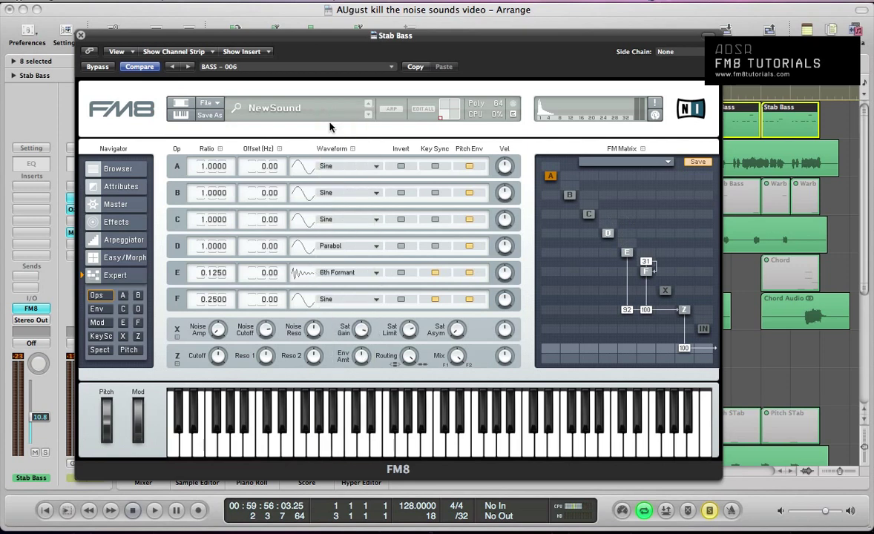
pyautogui.click(213, 249)
pyautogui.click(435, 246)
pyautogui.moveTo(607, 253); pyautogui.dragTo(622, 250)
pyautogui.moveTo(609, 256); pyautogui.dragTo(609, 259)
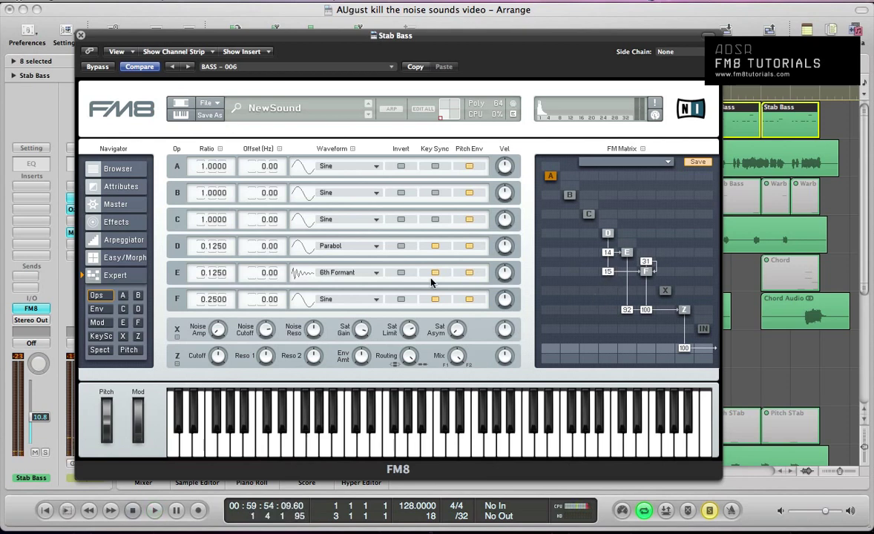
# - Make operator C a 1+3+5 Square at ratio 0.375 with key sync, modulating E at 51 and Z at 64
pyautogui.doubleClick(212, 224)
pyautogui.write('.375')
pyautogui.press('Return')
pyautogui.click(336, 221)
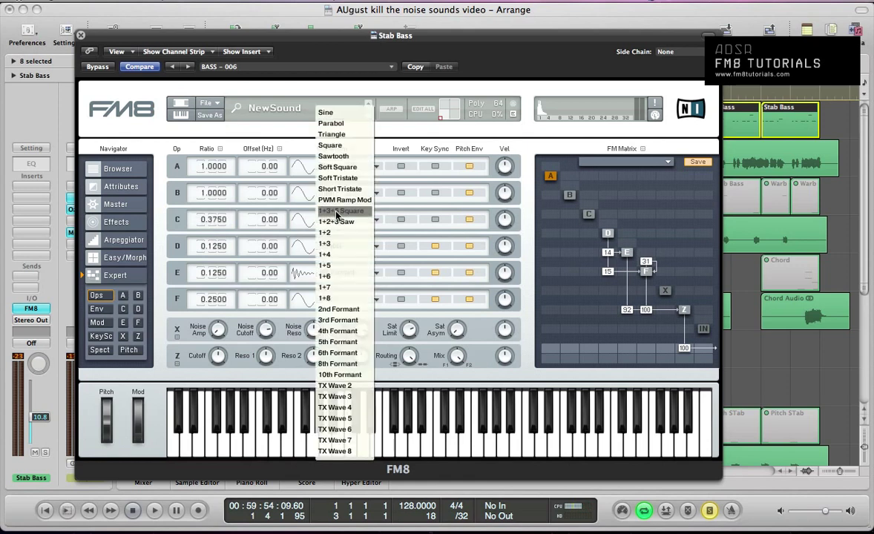
pyautogui.click(337, 213)
pyautogui.click(434, 220)
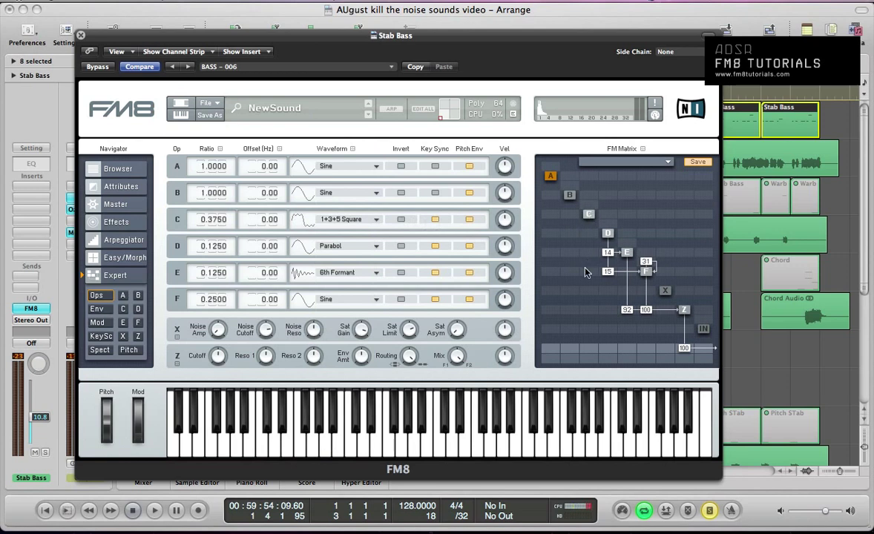
pyautogui.moveTo(589, 272); pyautogui.dragTo(594, 244)
pyautogui.moveTo(612, 291); pyautogui.dragTo(612, 273)
pyautogui.press('space')
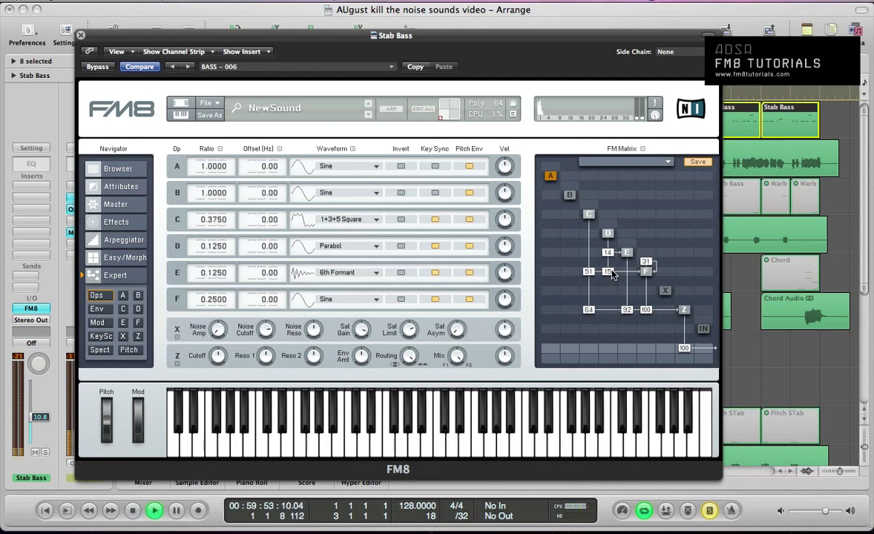
pyautogui.press('space')
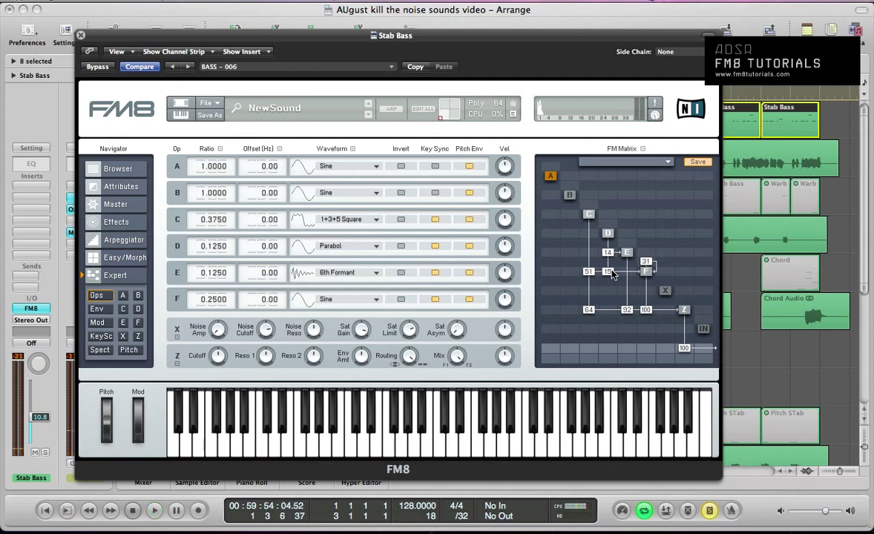
pyautogui.click(116, 204)
pyautogui.moveTo(223, 298); pyautogui.dragTo(224, 303)
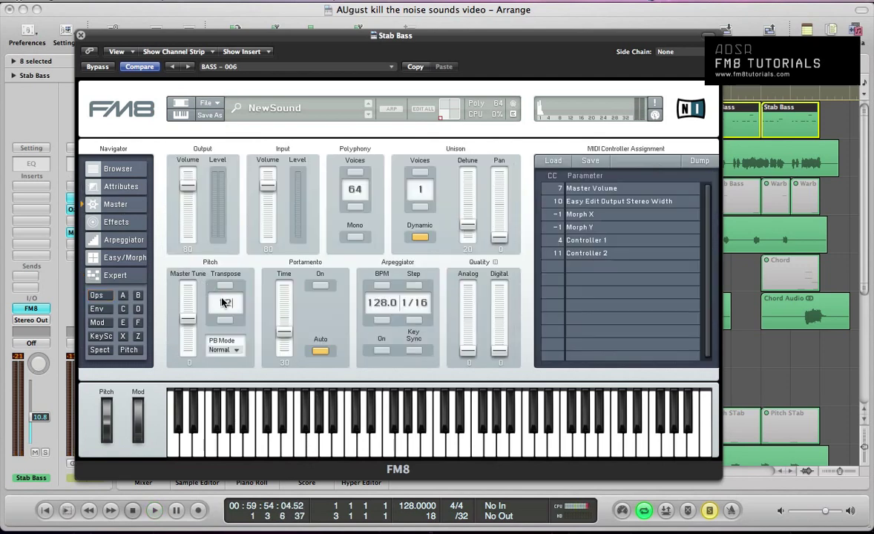
pyautogui.press('space')
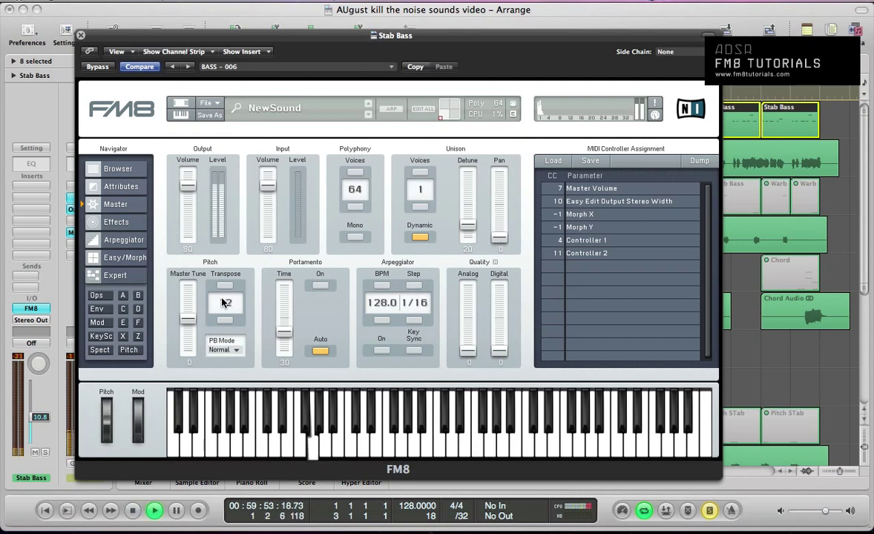
pyautogui.press('space')
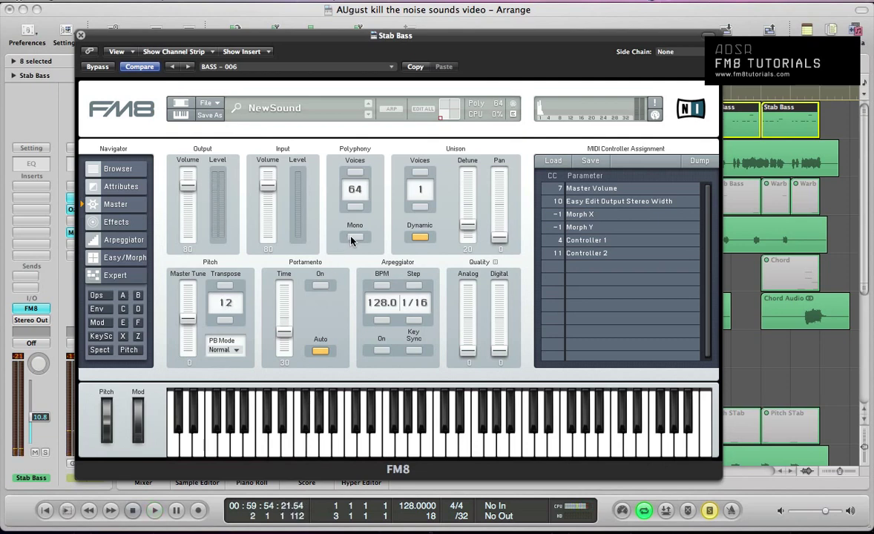
pyautogui.press('super+w')
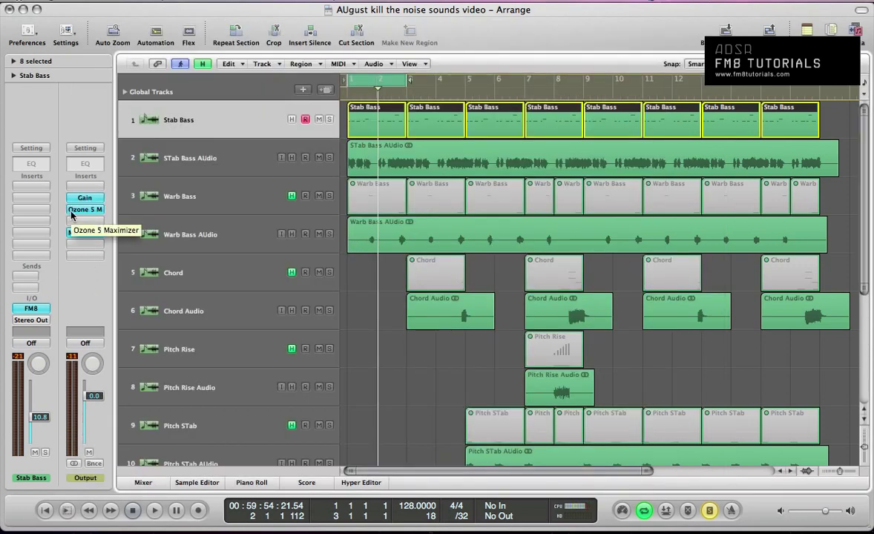
# - Set the Output channel's Ozone 5 Maximizer slot to No Plug-in, closing the FM8 window
pyautogui.click(72, 210)
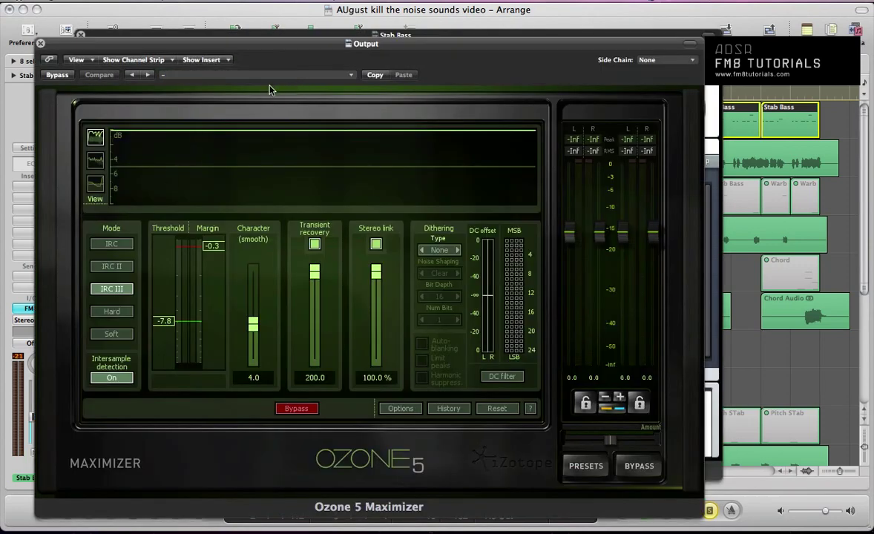
pyautogui.click(41, 44)
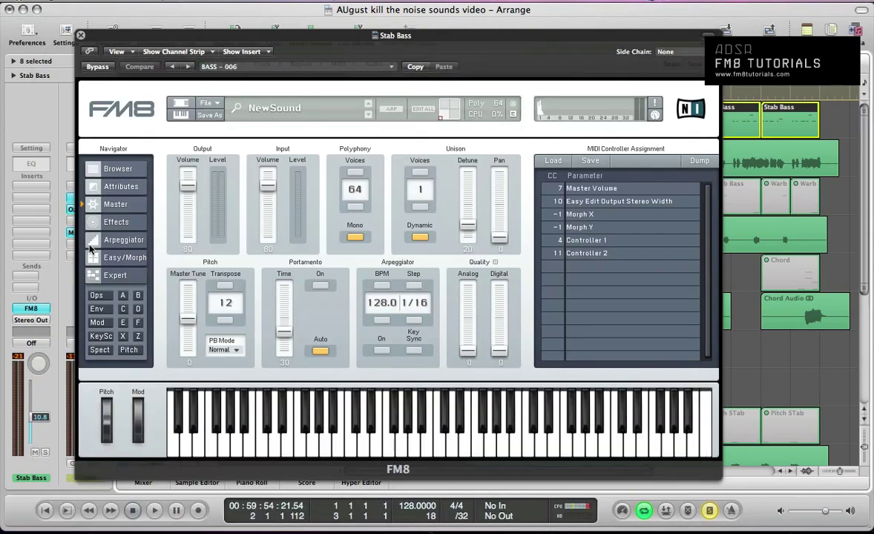
pyautogui.press('super+w')
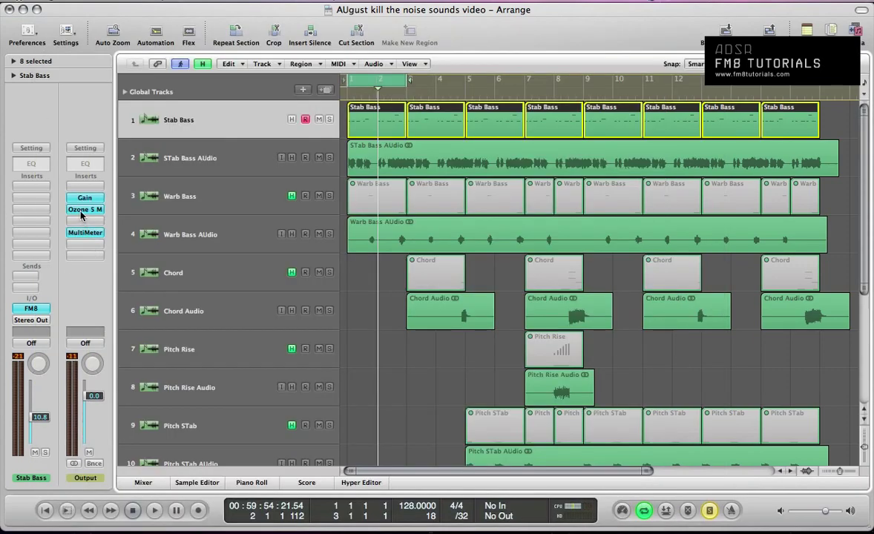
pyautogui.click(82, 212)
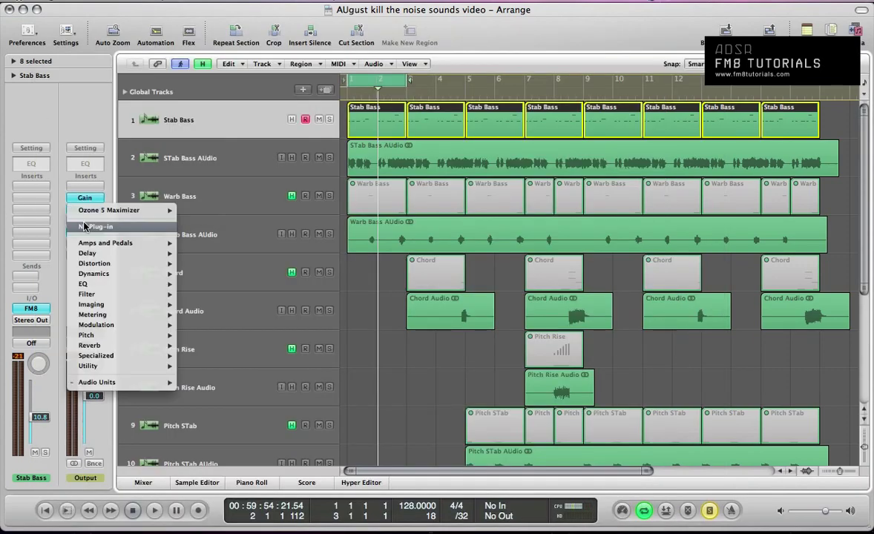
pyautogui.click(84, 226)
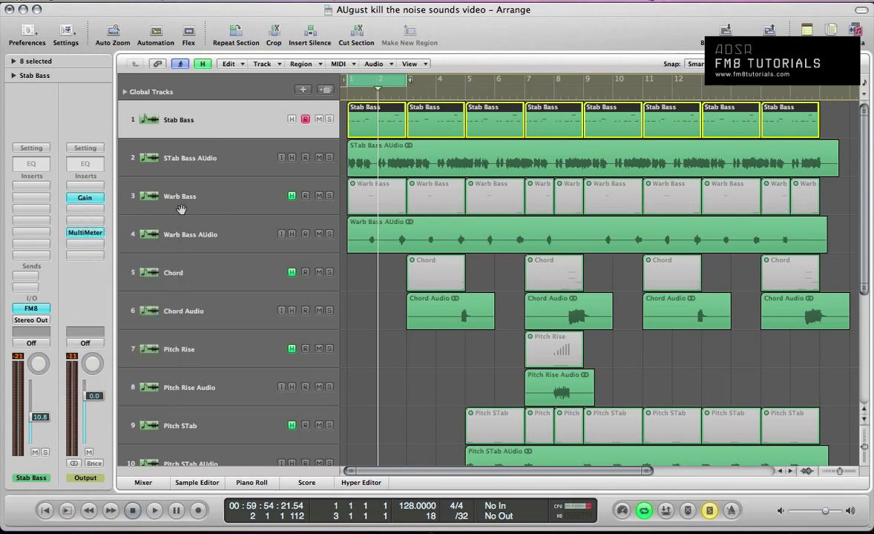
# - Reopen Stab Bass FM8 and set 2 unison voices, detune 0 and Digital quality 71
pyautogui.press('v')
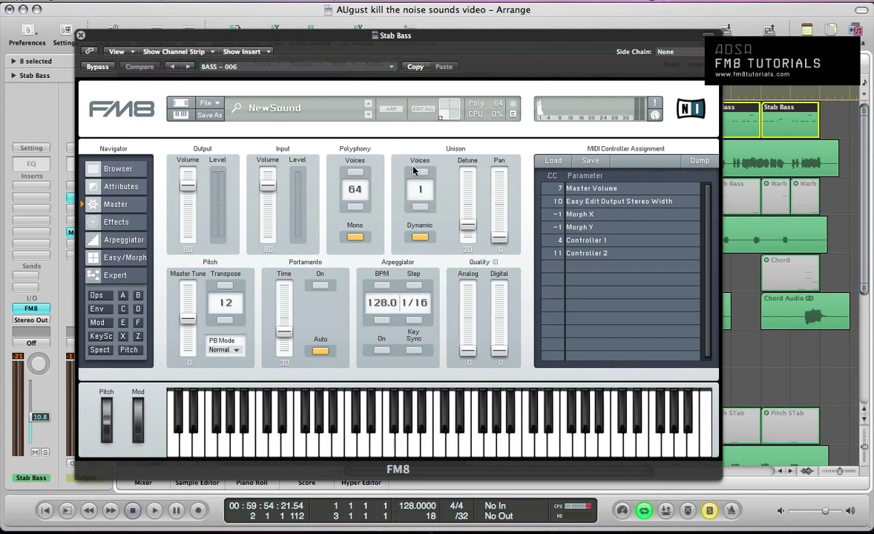
pyautogui.click(419, 172)
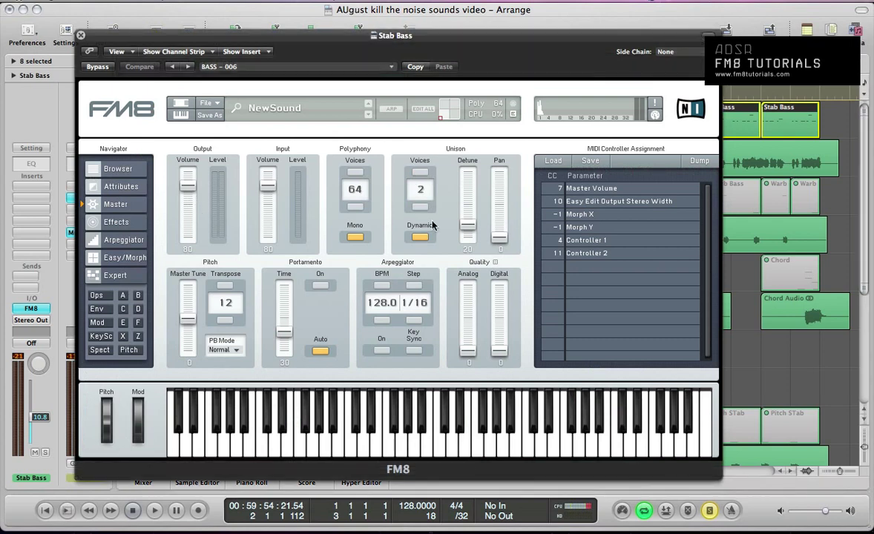
pyautogui.moveTo(466, 241); pyautogui.dragTo(467, 267)
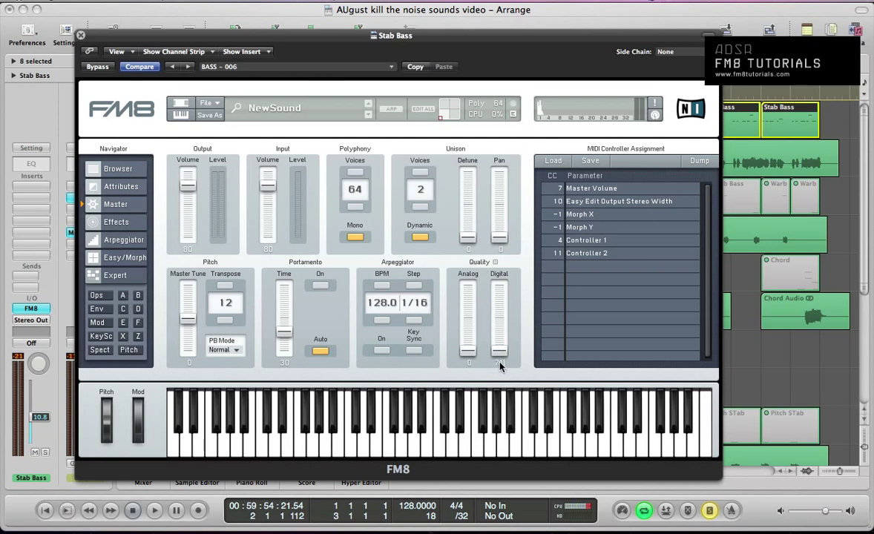
pyautogui.press('space')
pyautogui.moveTo(500, 366); pyautogui.dragTo(496, 312)
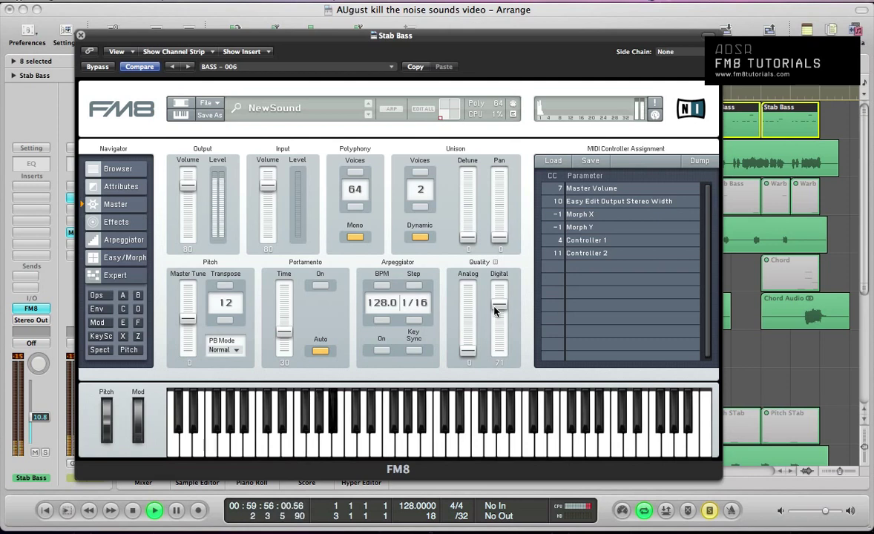
pyautogui.press('space')
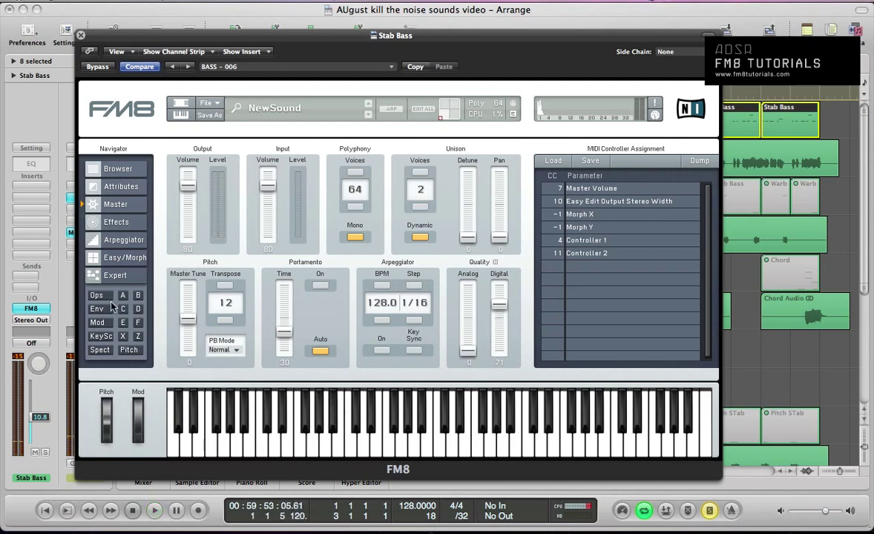
# - On the operator envelope page, move operator F's final breakpoint later and link operator D's envelope
pyautogui.click(98, 309)
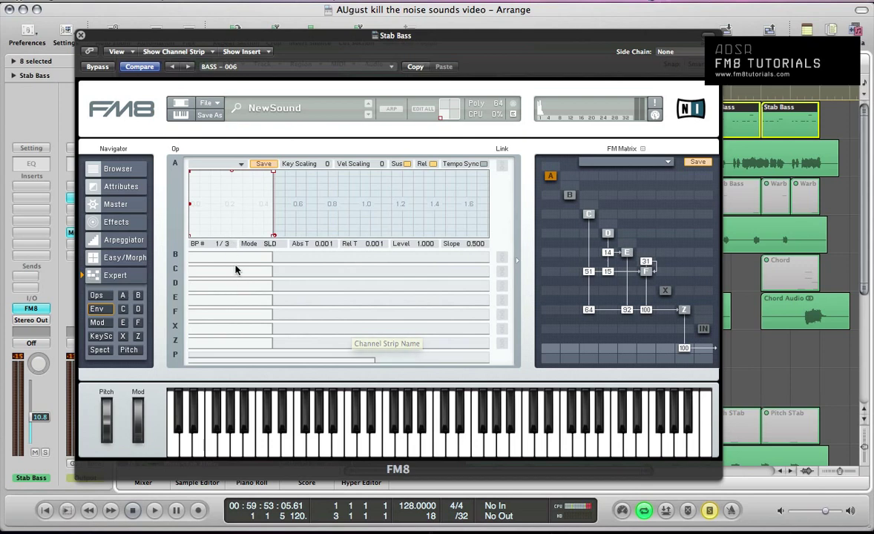
pyautogui.click(235, 274)
pyautogui.click(244, 315)
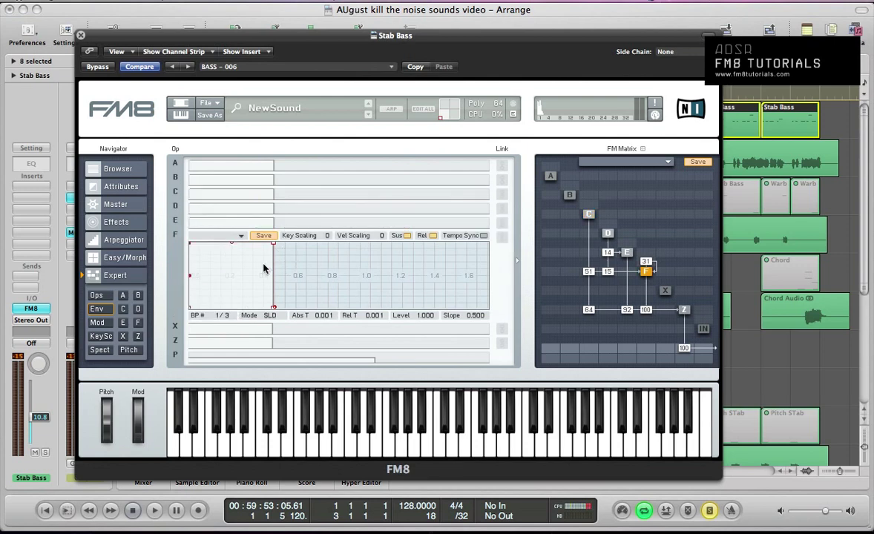
pyautogui.moveTo(273, 307); pyautogui.dragTo(281, 316)
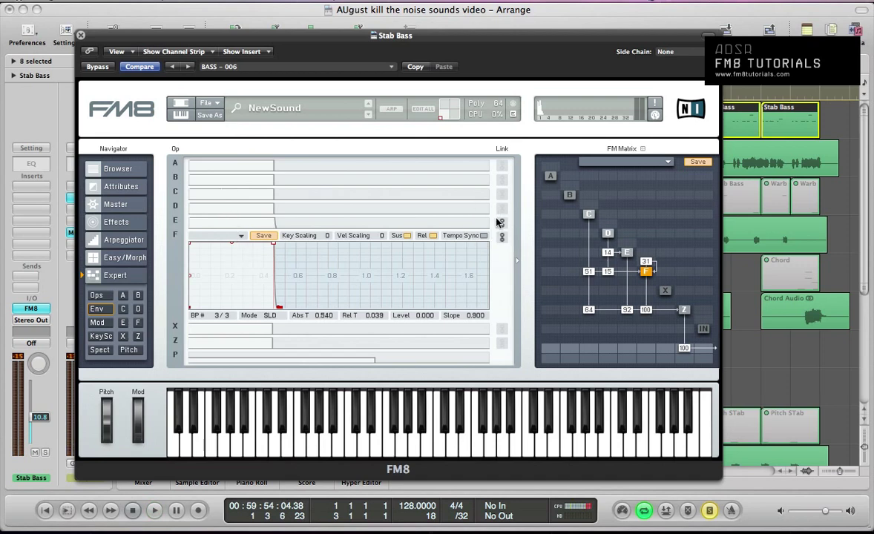
pyautogui.click(502, 208)
# - Pull operator C's envelope into a fast decay to zero at about 0.434 seconds, auditioning it
pyautogui.click(251, 195)
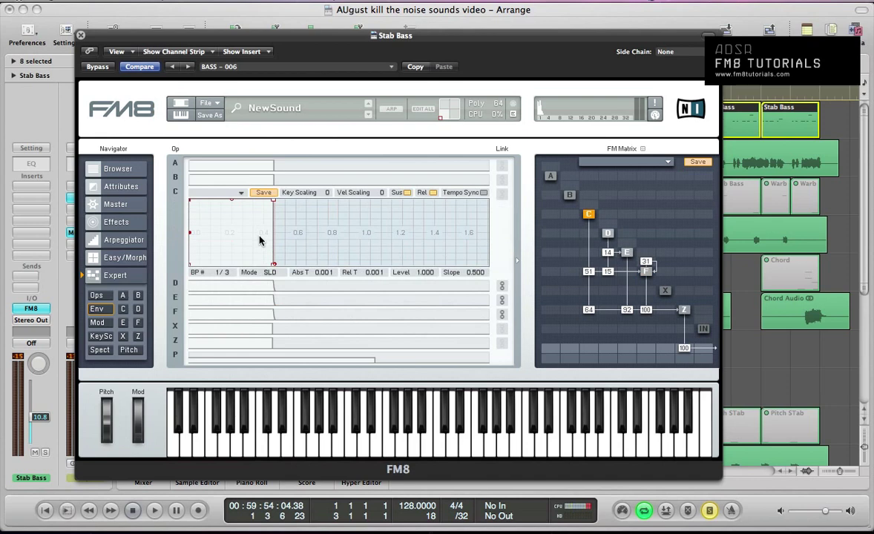
pyautogui.moveTo(198, 227); pyautogui.dragTo(247, 229)
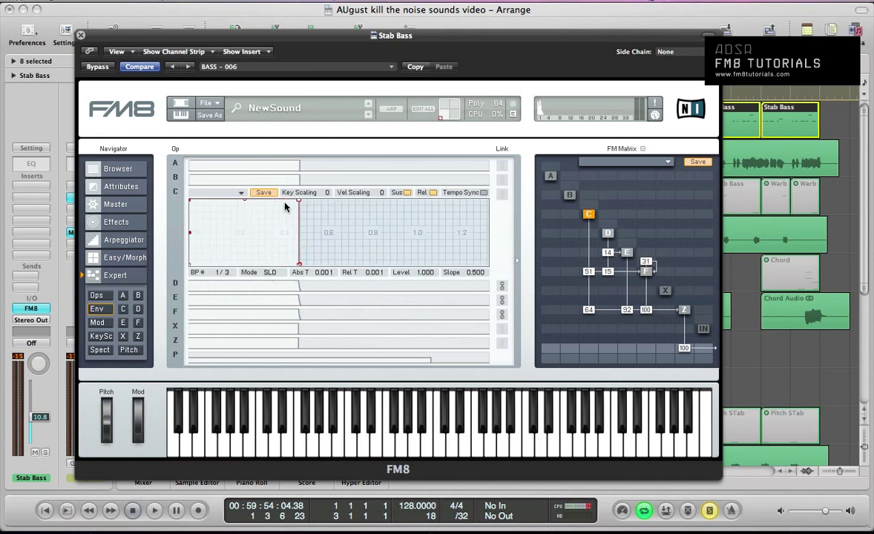
pyautogui.moveTo(299, 202); pyautogui.dragTo(287, 267)
pyautogui.press('space')
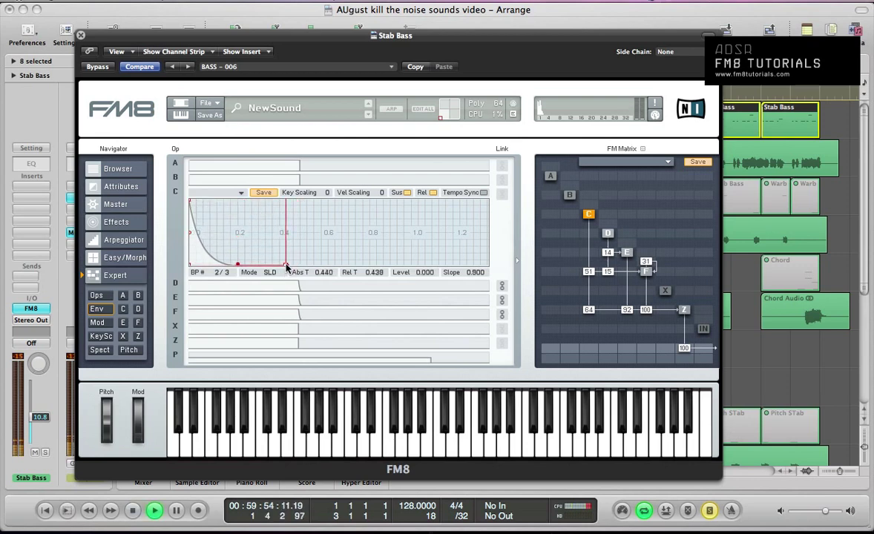
pyautogui.press('space')
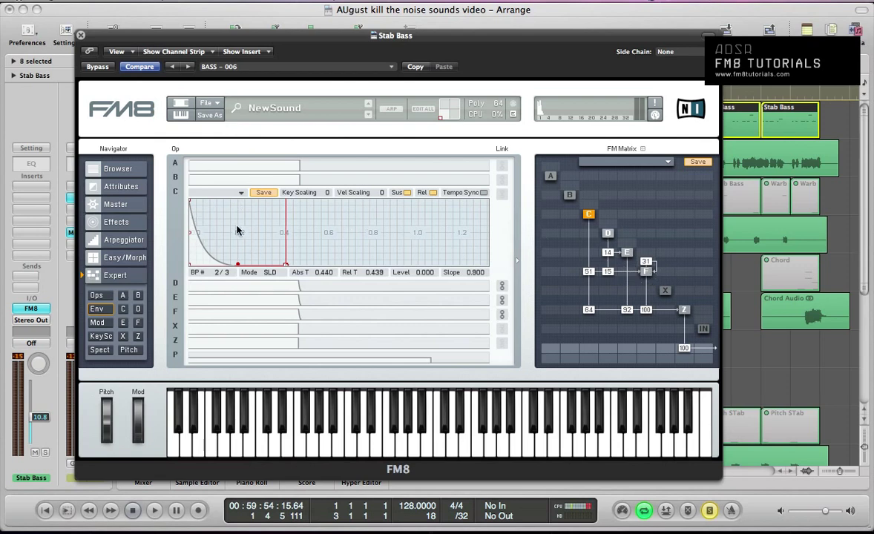
pyautogui.press('space')
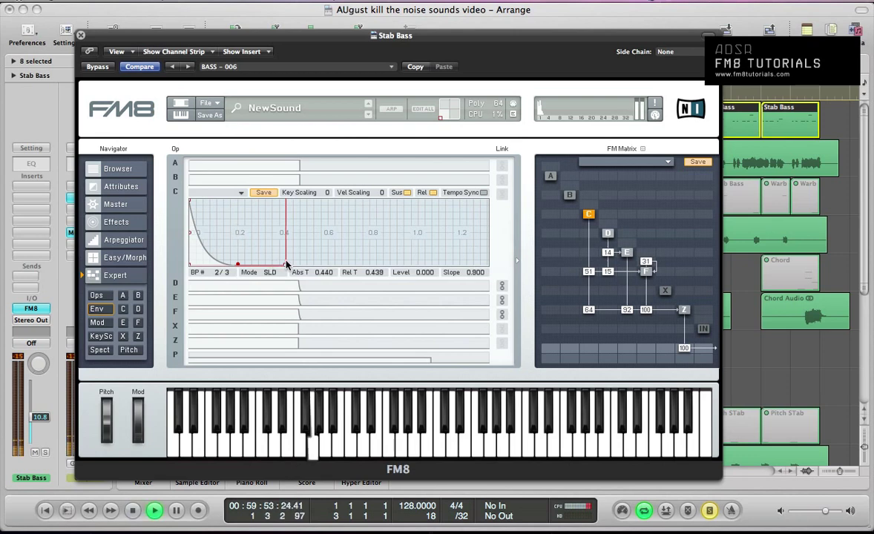
pyautogui.moveTo(287, 267); pyautogui.dragTo(285, 267)
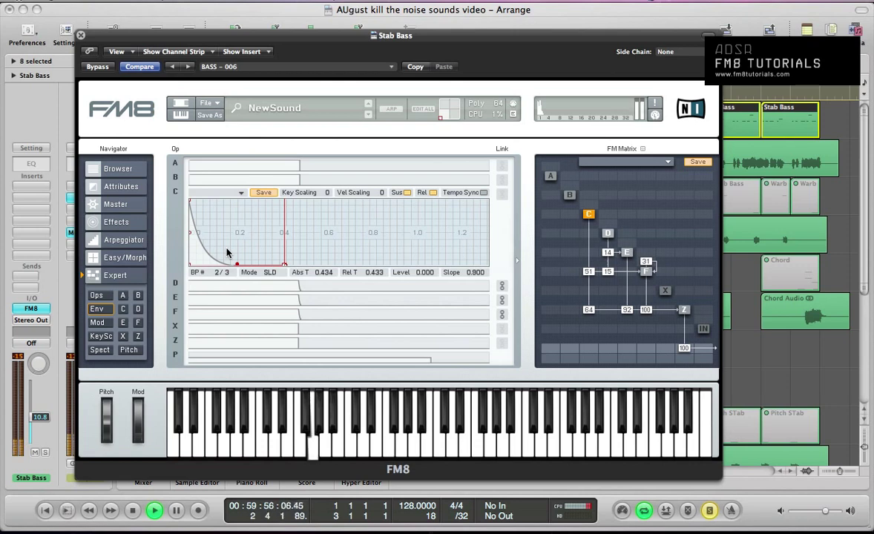
pyautogui.press('space')
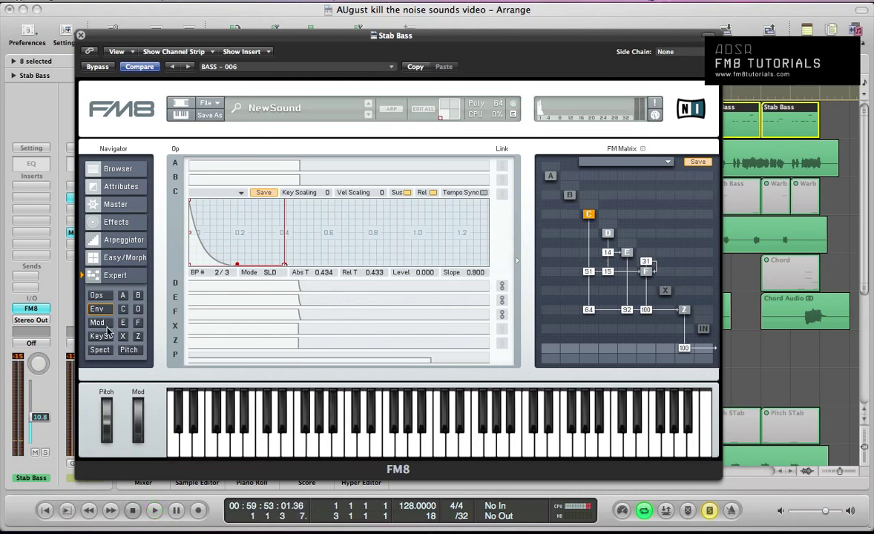
# - On FM8's Z filter, lower the resonances (second to 27) and cutoff 1 to 8, and set envelope amount to 100
pyautogui.click(137, 337)
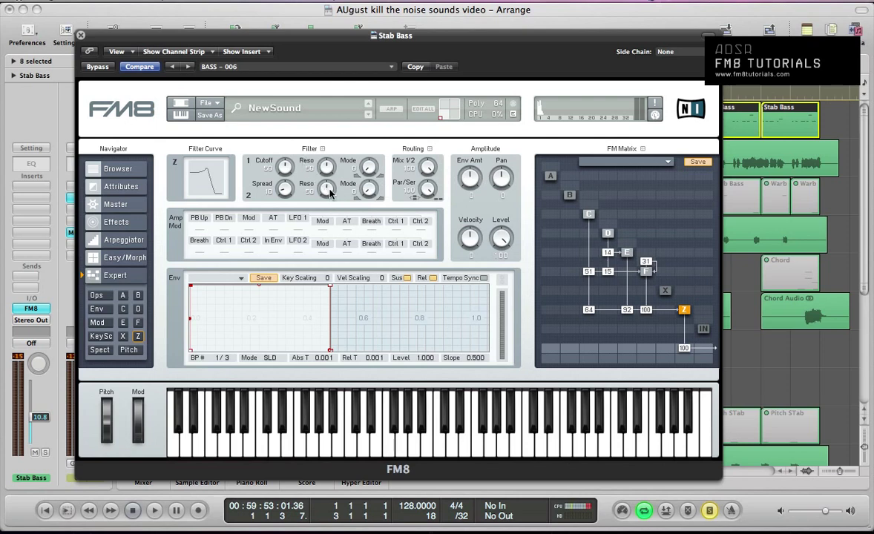
pyautogui.moveTo(330, 191); pyautogui.dragTo(333, 213)
pyautogui.moveTo(325, 195); pyautogui.dragTo(325, 195)
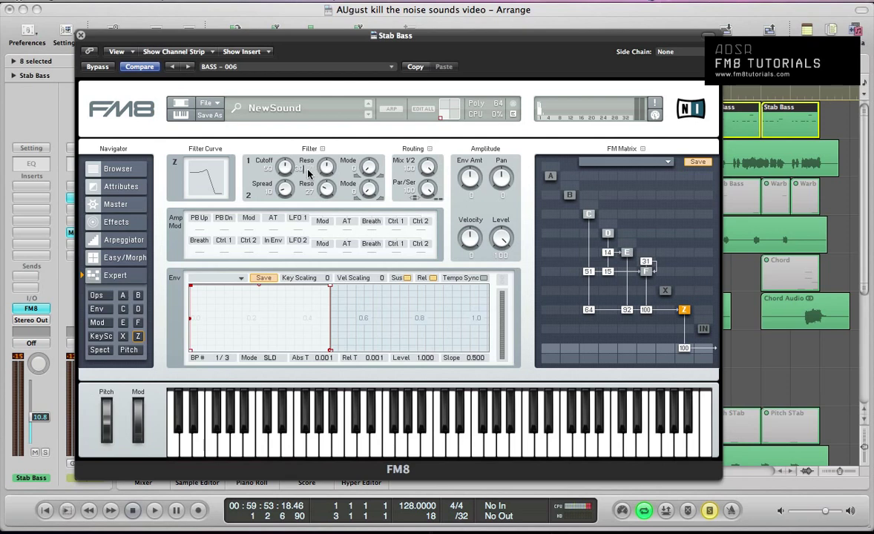
pyautogui.moveTo(309, 173); pyautogui.dragTo(279, 50)
pyautogui.moveTo(285, 164); pyautogui.dragTo(280, 168)
pyautogui.press('space')
pyautogui.press('space')
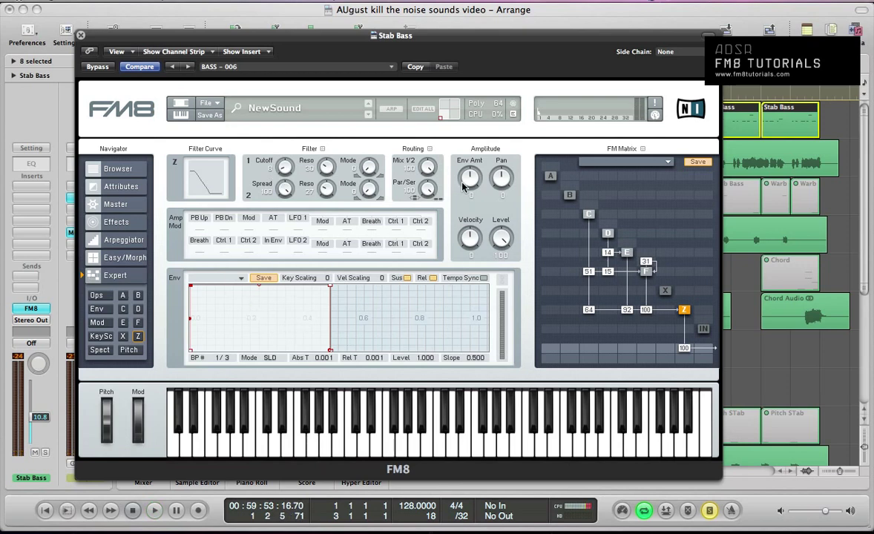
pyautogui.moveTo(469, 182); pyautogui.dragTo(434, 45)
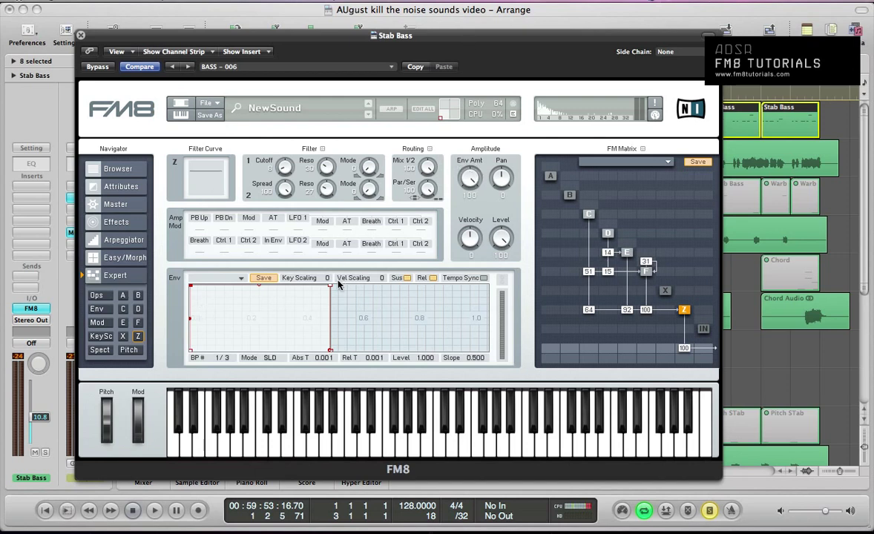
# - Move the Z envelope's second breakpoint to 0.195 at level 0.010 and set its slope to 0.590
pyautogui.click(330, 288)
pyautogui.moveTo(331, 288); pyautogui.dragTo(242, 373)
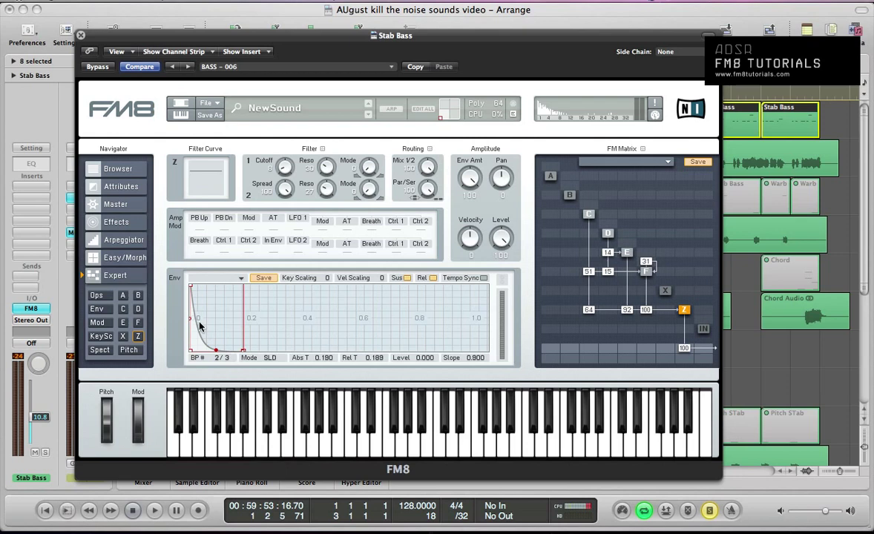
pyautogui.moveTo(199, 325); pyautogui.dragTo(244, 352)
pyautogui.press('space')
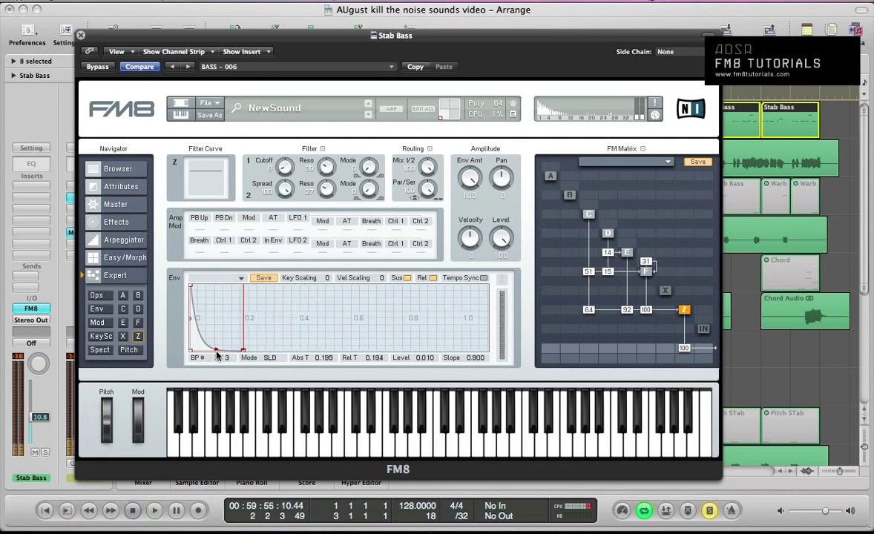
pyautogui.moveTo(215, 350); pyautogui.dragTo(189, 316)
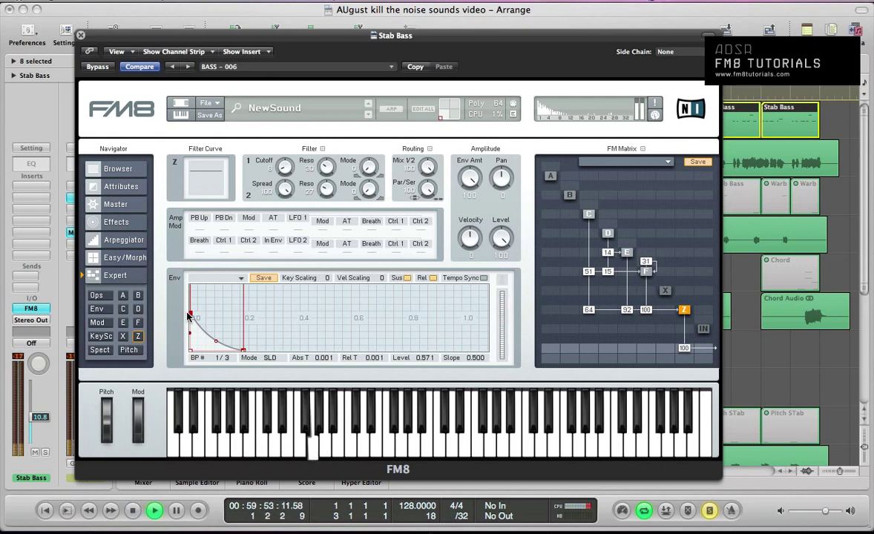
pyautogui.moveTo(215, 345); pyautogui.dragTo(215, 342)
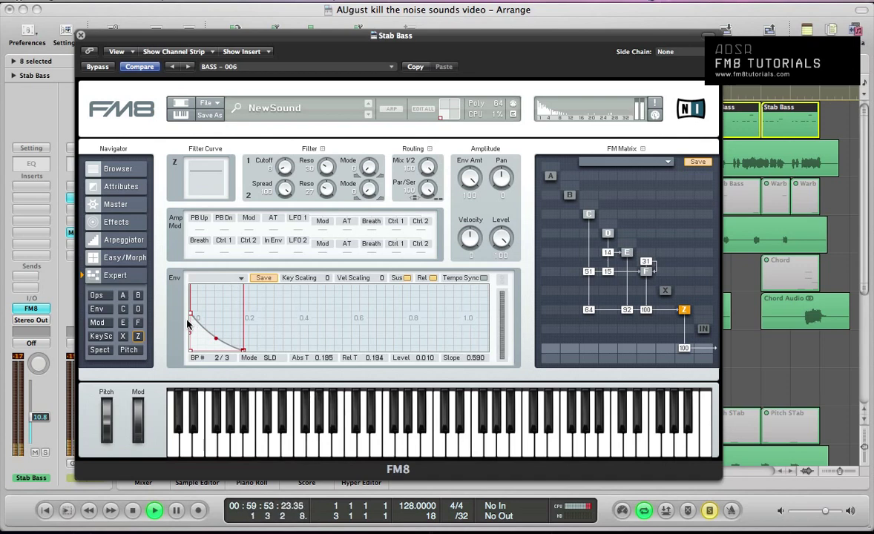
pyautogui.press('space')
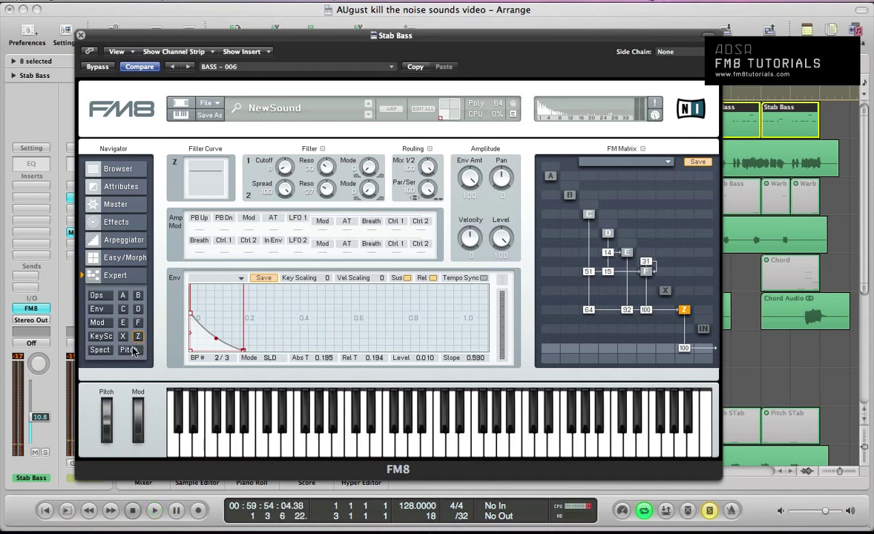
# - Lower FM8's pitch envelope amount and add a full-level breakpoint at its start
pyautogui.click(130, 350)
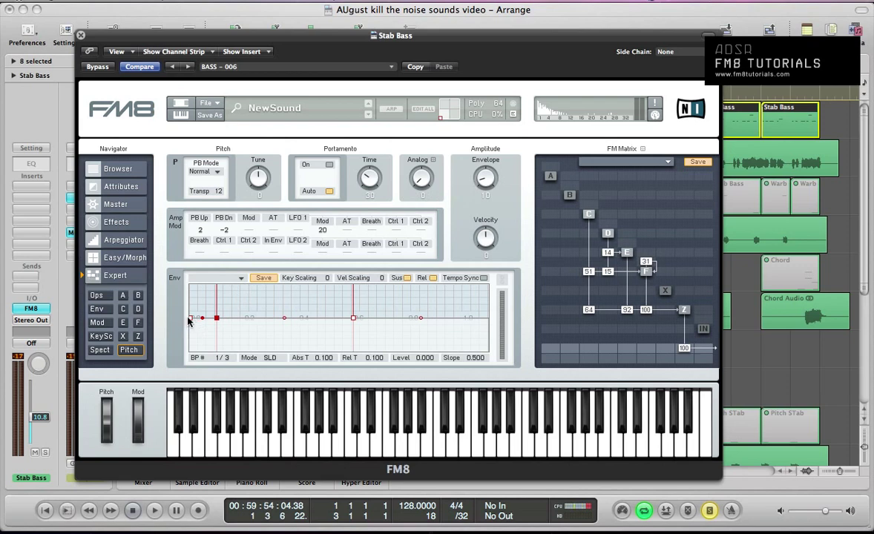
pyautogui.moveTo(485, 178); pyautogui.dragTo(487, 191)
pyautogui.click(217, 317)
pyautogui.doubleClick(196, 317)
pyautogui.moveTo(196, 317)
pyautogui.mouseDown()
pyautogui.moveTo(189, 286)
pyautogui.moveTo(198, 319)
pyautogui.mouseUp()
# - Steepen the pitch drop to slope 0.750 and move breakpoint 2 earlier to 0.062
pyautogui.press('space')
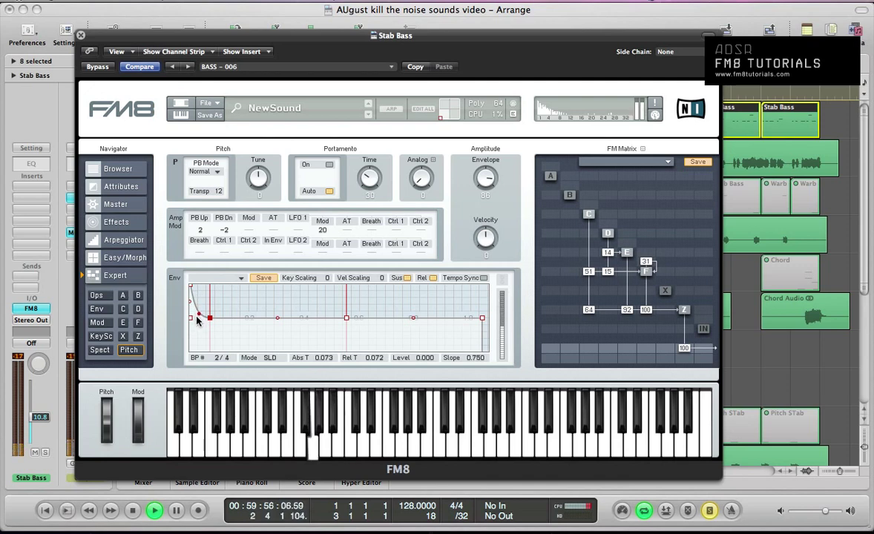
pyautogui.moveTo(197, 317); pyautogui.dragTo(197, 320)
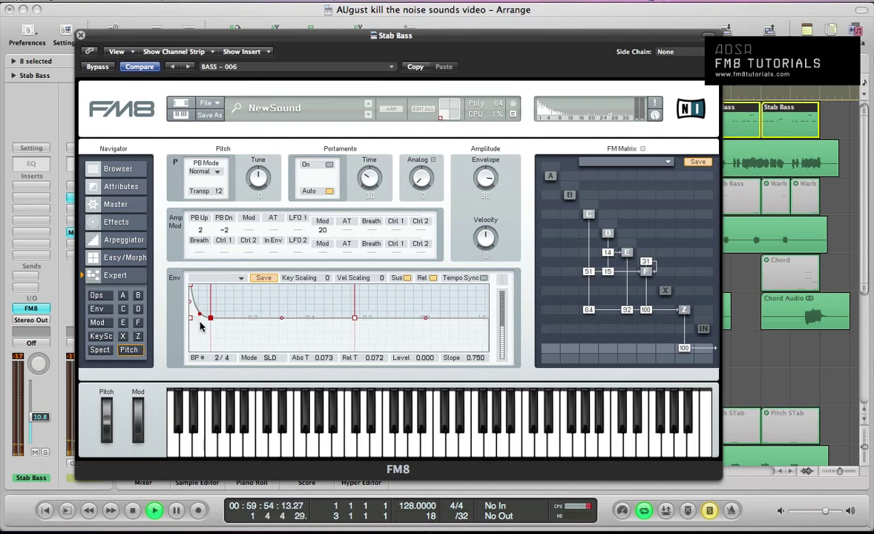
pyautogui.moveTo(209, 319); pyautogui.dragTo(208, 320)
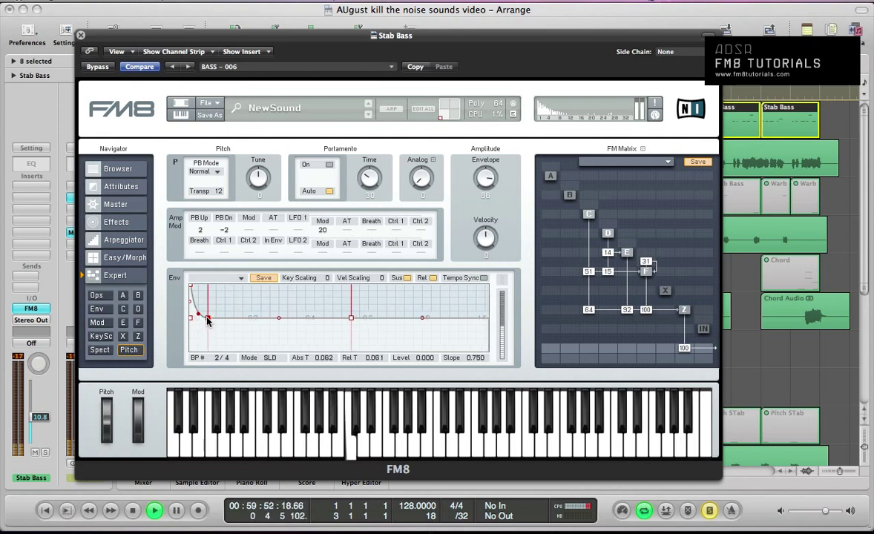
pyautogui.press('space')
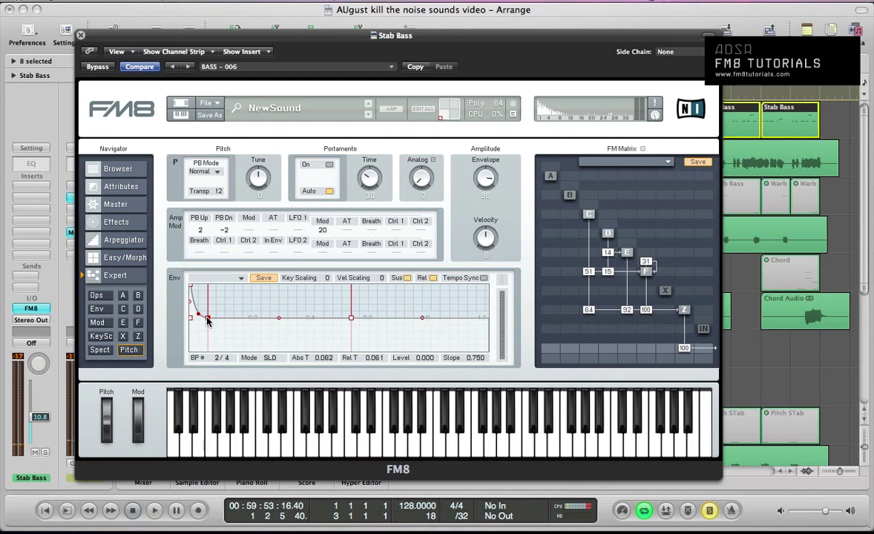
# - Enable FM8's Peak EQ and shape it with a lower and a higher peak
pyautogui.click(116, 223)
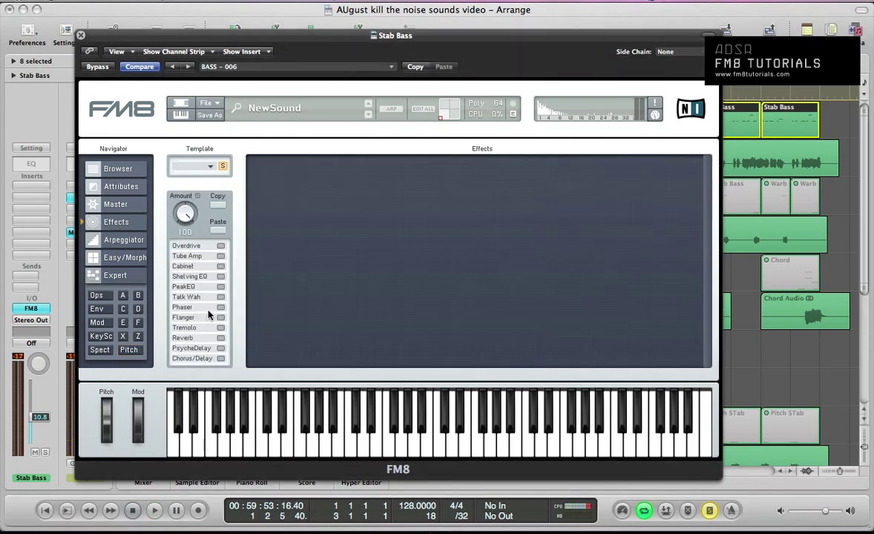
pyautogui.click(221, 287)
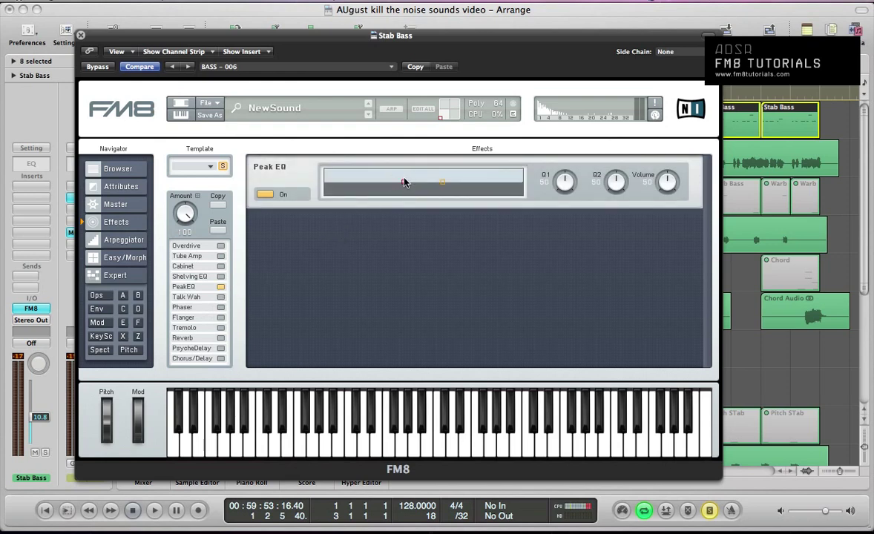
pyautogui.moveTo(404, 183); pyautogui.dragTo(382, 181)
pyautogui.moveTo(445, 183); pyautogui.dragTo(488, 183)
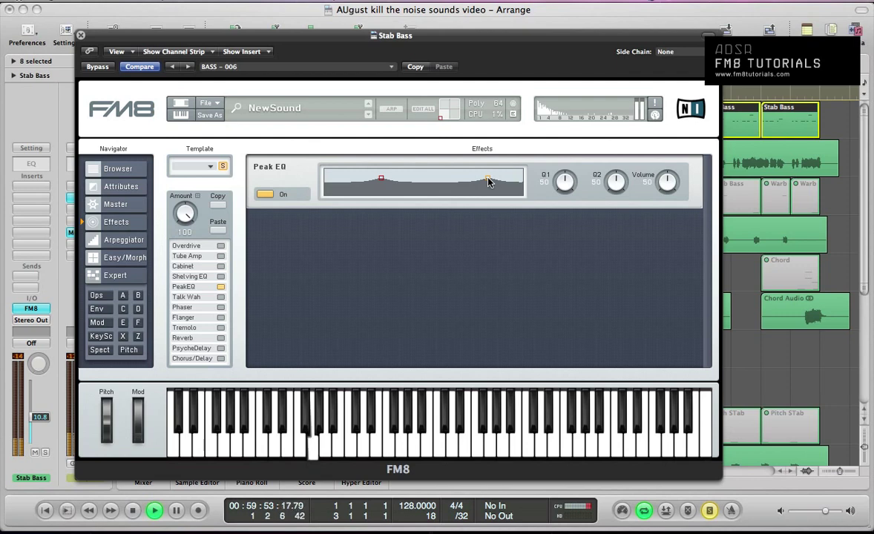
pyautogui.moveTo(489, 183)
pyautogui.mouseDown()
pyautogui.moveTo(476, 182)
pyautogui.moveTo(490, 182)
pyautogui.mouseUp()
pyautogui.press('space')
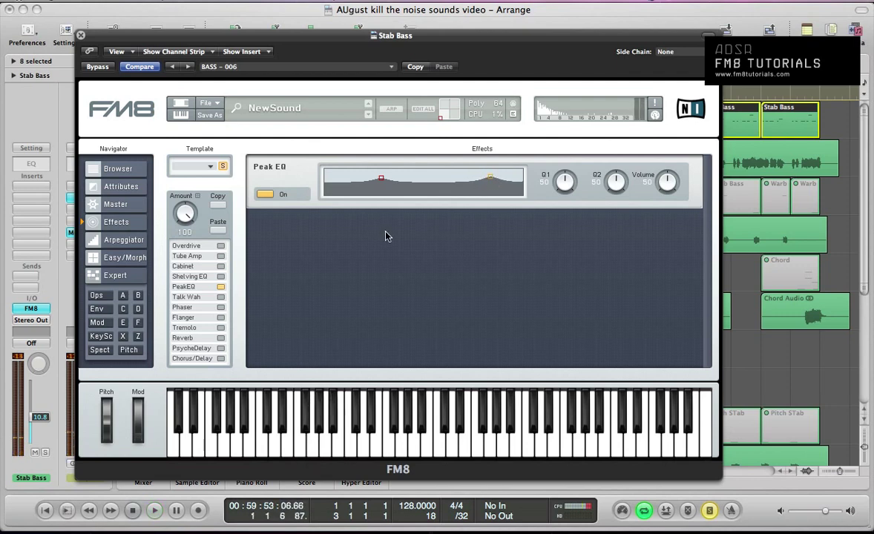
# - Enable the Reverb and set Time 12, Bright 67 and Treble 43
pyautogui.click(221, 338)
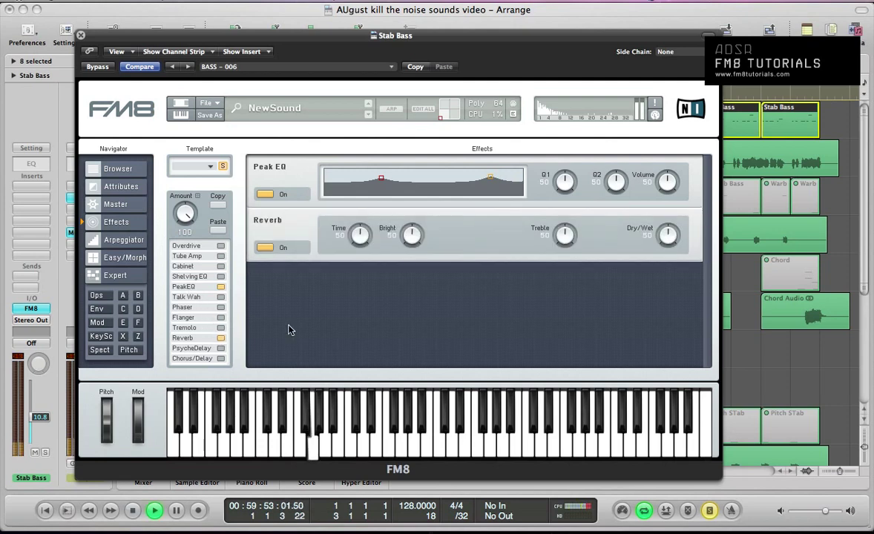
pyautogui.press('space')
pyautogui.scroll(-5, 340, 239)
pyautogui.press('space')
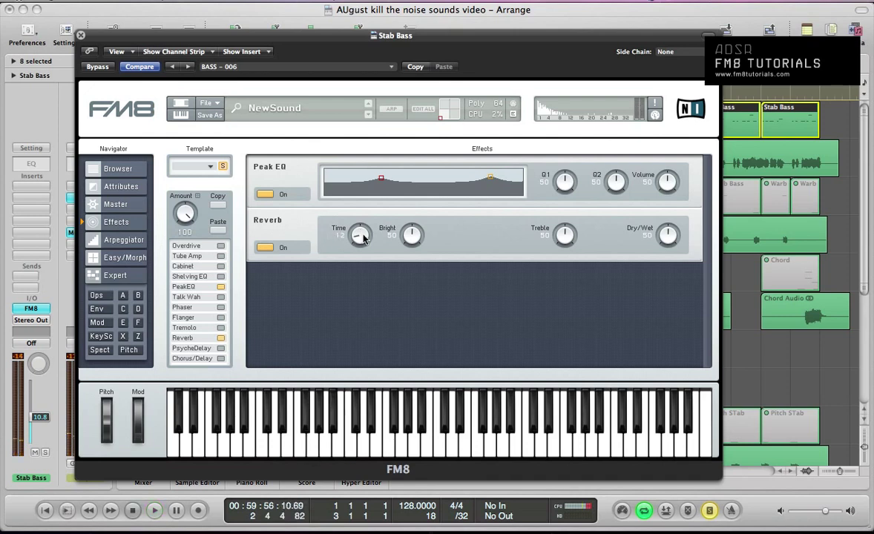
pyautogui.scroll(3, 408, 229)
pyautogui.scroll(1, 407, 222)
pyautogui.scroll(-2, 562, 239)
# - Enable Chorus/Delay with Diffusion 48, Lo Cut 18, Mod Depth 45, Dry/Wet 30, then close FM8
pyautogui.click(221, 359)
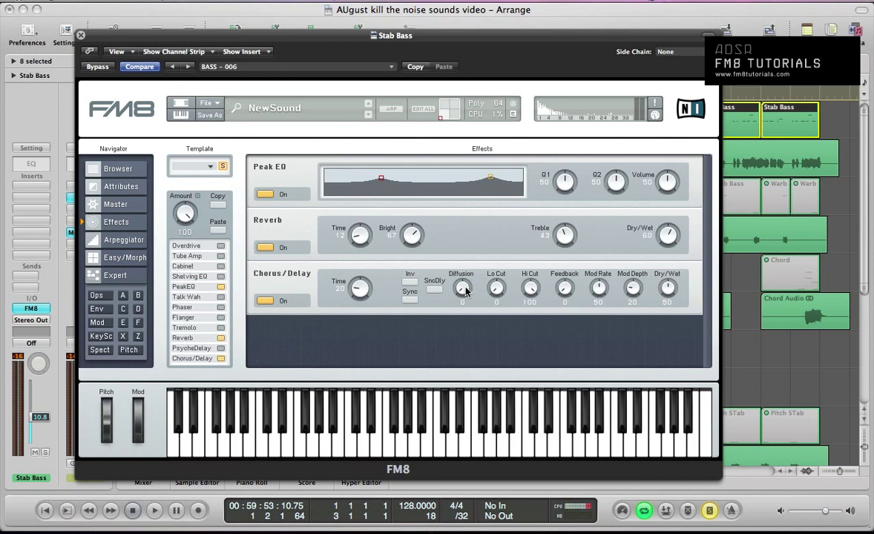
pyautogui.press('space')
pyautogui.moveTo(465, 292); pyautogui.dragTo(426, 234)
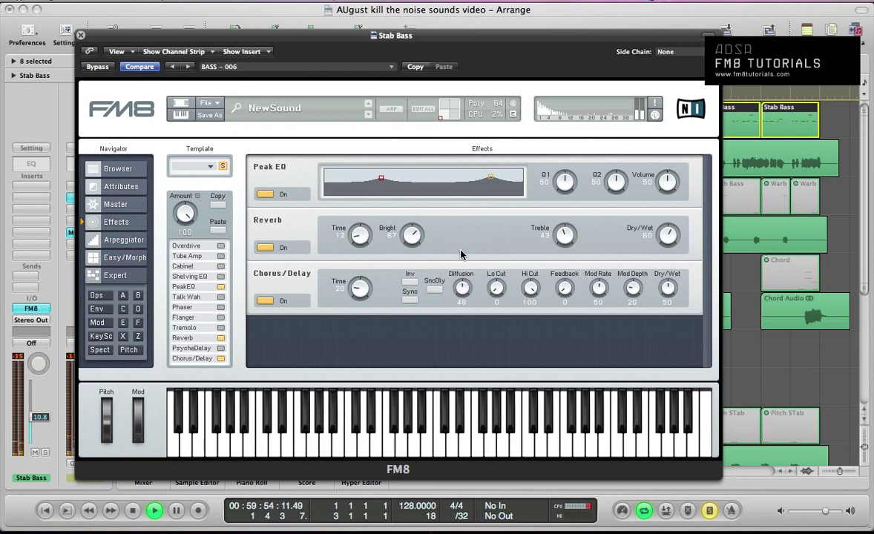
pyautogui.moveTo(493, 285); pyautogui.dragTo(503, 294)
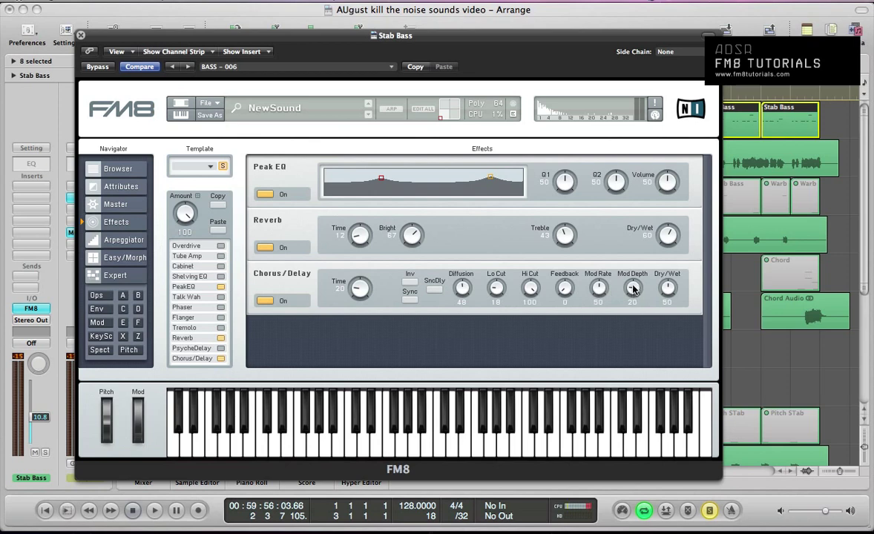
pyautogui.moveTo(633, 286); pyautogui.dragTo(634, 273)
pyautogui.press('space')
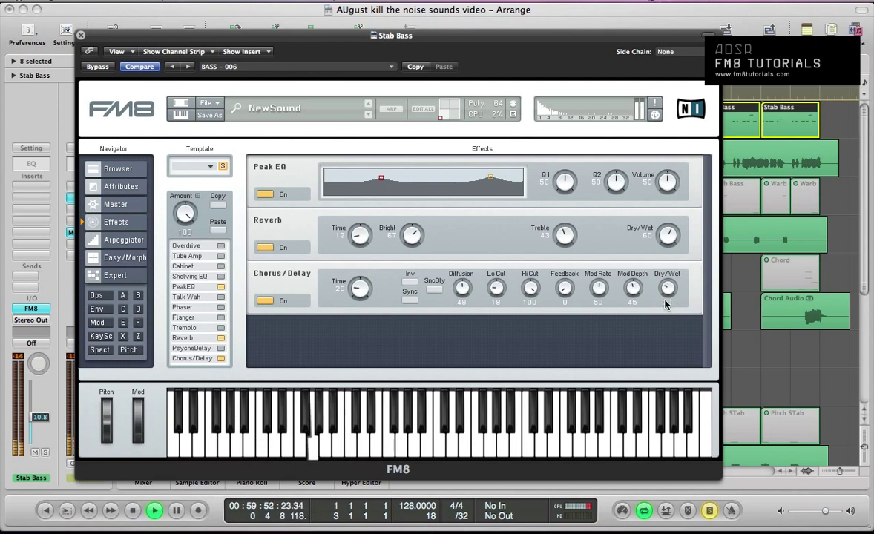
pyautogui.press('space')
pyautogui.press('super+w')
pyautogui.click(366, 127)
pyautogui.doubleClick(366, 127)
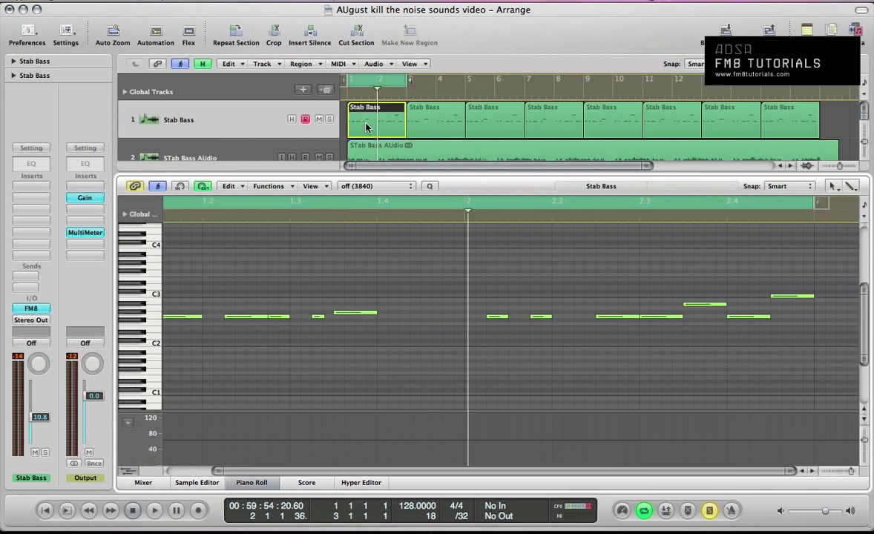
pyautogui.keyDown('ctrl'); pyautogui.keyDown('alt'); pyautogui.click(325, 380); pyautogui.keyUp('alt'); pyautogui.keyUp('ctrl')
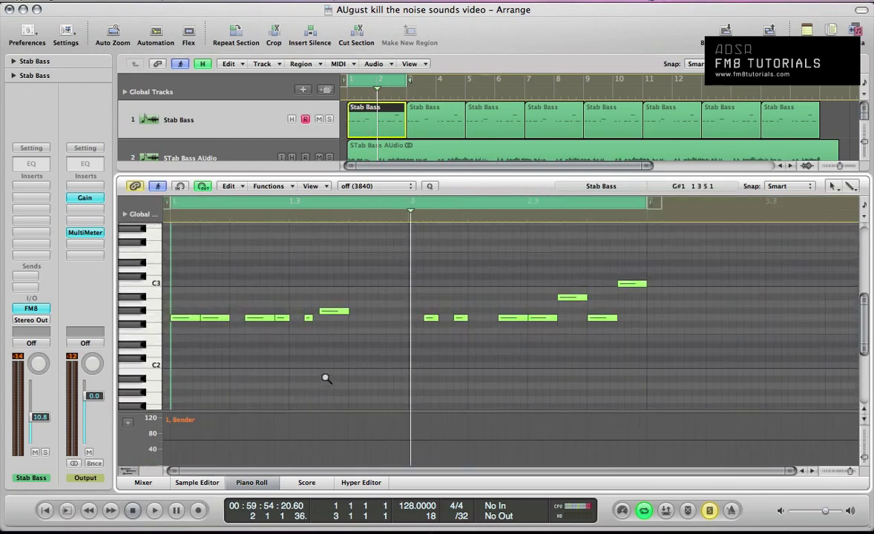
pyautogui.click(128, 470)
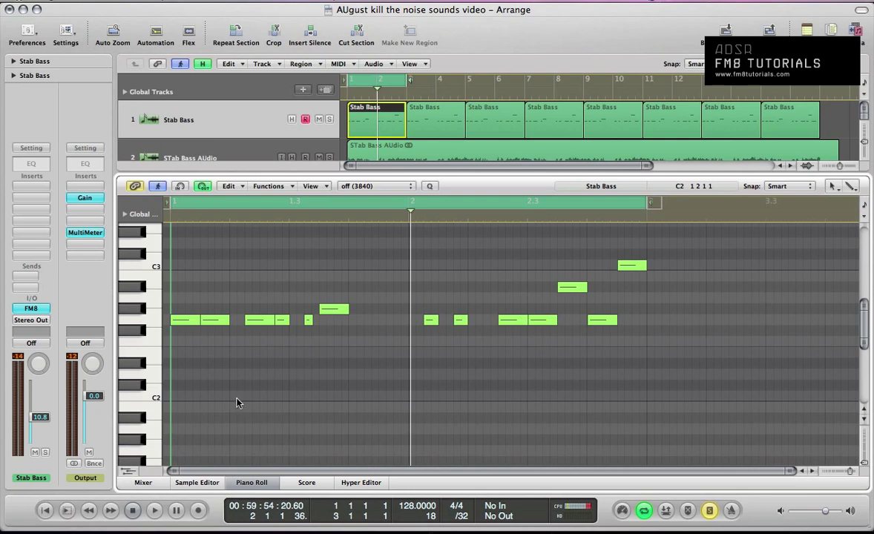
pyautogui.press('space')
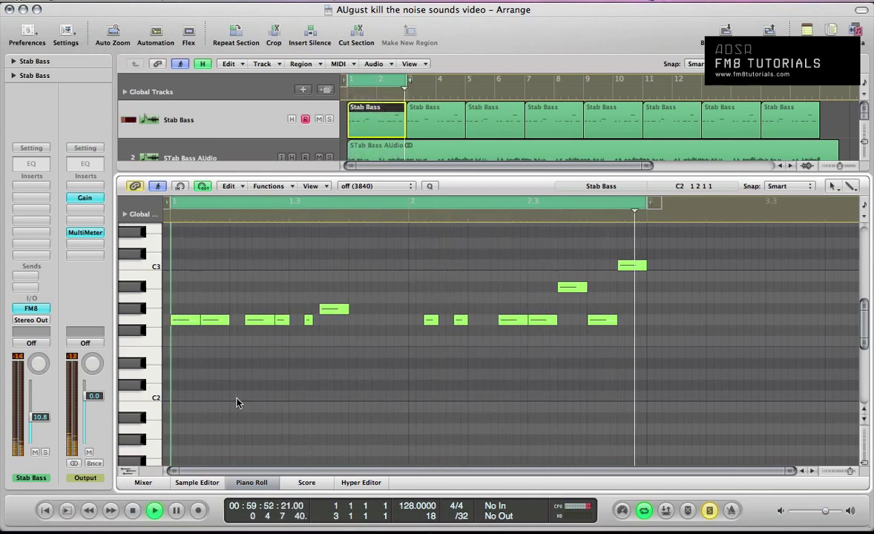
pyautogui.press('space')
pyautogui.press('p')
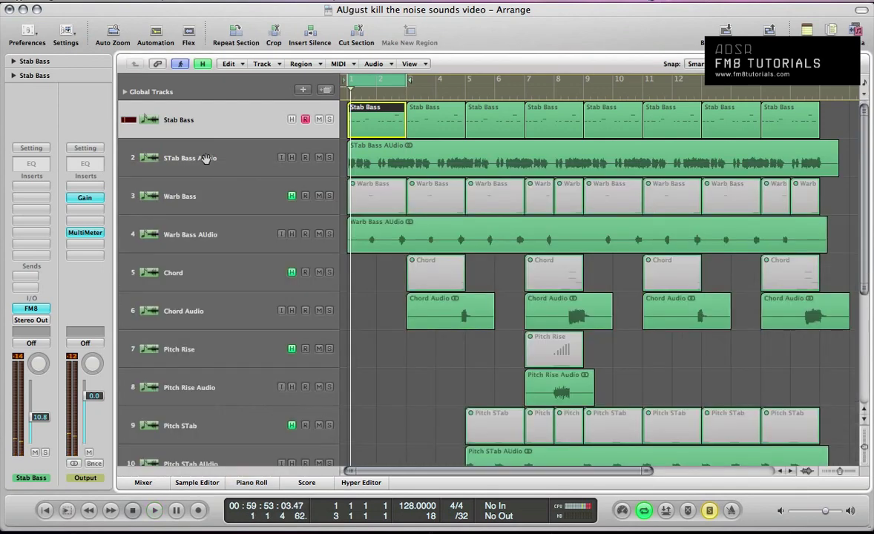
# - Select and arm the Warb Bass track and load a blank new sound in its FM8
pyautogui.click(175, 196)
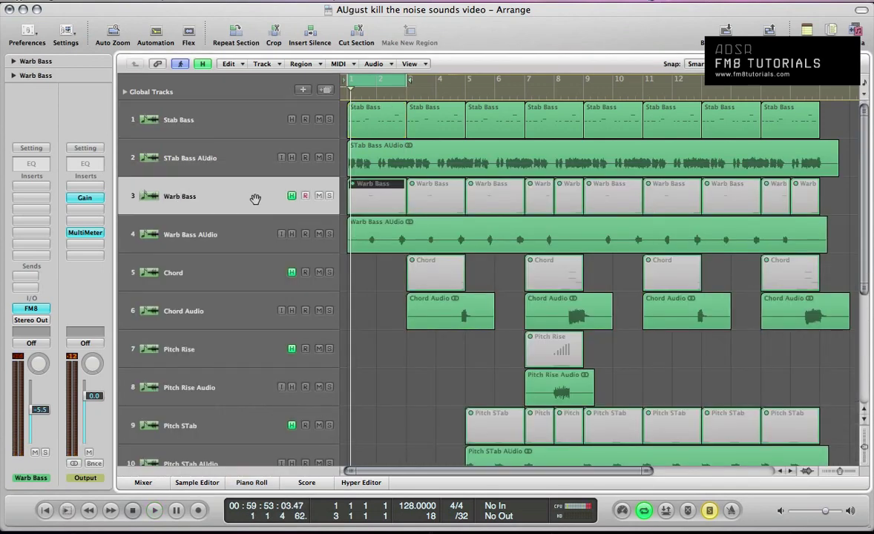
pyautogui.click(305, 195)
pyautogui.press('space')
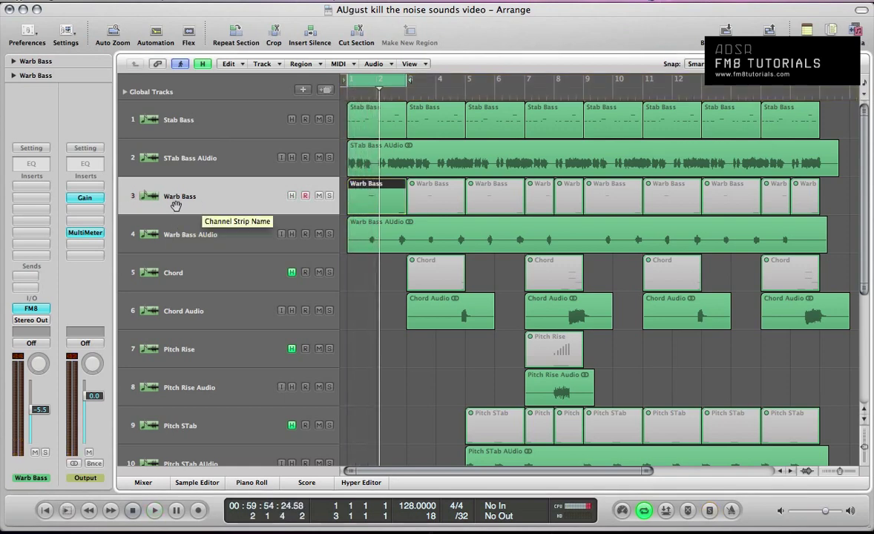
pyautogui.click(30, 309)
pyautogui.click(163, 116)
pyautogui.click(173, 113)
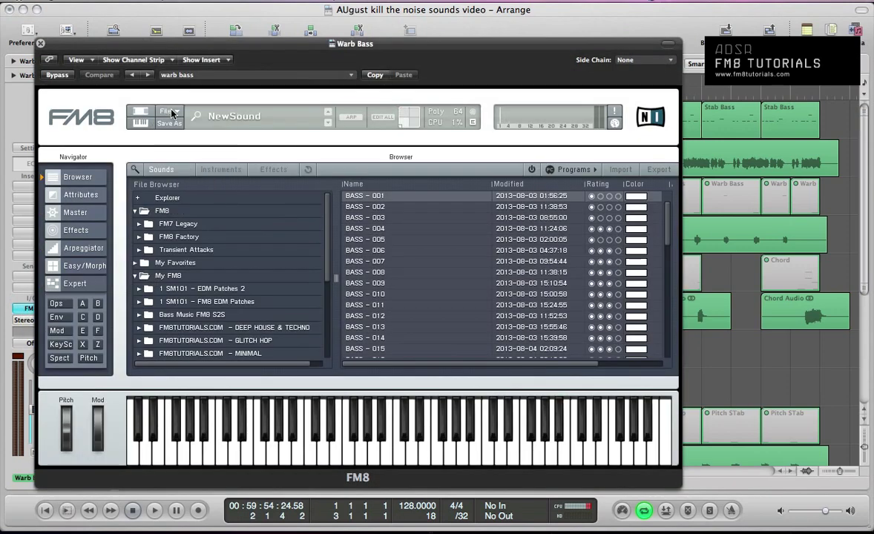
# - Key-sync operator F at ratio 0.2500, route it into Z, and add feedback around 46
pyautogui.click(62, 281)
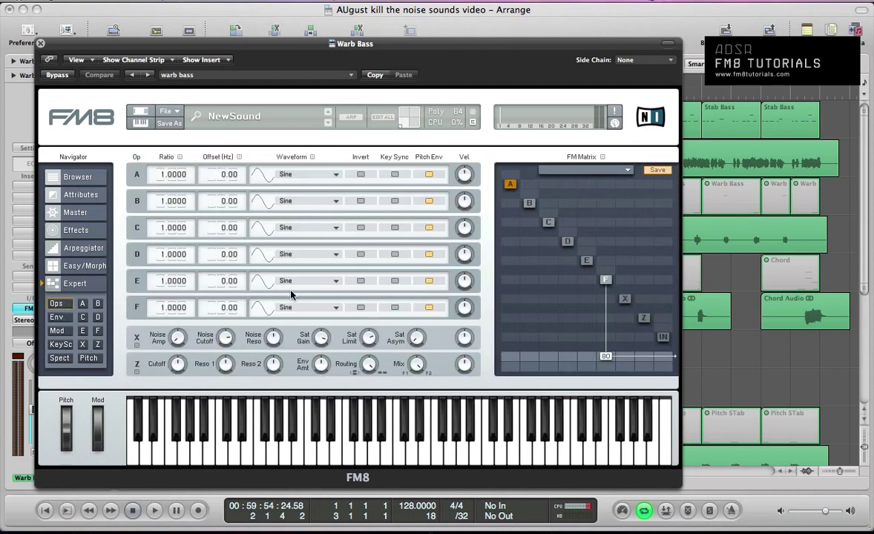
pyautogui.click(393, 308)
pyautogui.doubleClick(176, 307)
pyautogui.write('.25')
pyautogui.press('Return')
pyautogui.moveTo(605, 357); pyautogui.dragTo(639, 303)
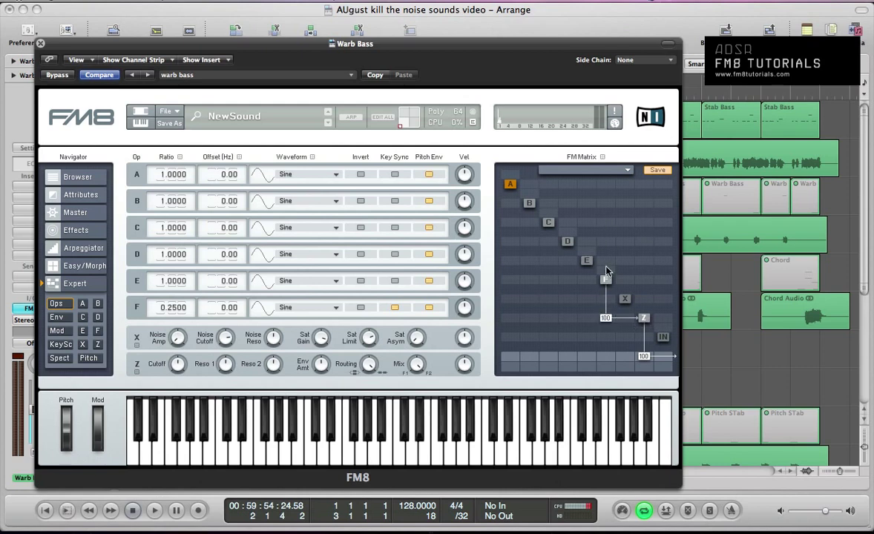
pyautogui.moveTo(616, 262); pyautogui.dragTo(614, 243)
# - Close FM8 and start the cycle loop at bar 1 beat 4
pyautogui.press('super+w')
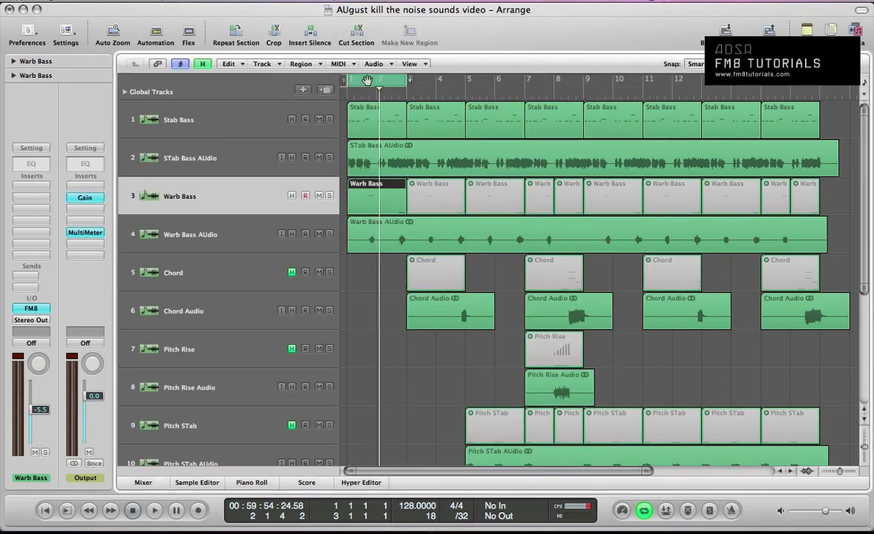
pyautogui.click(368, 80)
pyautogui.moveTo(351, 80); pyautogui.dragTo(376, 83)
pyautogui.press('space')
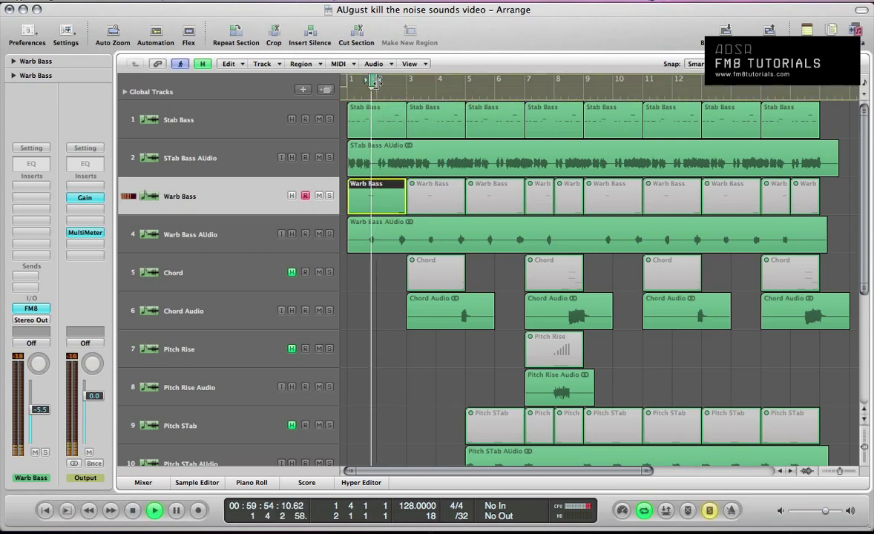
# - Route operator E into Z at 100, with ratio 0.25, PWM Ramp Mod waveform and key sync
pyautogui.click(30, 307)
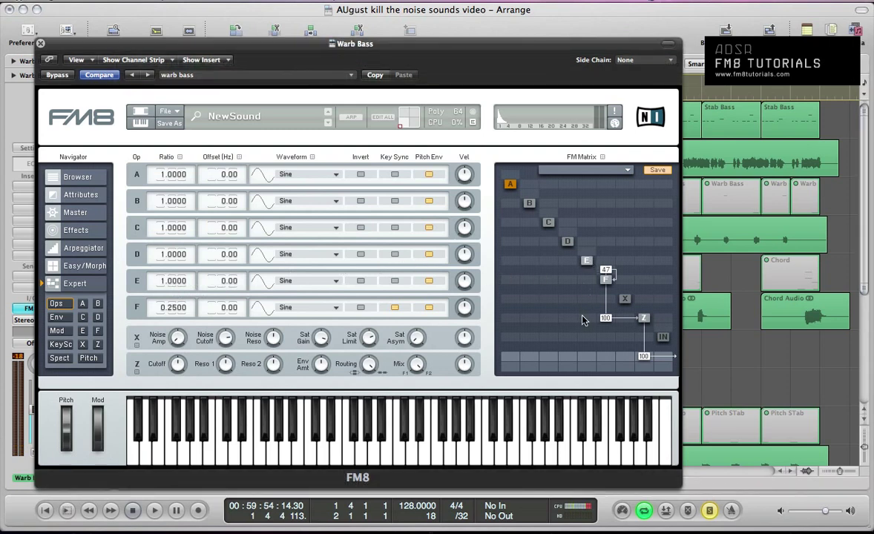
pyautogui.moveTo(582, 320); pyautogui.dragTo(595, 262)
pyautogui.doubleClick(175, 282)
pyautogui.write('.25')
pyautogui.click(300, 280)
pyautogui.click(293, 199)
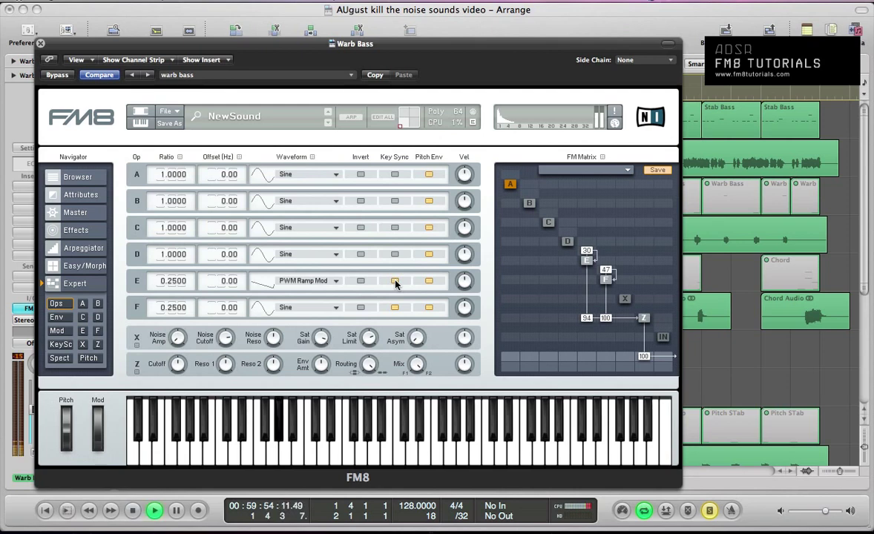
pyautogui.click(395, 281)
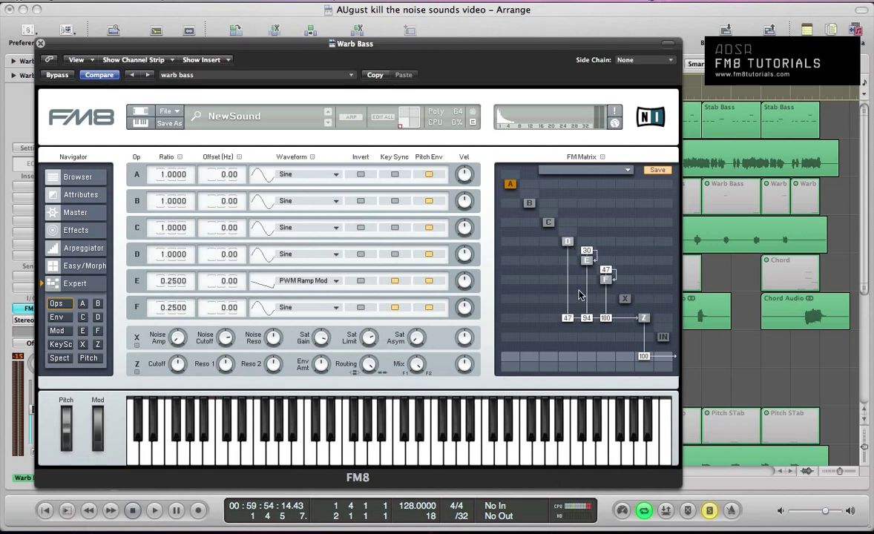
# - Send operator D into the filter at 78, add D feedback, and let D modulate F at 45
pyautogui.moveTo(579, 294); pyautogui.dragTo(576, 277)
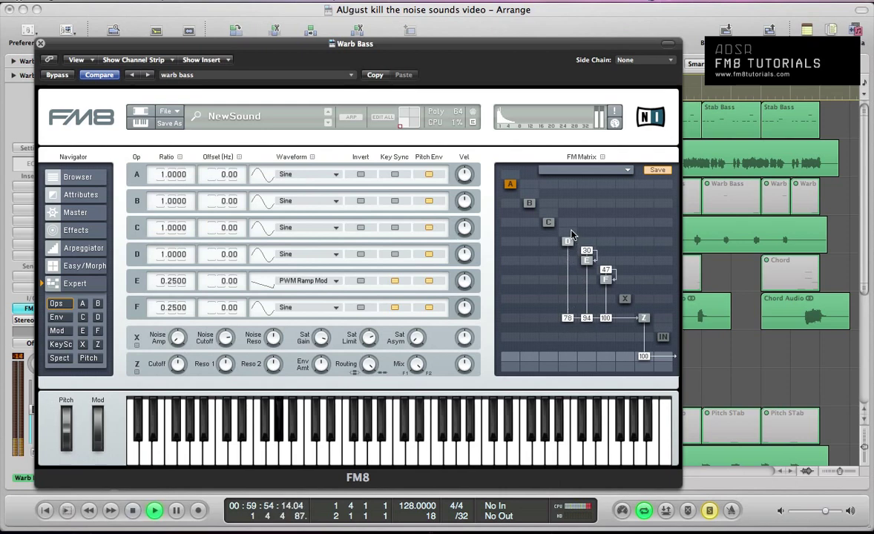
pyautogui.moveTo(572, 233); pyautogui.dragTo(572, 209)
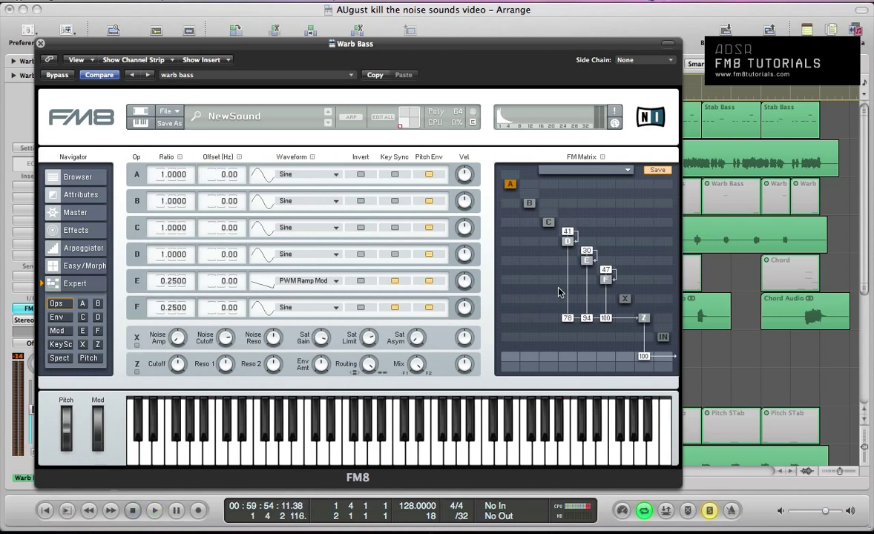
pyautogui.moveTo(568, 280); pyautogui.dragTo(573, 259)
pyautogui.press('space')
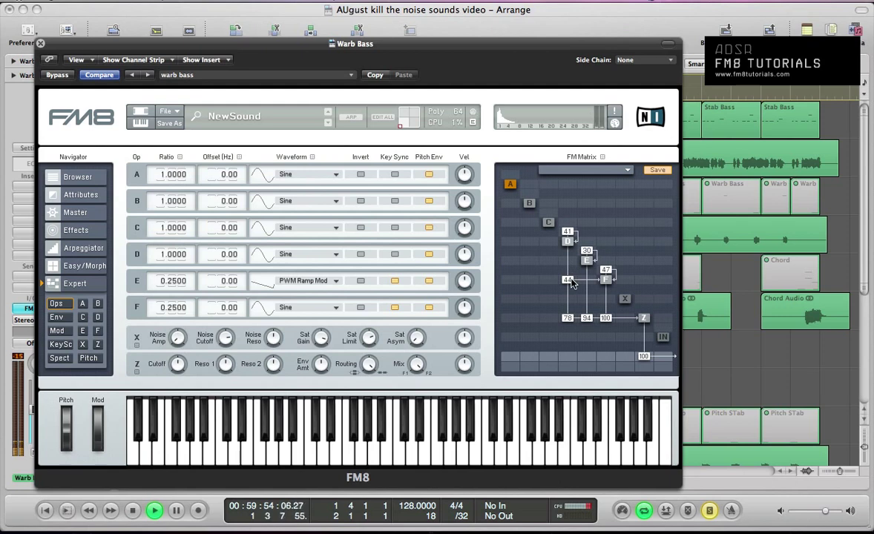
pyautogui.moveTo(568, 279); pyautogui.dragTo(571, 282)
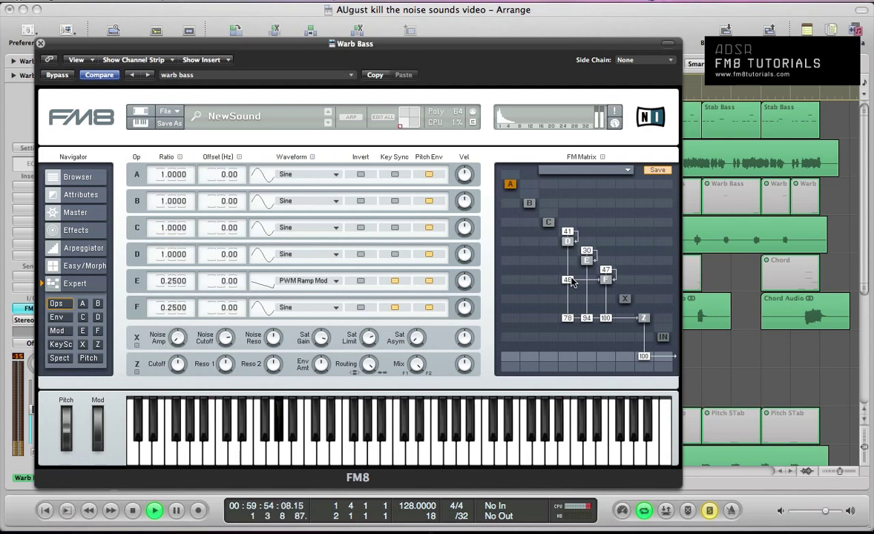
pyautogui.press('space')
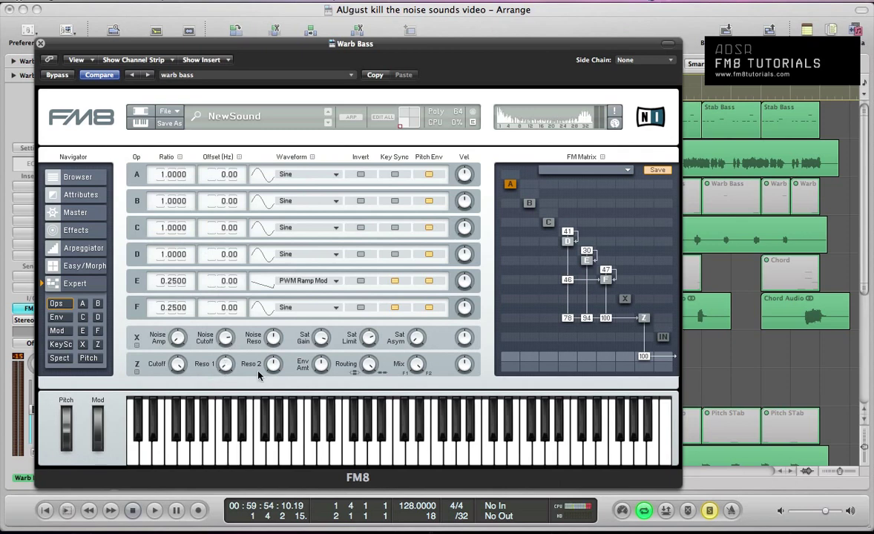
# - Give operator D the 1+6 waveform and a ratio of 0.125
pyautogui.press('space')
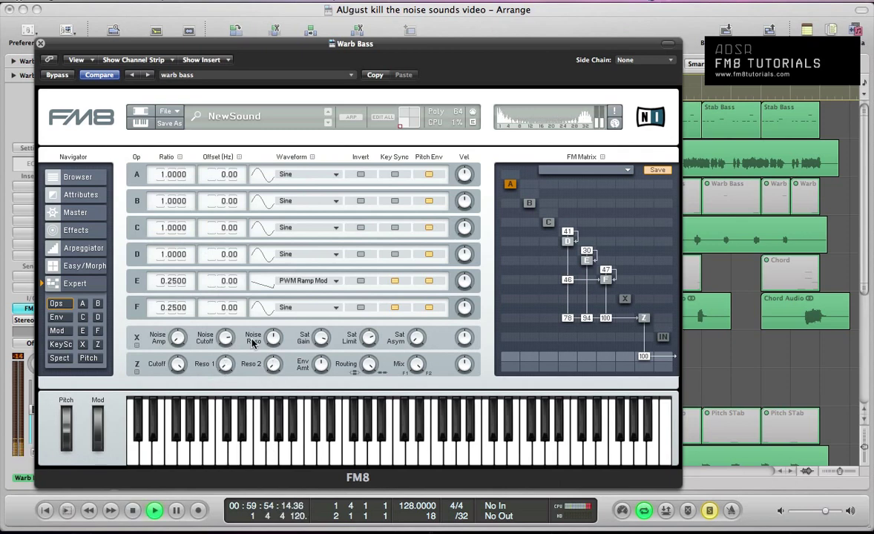
pyautogui.click(263, 233)
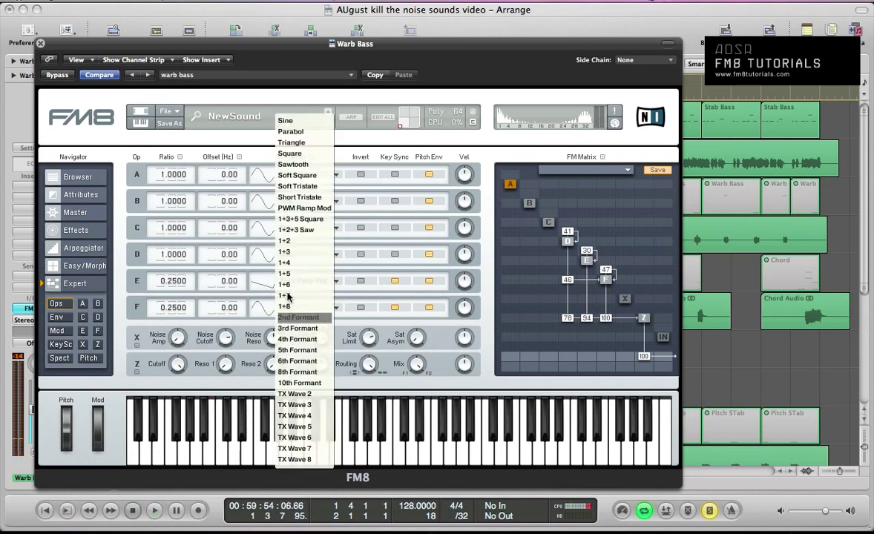
pyautogui.click(288, 285)
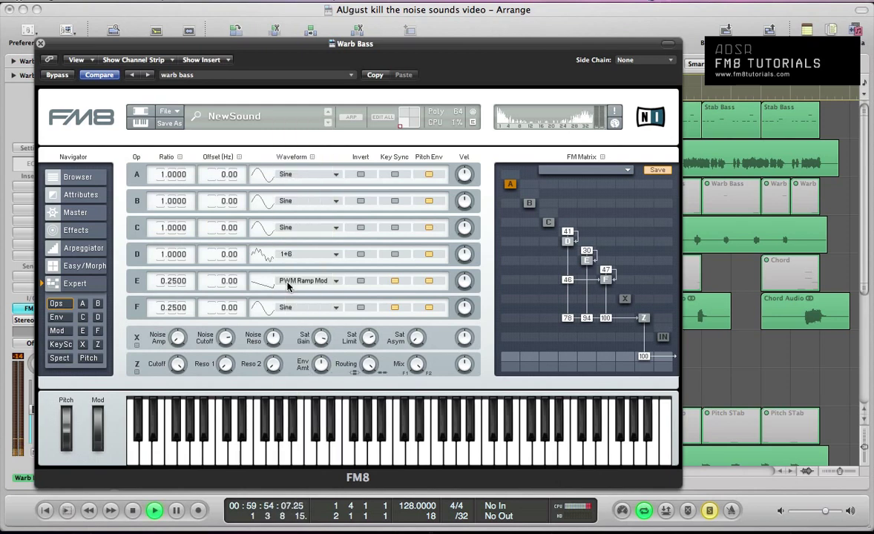
pyautogui.press('space')
pyautogui.doubleClick(169, 256)
pyautogui.write('.125')
pyautogui.press('Return')
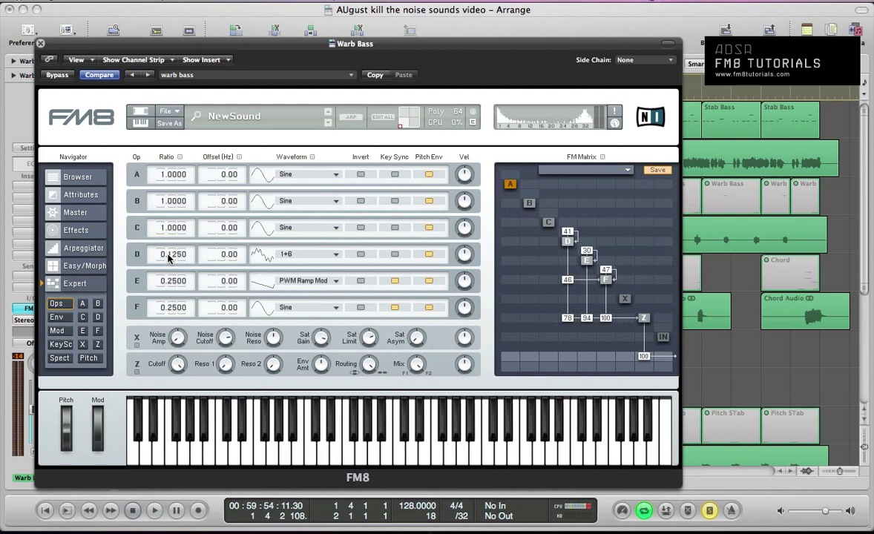
pyautogui.press('space')
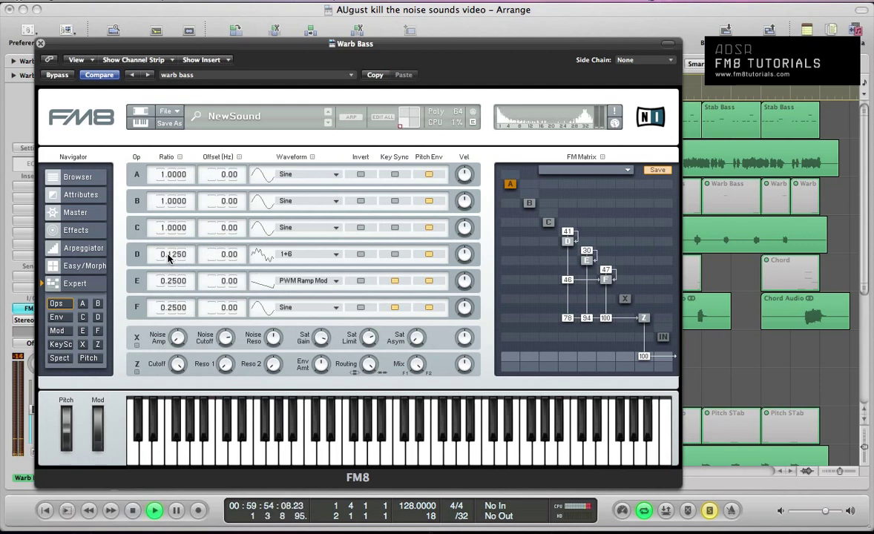
pyautogui.press('space')
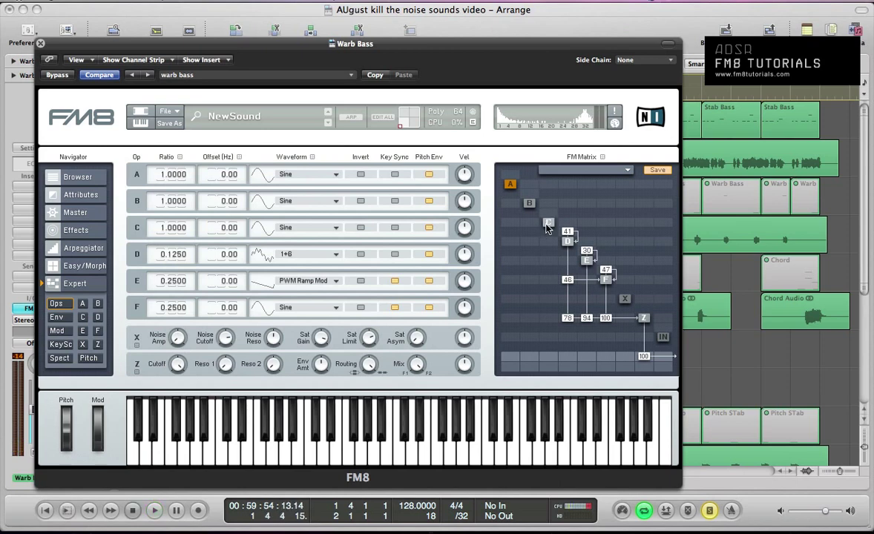
# - Route operator C to the output as a 1+2+3 Saw with self-feedback
pyautogui.moveTo(549, 318); pyautogui.dragTo(553, 300)
pyautogui.click(285, 229)
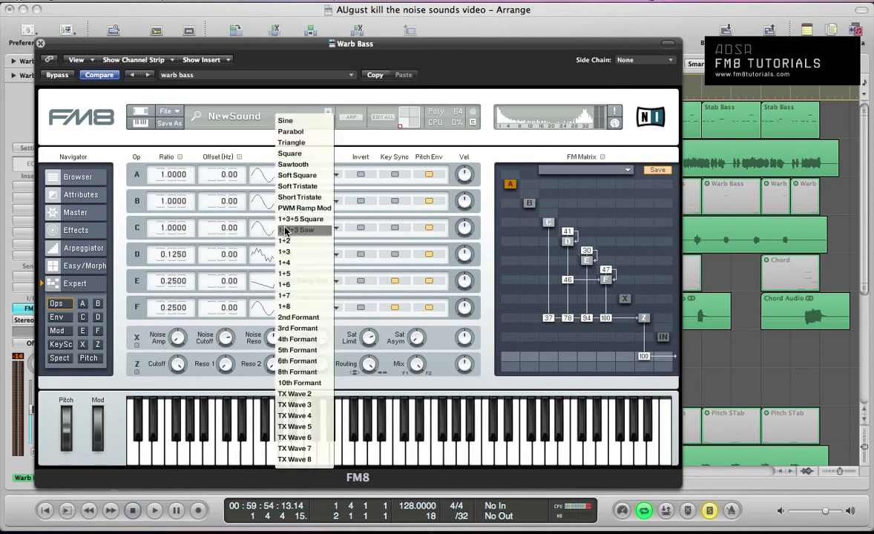
pyautogui.click(286, 230)
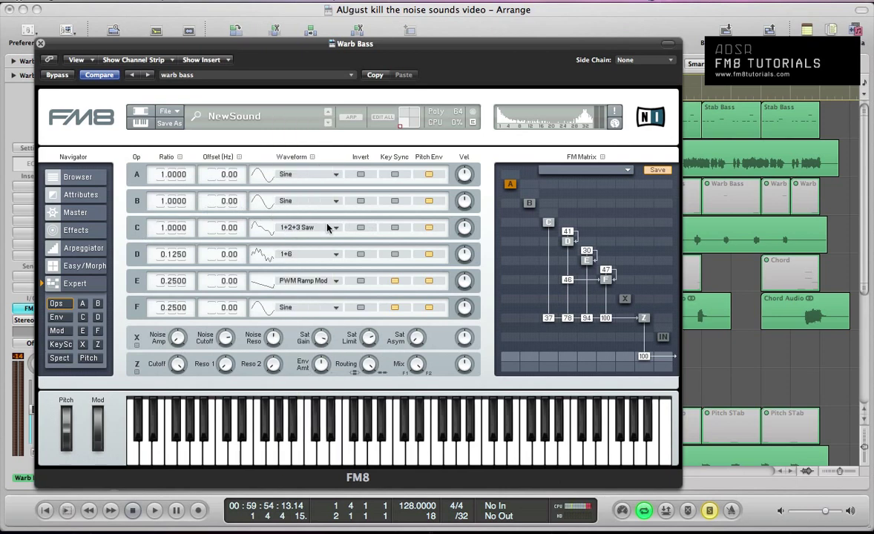
pyautogui.press('space')
pyautogui.moveTo(548, 213); pyautogui.dragTo(562, 196)
pyautogui.press('space')
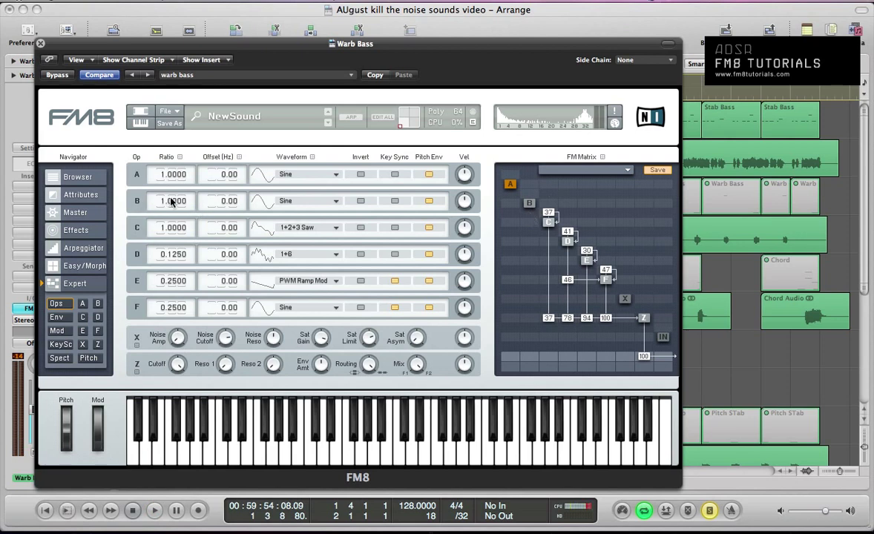
# - Make operator B a 0.25-ratio 1+3+5 Square routed to the output and modulating E
pyautogui.doubleClick(171, 202)
pyautogui.write('.25')
pyautogui.press('Return')
pyautogui.click(288, 200)
pyautogui.click(295, 220)
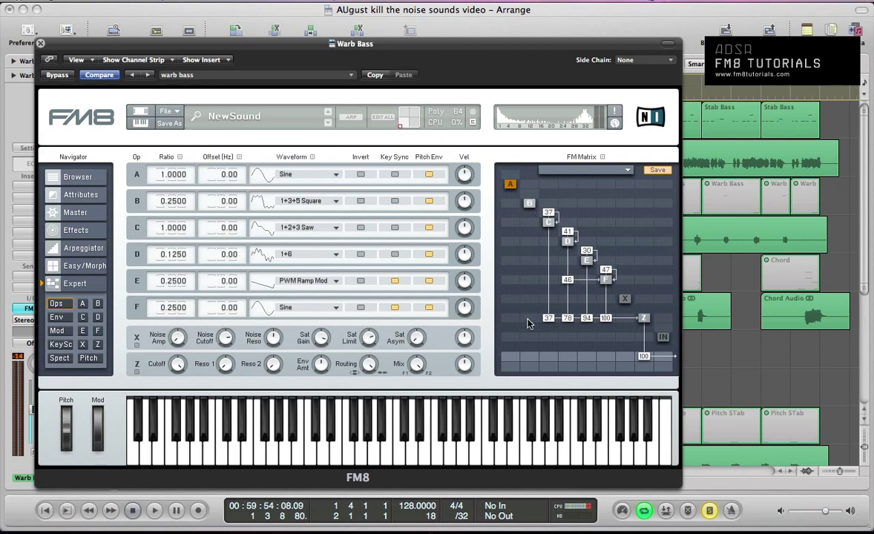
pyautogui.moveTo(533, 318); pyautogui.dragTo(539, 309)
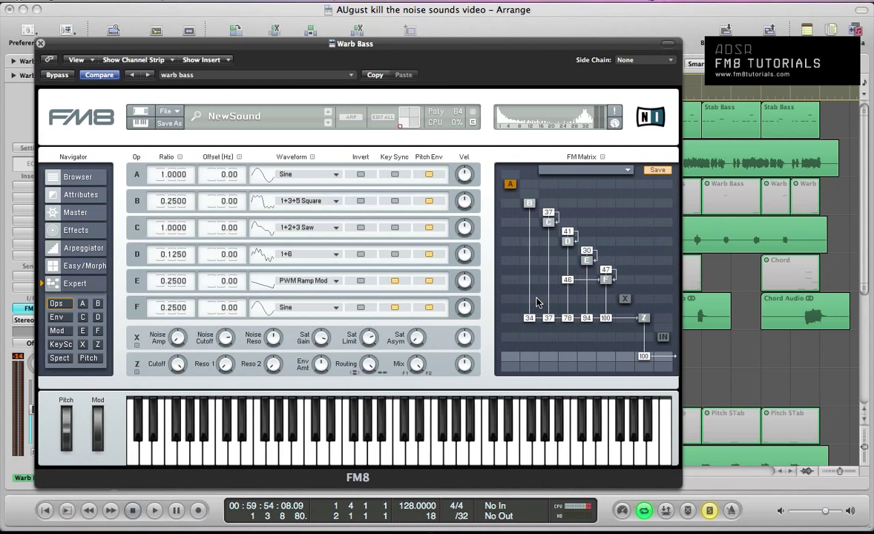
pyautogui.moveTo(529, 279); pyautogui.dragTo(539, 236)
pyautogui.press('space')
pyautogui.press('space')
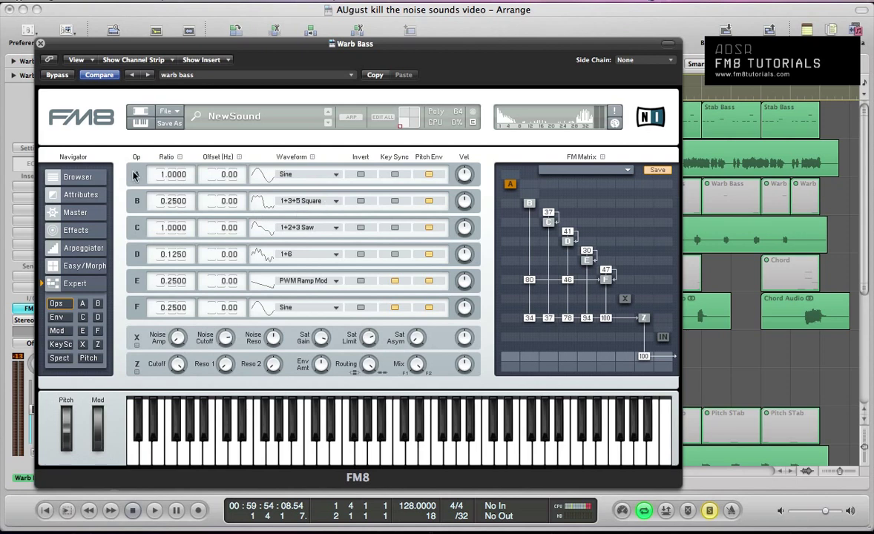
# - Set operator A to ratio 0.5 with the 1+2+3 Saw waveform
pyautogui.doubleClick(175, 176)
pyautogui.press('BackSpace')
pyautogui.press('Return')
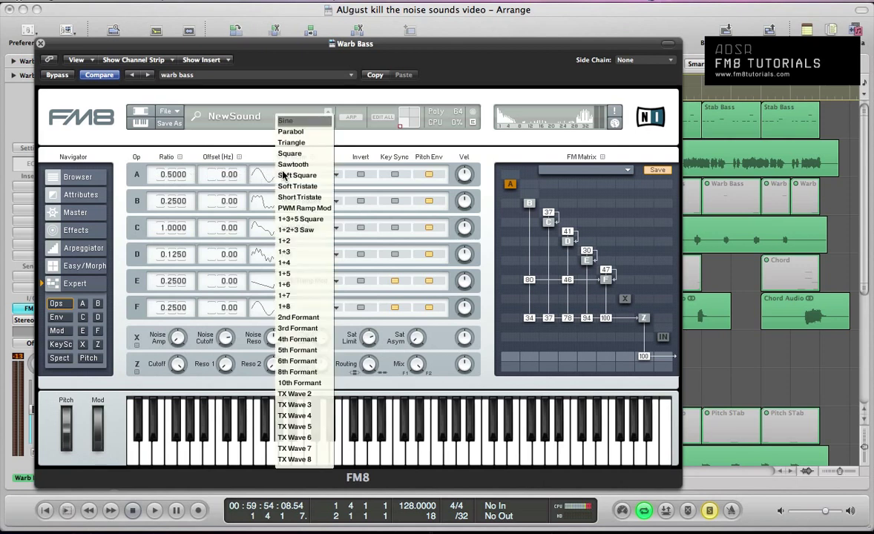
pyautogui.click(285, 228)
pyautogui.click(285, 232)
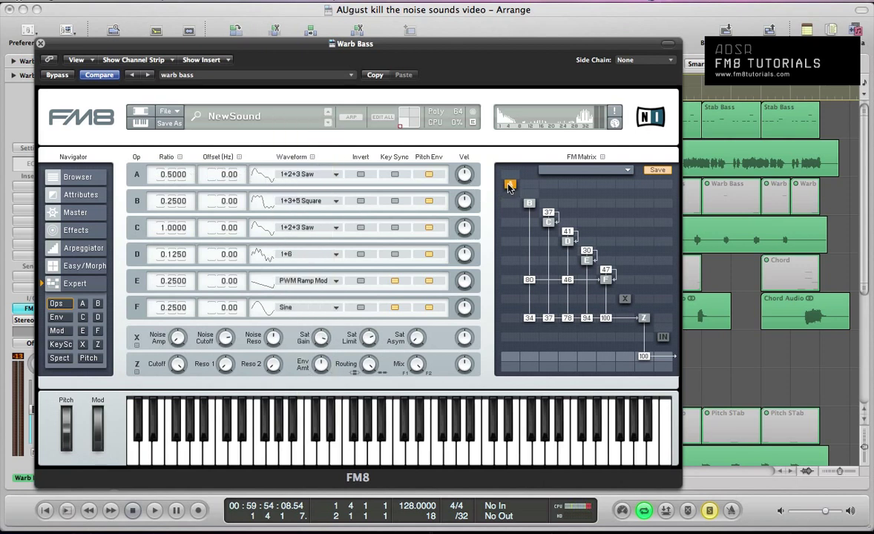
# - Route operator A to the output and have it modulate E at 60
pyautogui.click(508, 317)
pyautogui.press('space')
pyautogui.press('space')
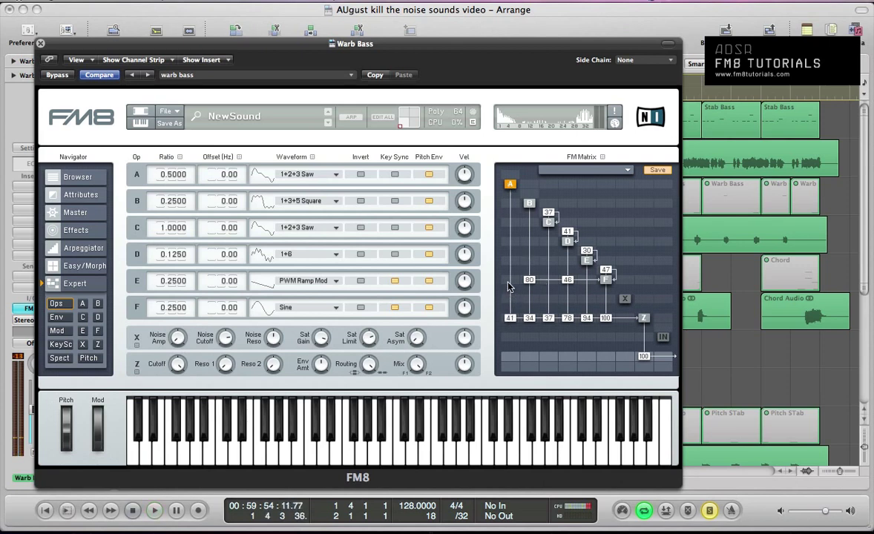
pyautogui.click(510, 281)
pyautogui.press('space')
pyautogui.moveTo(510, 281); pyautogui.dragTo(521, 261)
pyautogui.press('space')
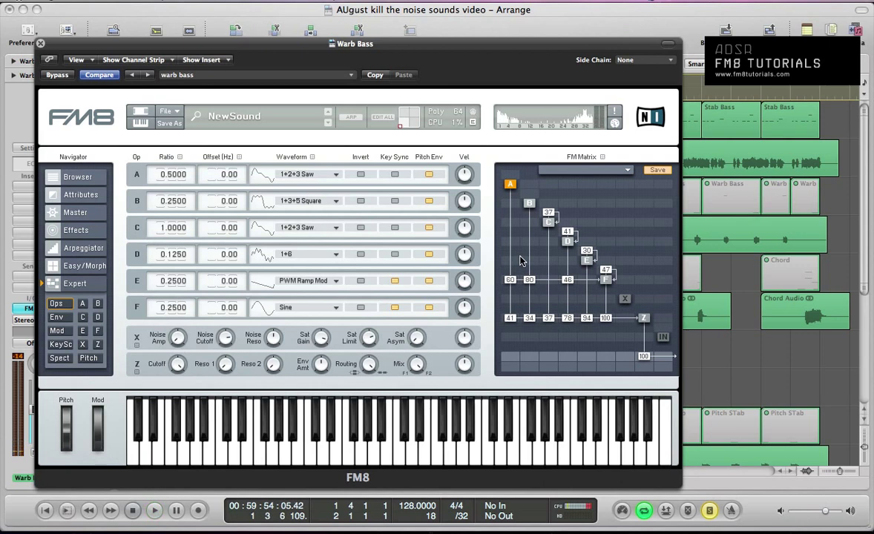
# - In FM8's master settings, set unison detune to 0 and unison voices to 4
pyautogui.click(74, 211)
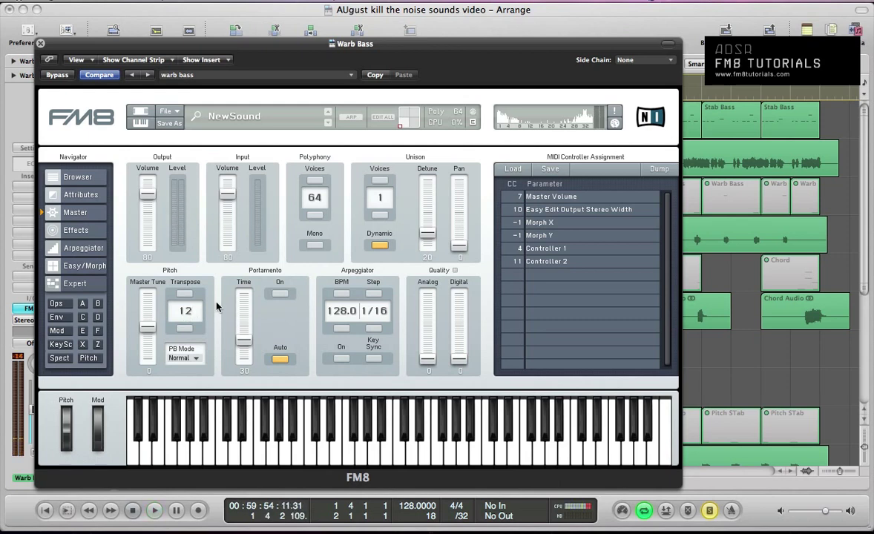
pyautogui.moveTo(428, 238); pyautogui.dragTo(429, 297)
pyautogui.click(376, 181)
pyautogui.click(376, 181)
pyautogui.click(376, 181)
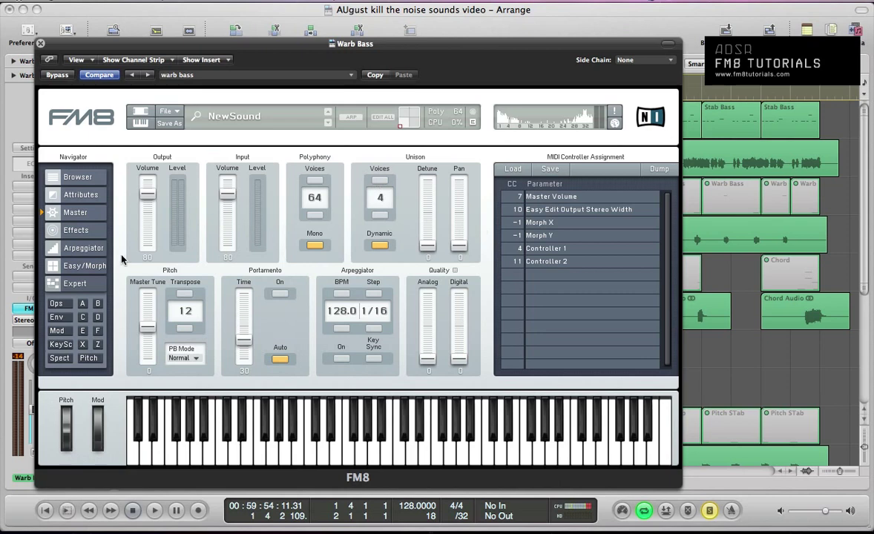
# - Turn on key sync for operators E and F
pyautogui.click(55, 283)
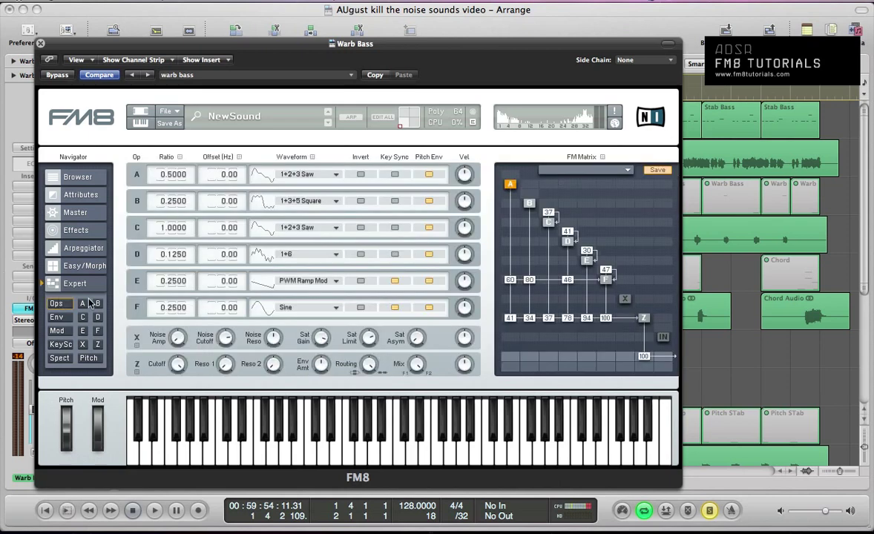
pyautogui.click(395, 281)
pyautogui.click(394, 308)
# - Set unison pan to 52 and Digital quality to 62
pyautogui.click(68, 212)
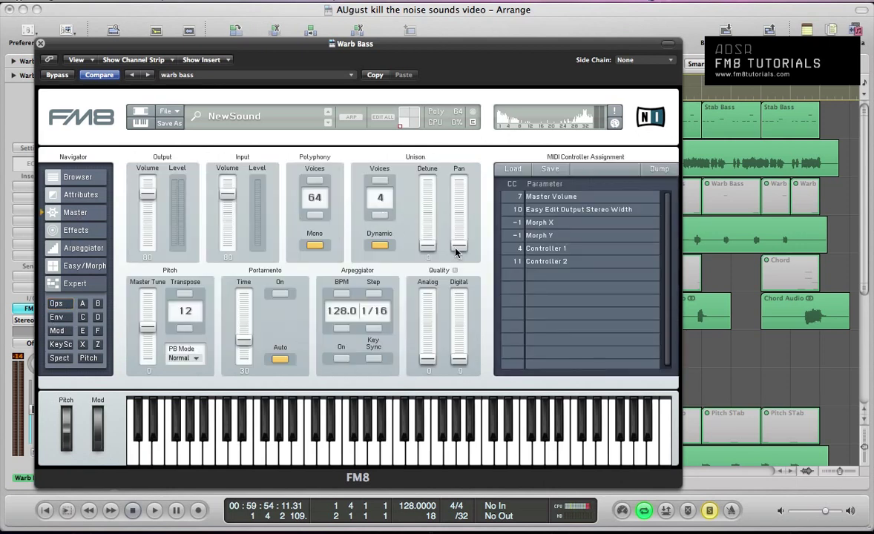
pyautogui.moveTo(464, 253); pyautogui.dragTo(465, 194)
pyautogui.press('space')
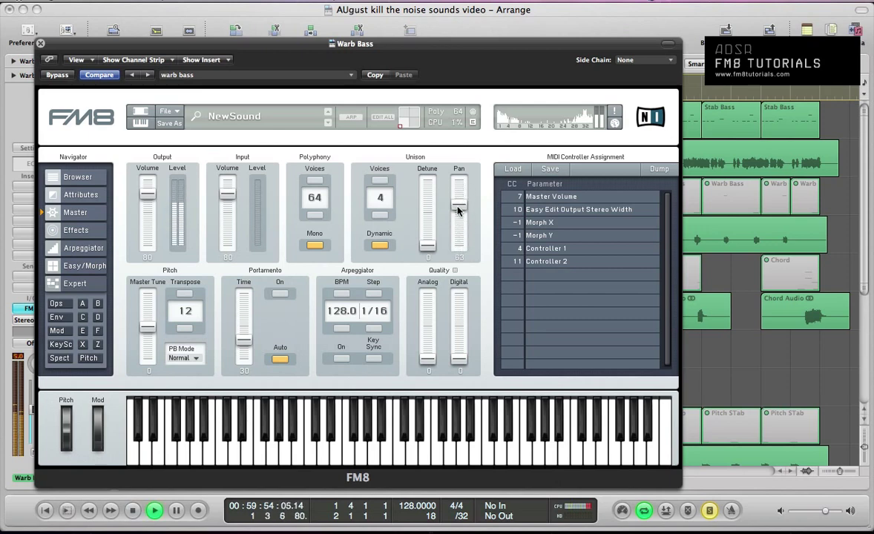
pyautogui.moveTo(465, 196); pyautogui.dragTo(458, 219)
pyautogui.press('space')
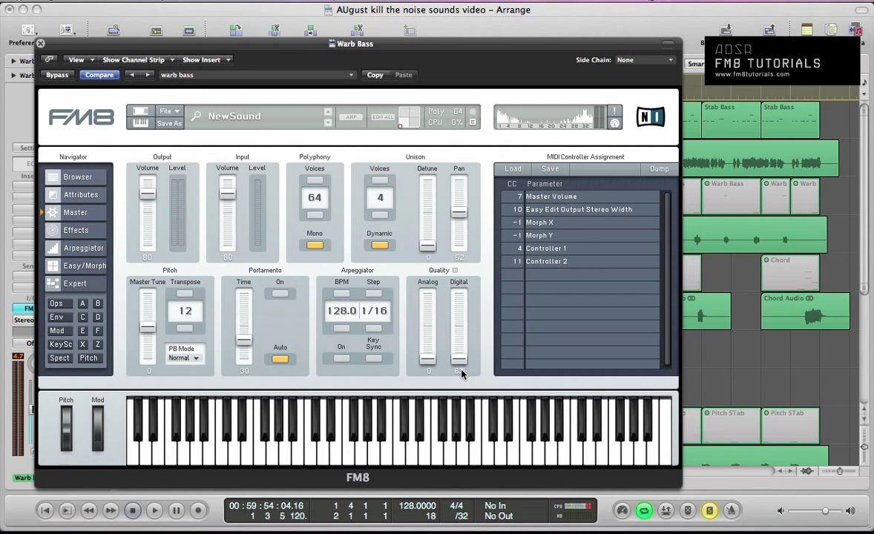
pyautogui.moveTo(461, 373); pyautogui.dragTo(461, 373)
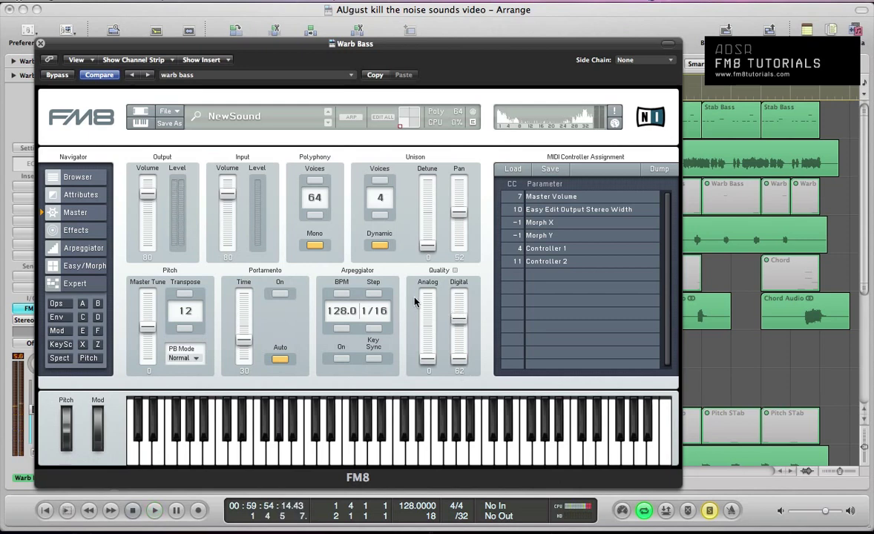
# - Link operators A–E's envelopes to operator F's envelope
pyautogui.click(59, 318)
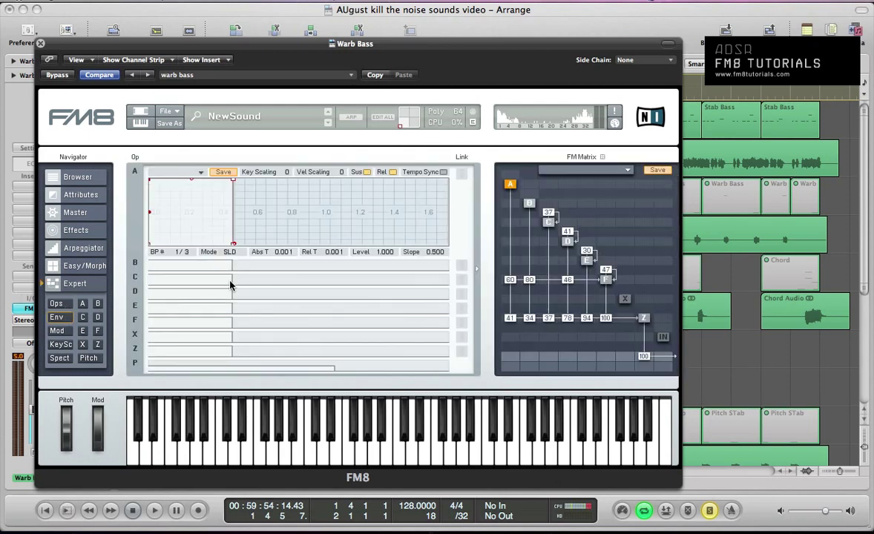
pyautogui.click(199, 322)
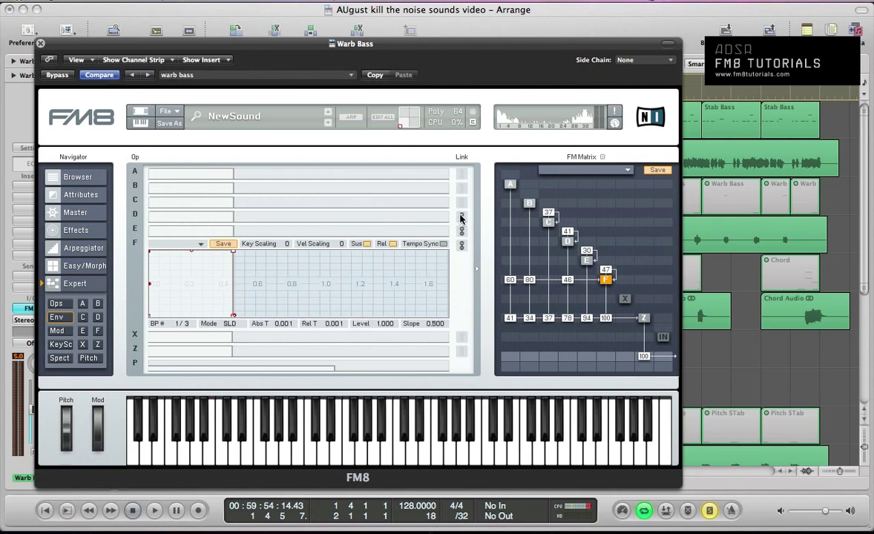
pyautogui.click(460, 175)
# - Shape F's envelope with a 0.004 attack to 0.948, slight decay and quick release
pyautogui.moveTo(233, 315); pyautogui.dragTo(251, 326)
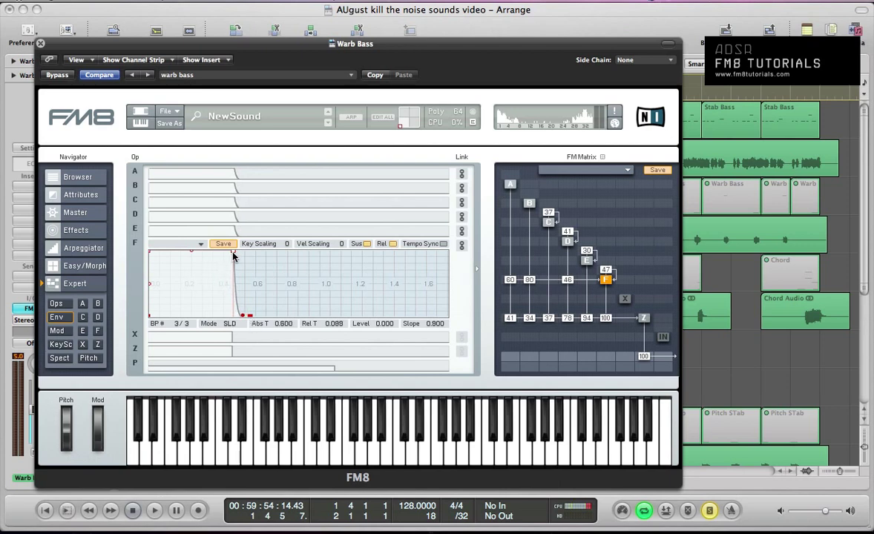
pyautogui.moveTo(232, 253); pyautogui.dragTo(247, 264)
pyautogui.press('space')
pyautogui.press('space')
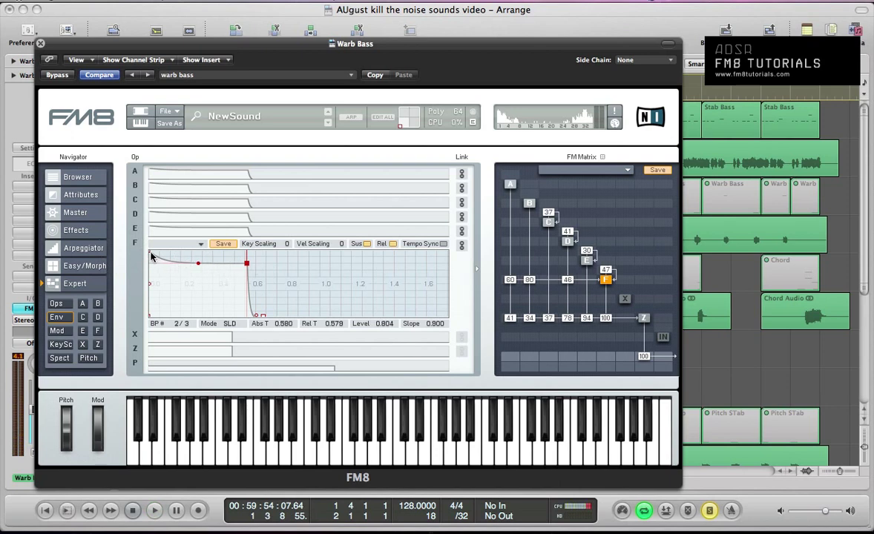
pyautogui.scroll(5, 146, 261)
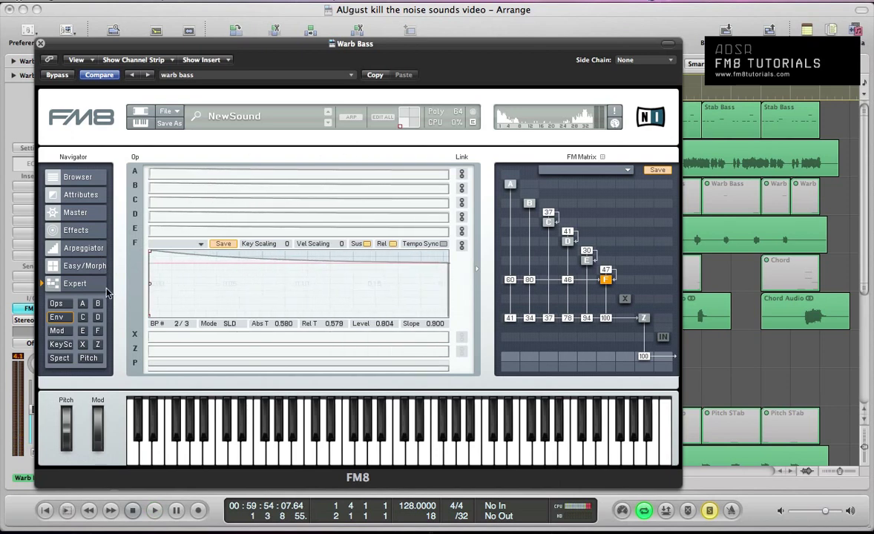
pyautogui.moveTo(150, 253)
pyautogui.mouseDown()
pyautogui.moveTo(165, 254)
pyautogui.moveTo(142, 254)
pyautogui.moveTo(162, 256)
pyautogui.moveTo(154, 255)
pyautogui.mouseUp()
pyautogui.press('space')
pyautogui.press('space')
pyautogui.press('space')
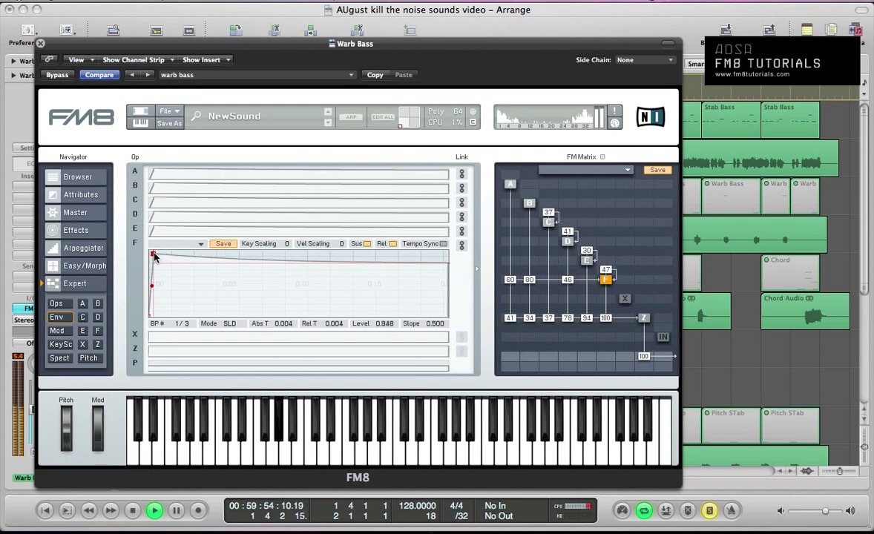
pyautogui.press('space')
pyautogui.moveTo(194, 252); pyautogui.dragTo(264, 447)
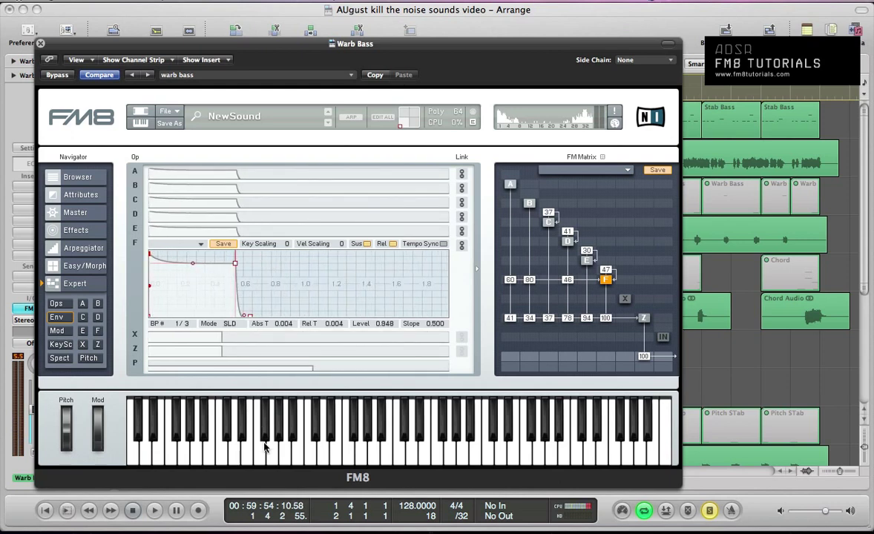
# - Lower the FM8 output filter's cutoff and widen its Spread from 10 to 100
pyautogui.click(97, 344)
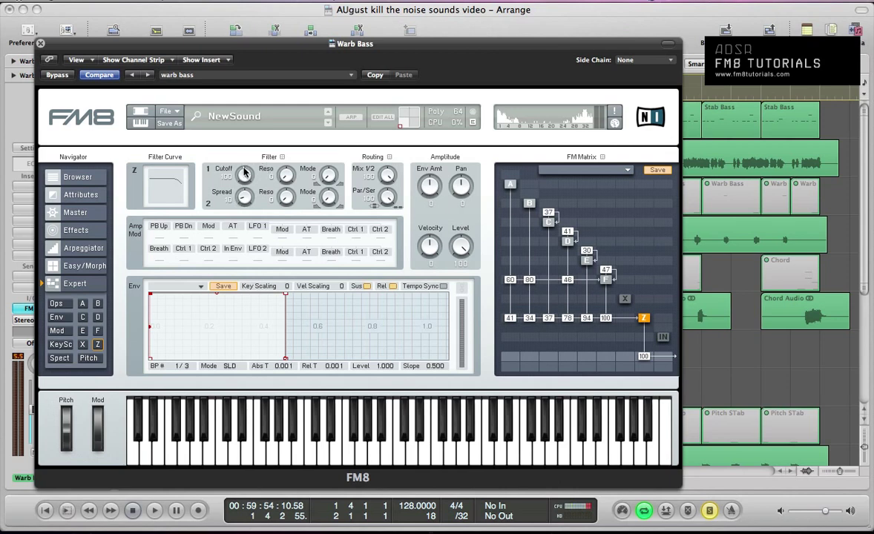
pyautogui.moveTo(244, 172); pyautogui.dragTo(237, 256)
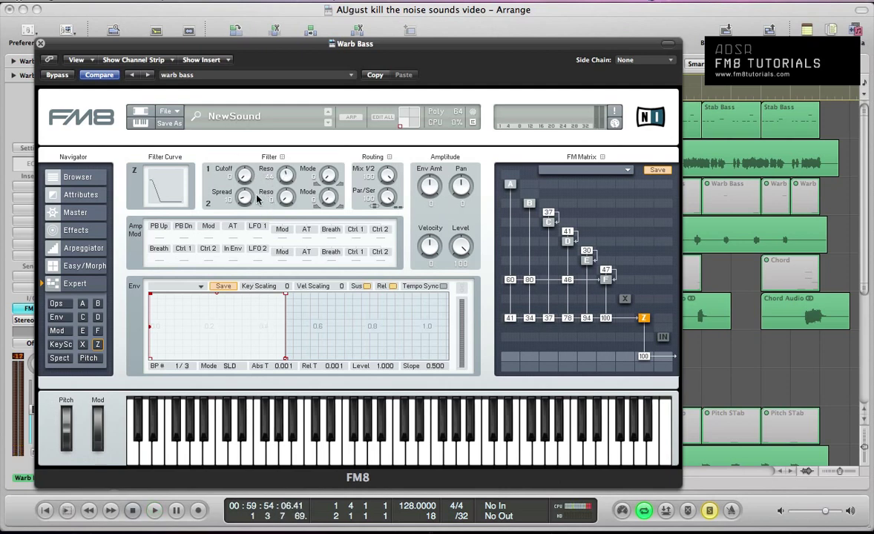
pyautogui.moveTo(239, 193); pyautogui.dragTo(237, 95)
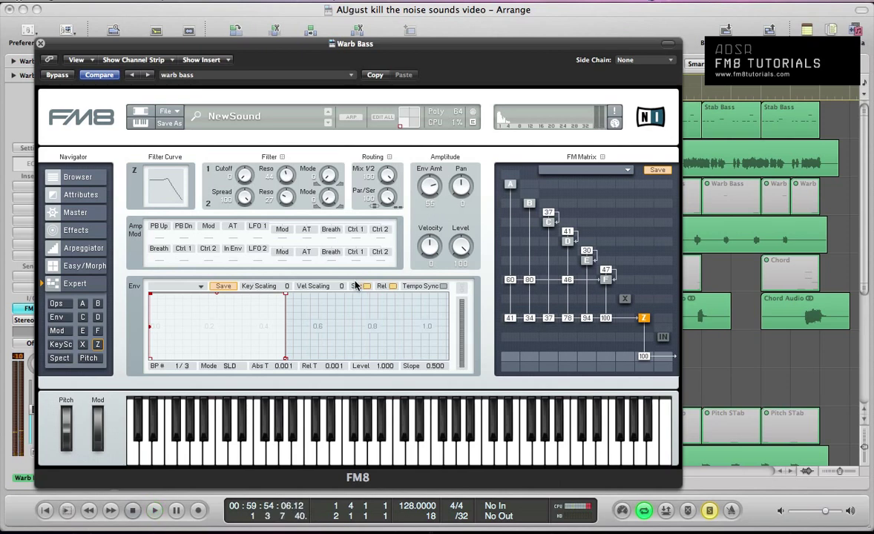
# - Tempo-sync the FM8 envelope, drop its second breakpoint to zero and pull the first into a peak
pyautogui.click(443, 286)
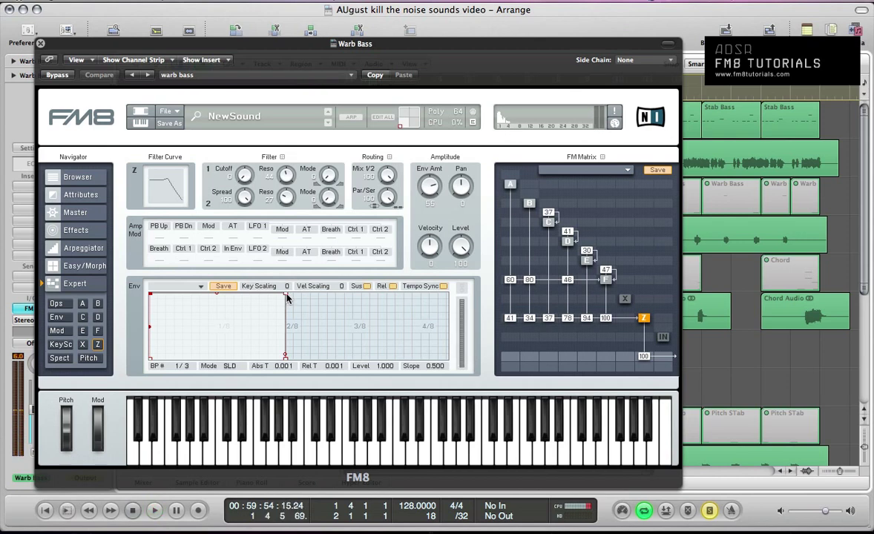
pyautogui.click(286, 296)
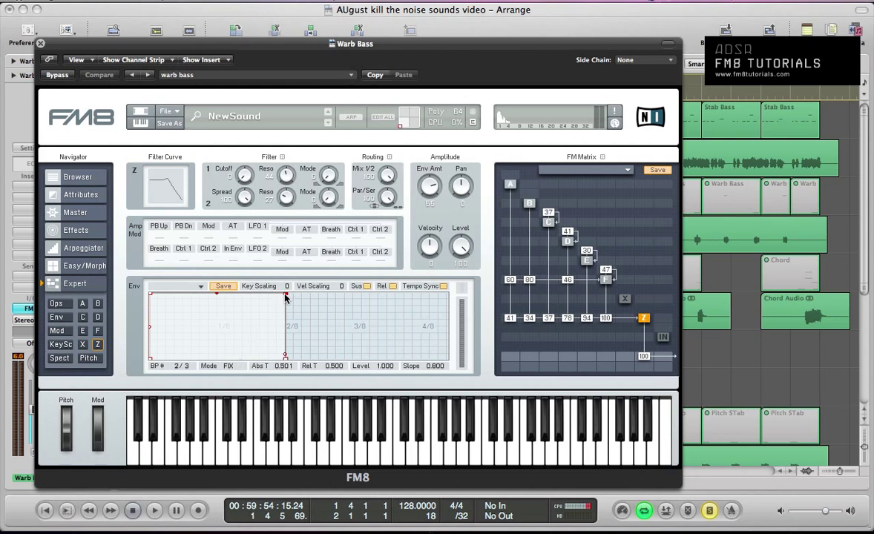
pyautogui.moveTo(286, 296); pyautogui.dragTo(287, 361)
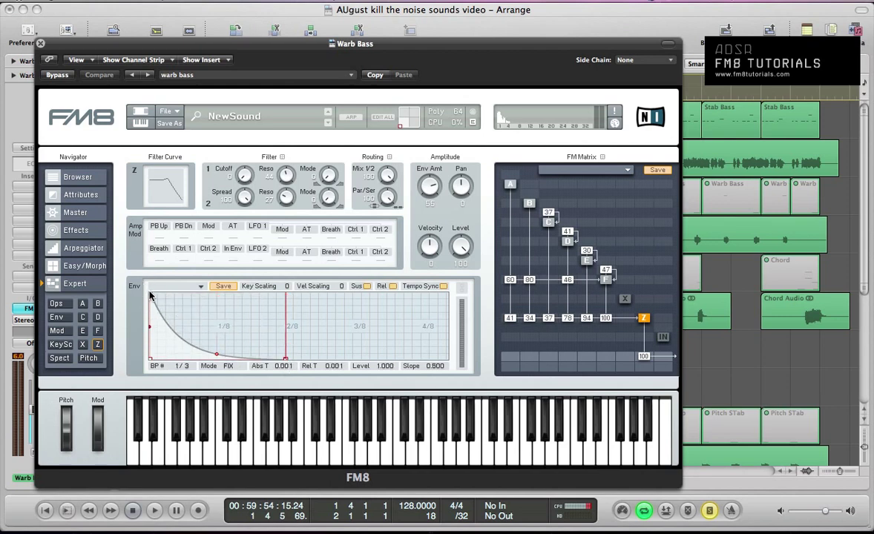
pyautogui.moveTo(148, 295); pyautogui.dragTo(190, 336)
pyautogui.press('space')
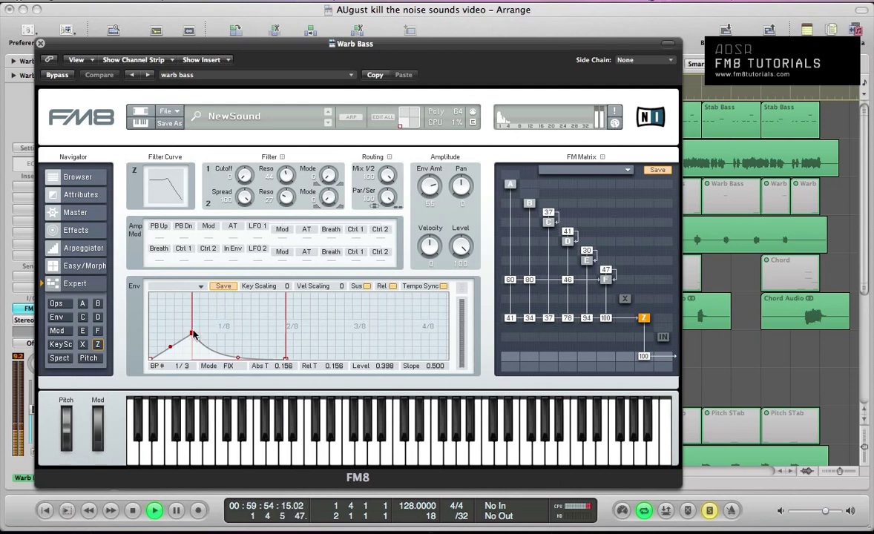
# - Fine-tune the envelope peak to 0.459 at 0.156 and reshape the attack and decay curves
pyautogui.moveTo(190, 336); pyautogui.dragTo(199, 332)
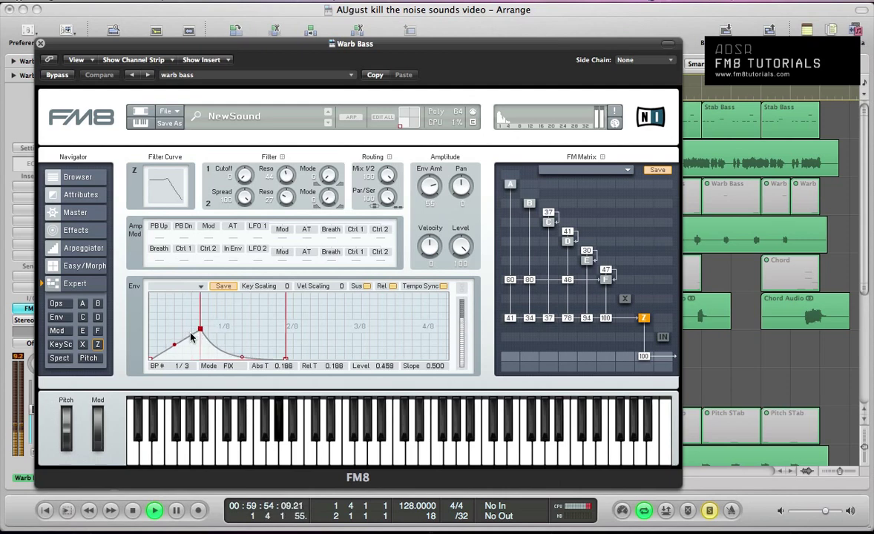
pyautogui.moveTo(172, 349); pyautogui.dragTo(186, 332)
pyautogui.press('space')
pyautogui.press('space')
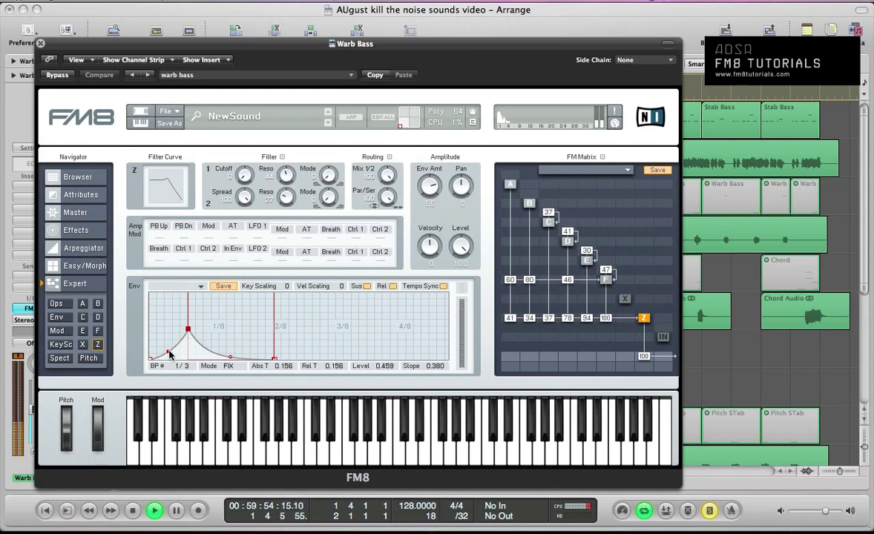
pyautogui.moveTo(169, 354); pyautogui.dragTo(170, 352)
pyautogui.click(230, 359)
pyautogui.moveTo(230, 359); pyautogui.dragTo(230, 357)
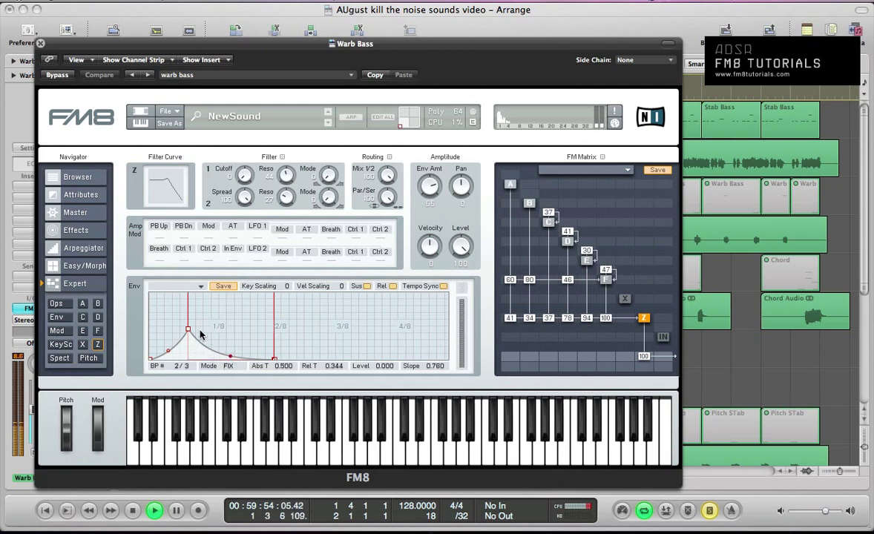
pyautogui.click(171, 349)
pyautogui.moveTo(174, 349); pyautogui.dragTo(169, 355)
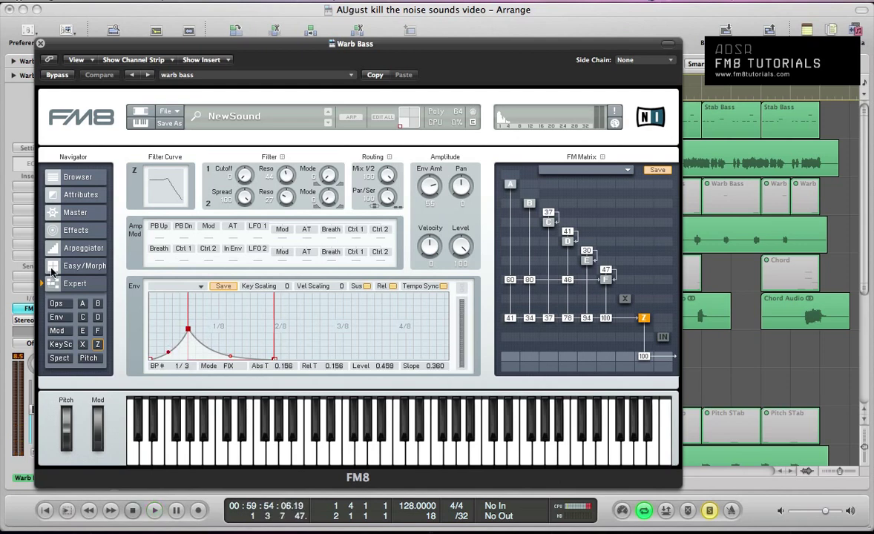
# - Turn on FM8's Overdrive effect and raise its Tone to 100
pyautogui.click(71, 236)
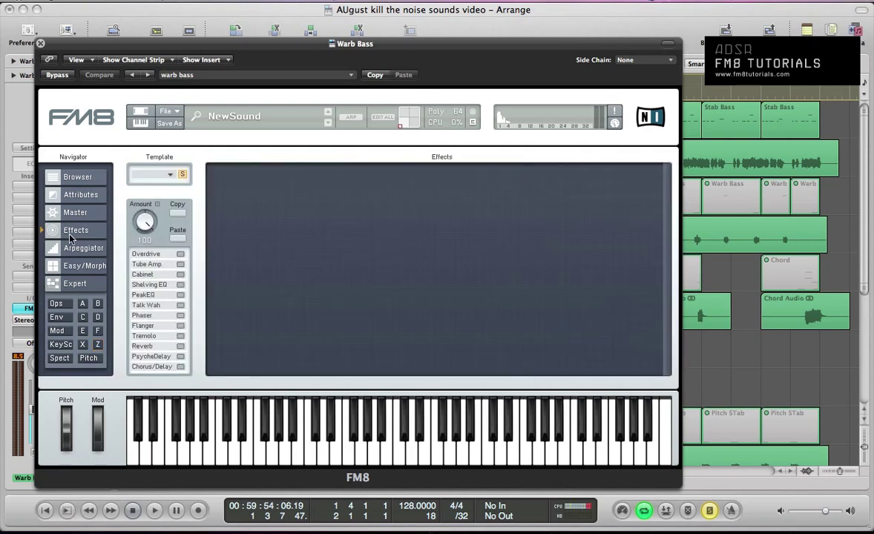
pyautogui.click(180, 255)
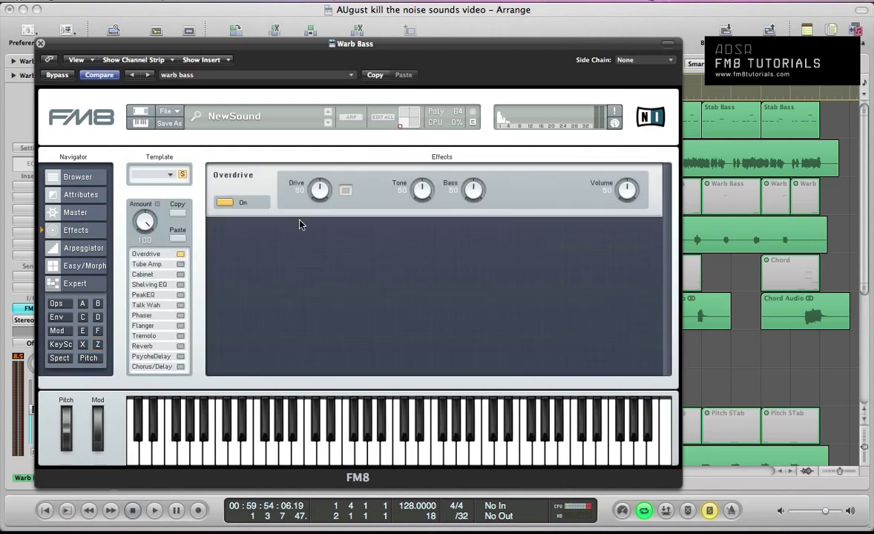
pyautogui.press('space')
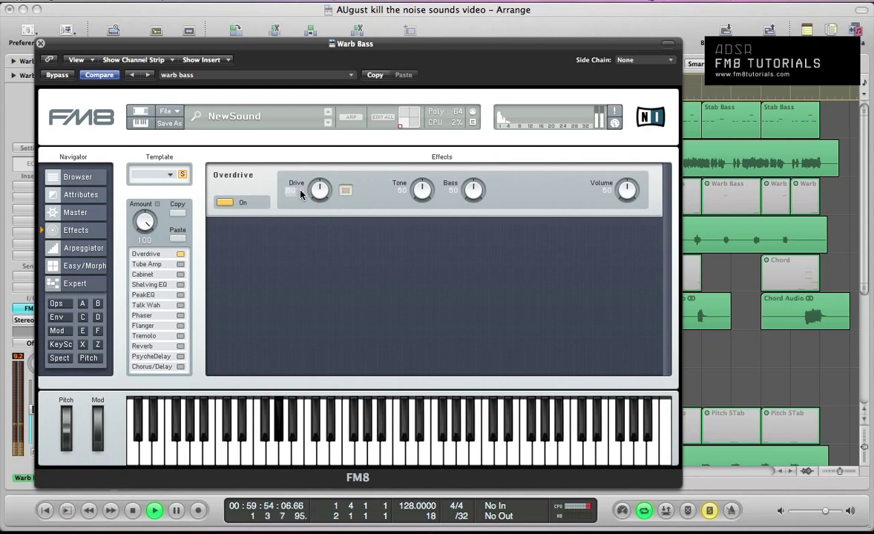
pyautogui.press('space')
pyautogui.moveTo(383, 180); pyautogui.dragTo(376, 33)
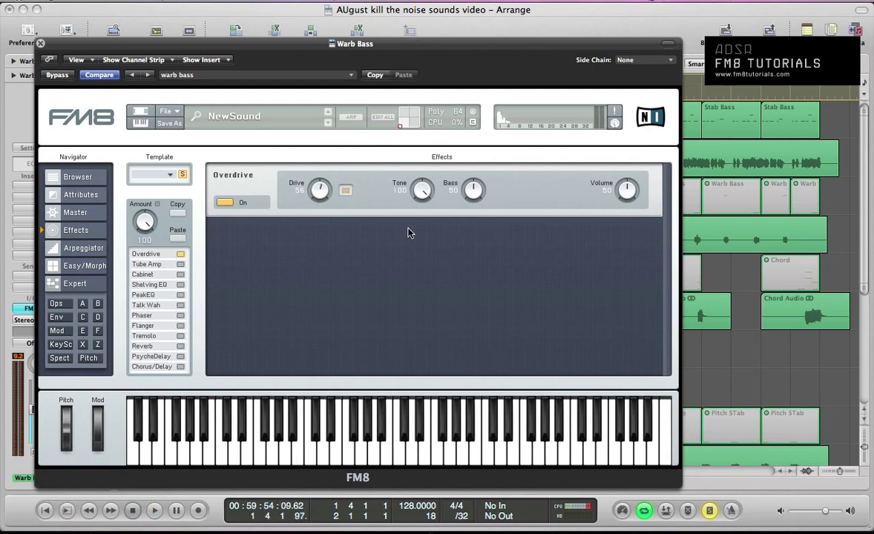
pyautogui.press('space')
# - Add a Shelving EQ, nudging the low shelf up and boosting the high shelf to scoop the mids
pyautogui.click(180, 285)
pyautogui.moveTo(336, 240); pyautogui.dragTo(341, 241)
pyautogui.moveTo(413, 242); pyautogui.dragTo(421, 238)
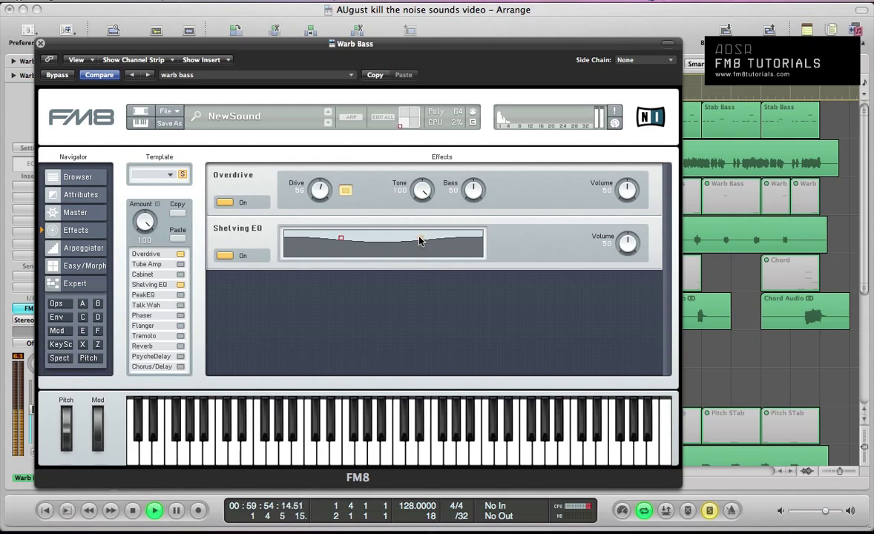
pyautogui.press('space')
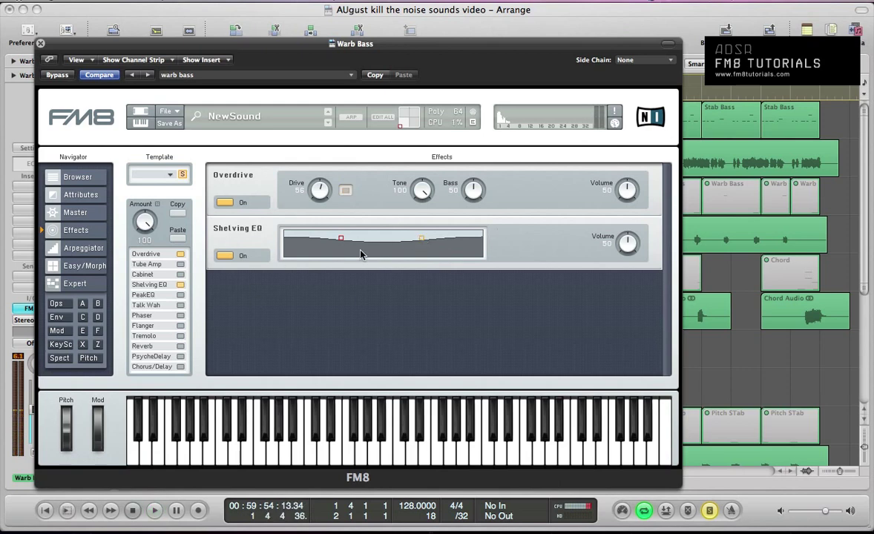
# - Add a Peak EQ with both peak bands moved higher, comparing it bypassed and active
pyautogui.click(180, 294)
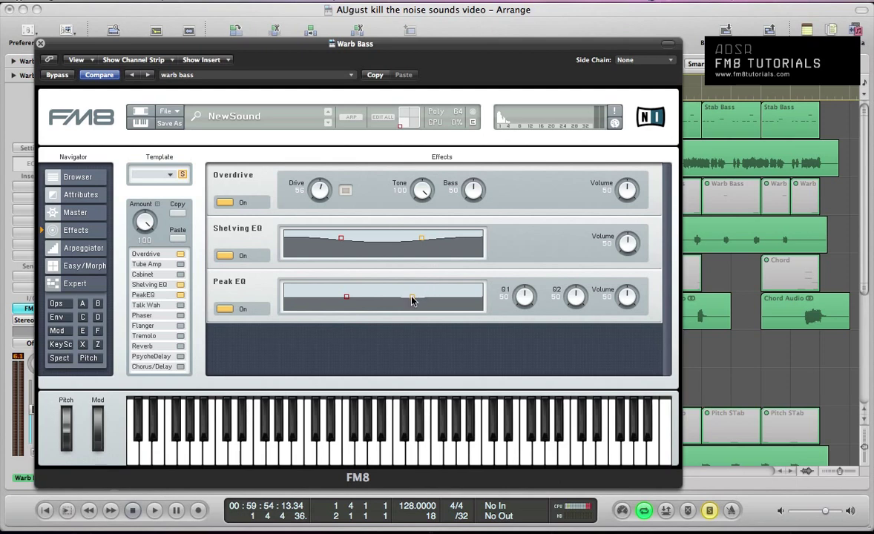
pyautogui.moveTo(412, 298); pyautogui.dragTo(442, 295)
pyautogui.moveTo(345, 298); pyautogui.dragTo(388, 294)
pyautogui.press('space')
pyautogui.click(220, 307)
pyautogui.click(180, 296)
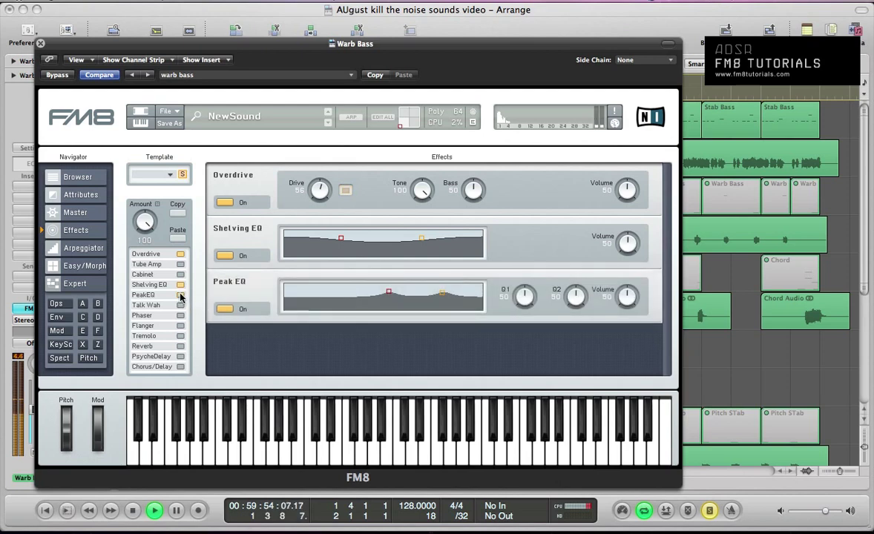
# - Add Chorus/Delay with Diffusion about 46 and Dry/Wet lowered to 12
pyautogui.click(180, 367)
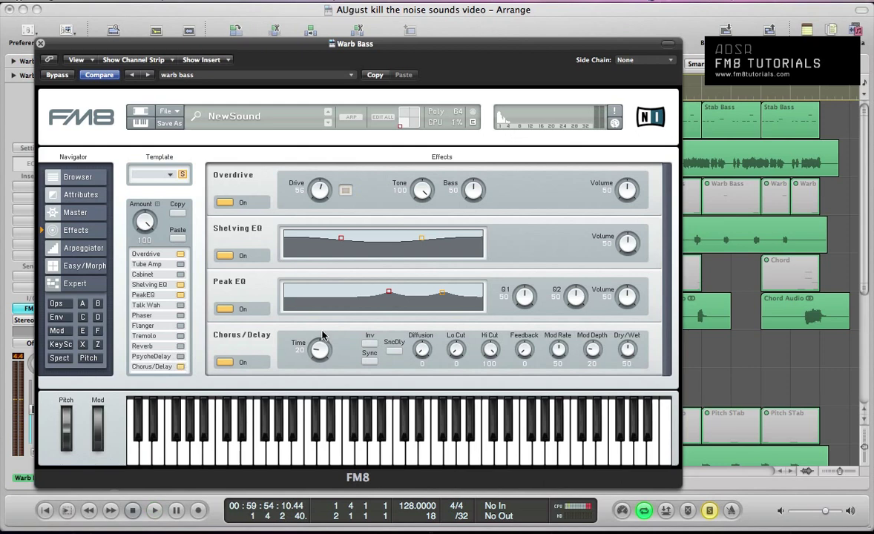
pyautogui.moveTo(433, 361); pyautogui.dragTo(387, 295)
pyautogui.press('space')
pyautogui.press('space')
pyautogui.moveTo(614, 357); pyautogui.dragTo(629, 385)
pyautogui.press('space')
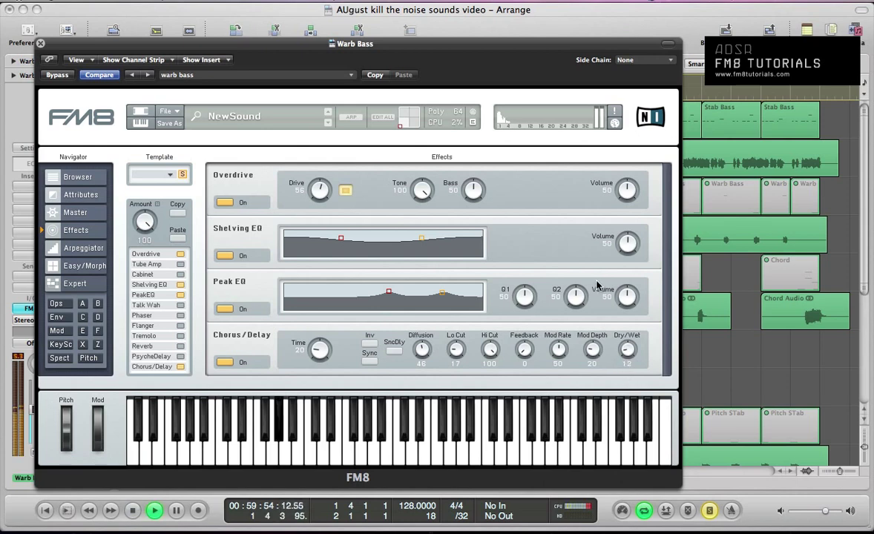
pyautogui.press('space')
# - Set the Shelving EQ volume to about 37 while auditioning
pyautogui.moveTo(627, 243); pyautogui.dragTo(624, 261)
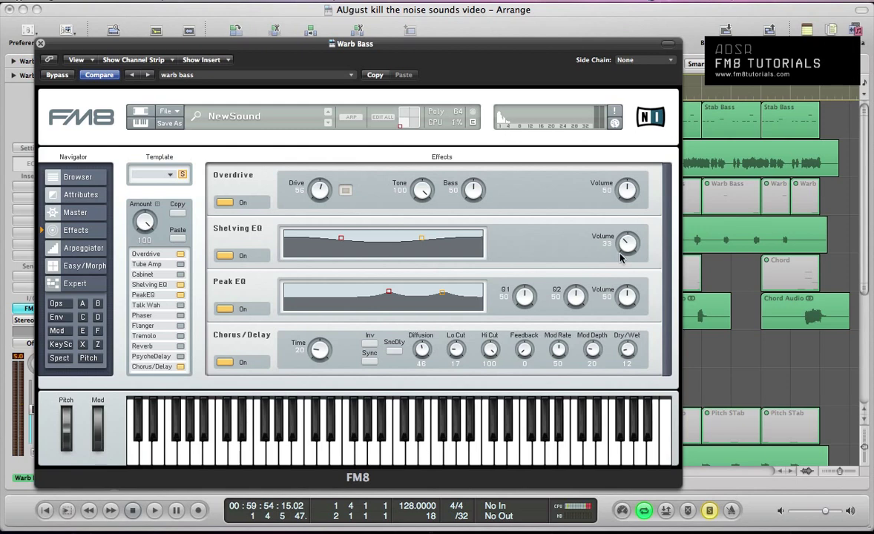
pyautogui.press('space')
pyautogui.moveTo(621, 257); pyautogui.dragTo(627, 245)
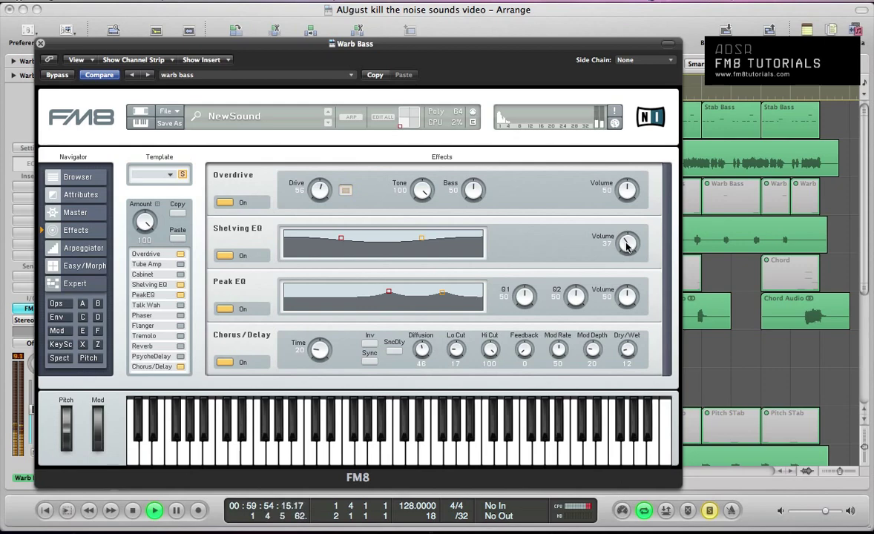
pyautogui.press('space')
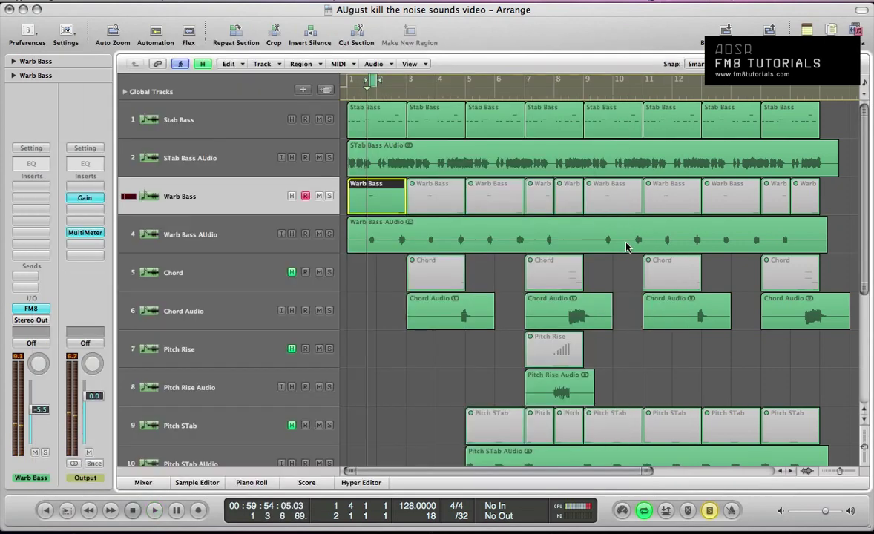
# - Loop bars 1–3 and audition the STab Bass AUdio track
pyautogui.click(359, 118)
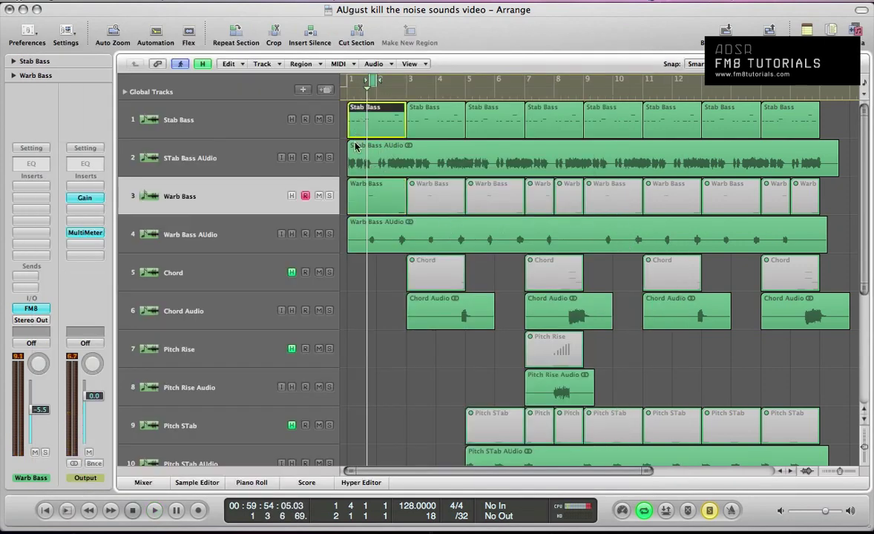
pyautogui.click(363, 195)
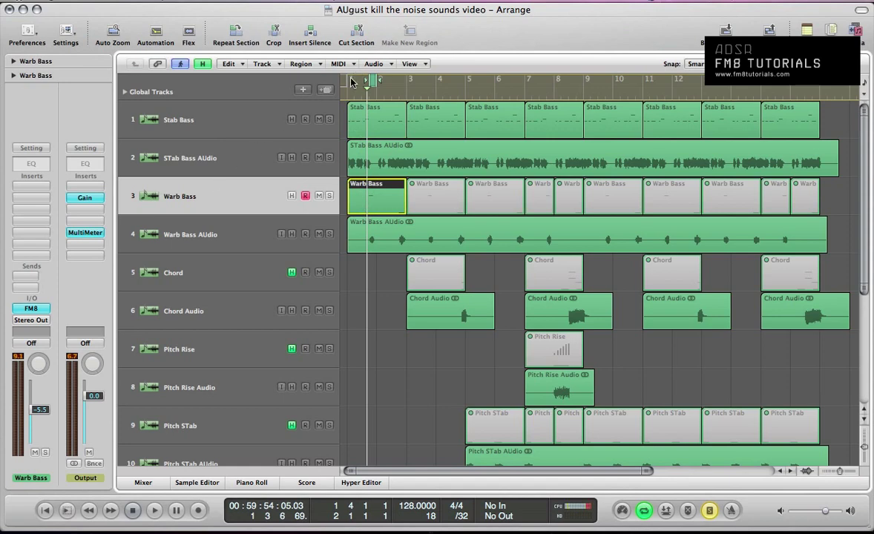
pyautogui.moveTo(353, 81); pyautogui.dragTo(407, 83)
pyautogui.click(198, 154)
pyautogui.press('space')
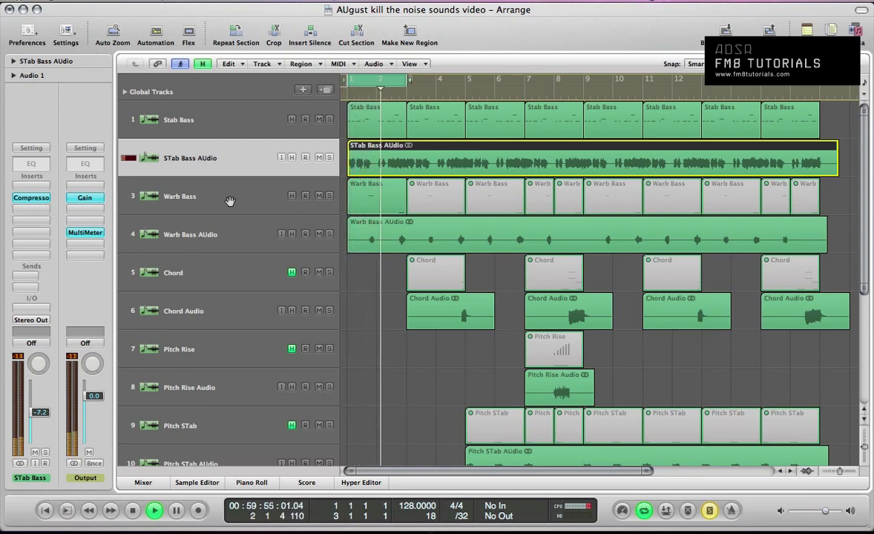
pyautogui.press('space')
pyautogui.press('Down')
pyautogui.press('Down')
pyautogui.press('Down')
# - Audition the Warb Bass AUdio track and mute the Warb Bass MIDI track
pyautogui.click(189, 236)
pyautogui.press('space')
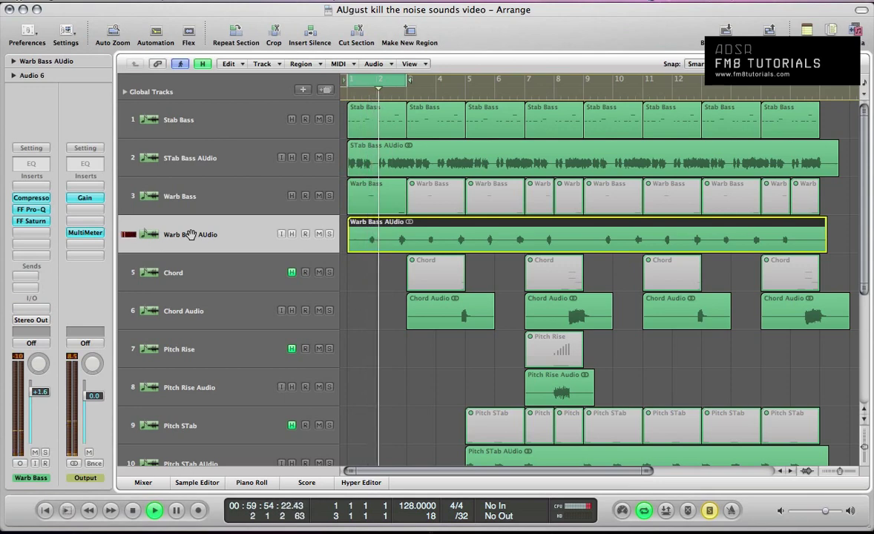
pyautogui.press('space')
pyautogui.click(318, 196)
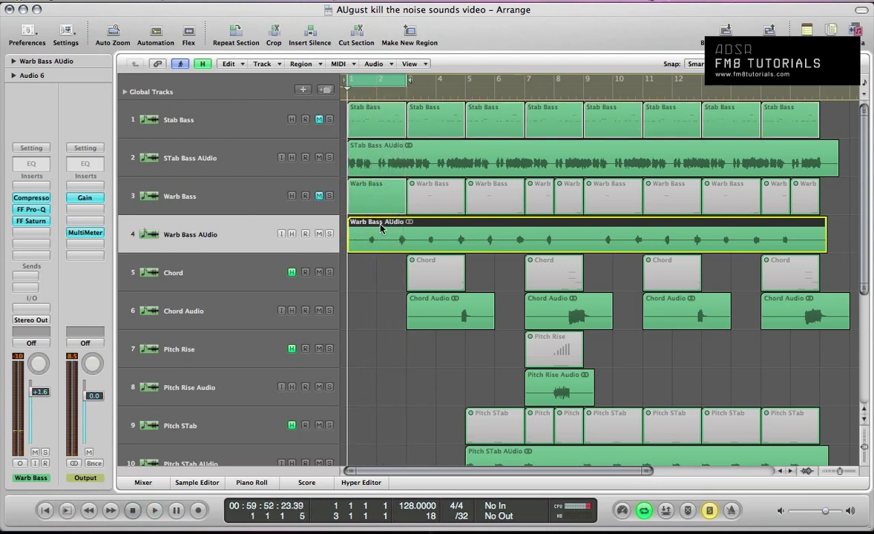
pyautogui.click(364, 194)
pyautogui.doubleClick(359, 195)
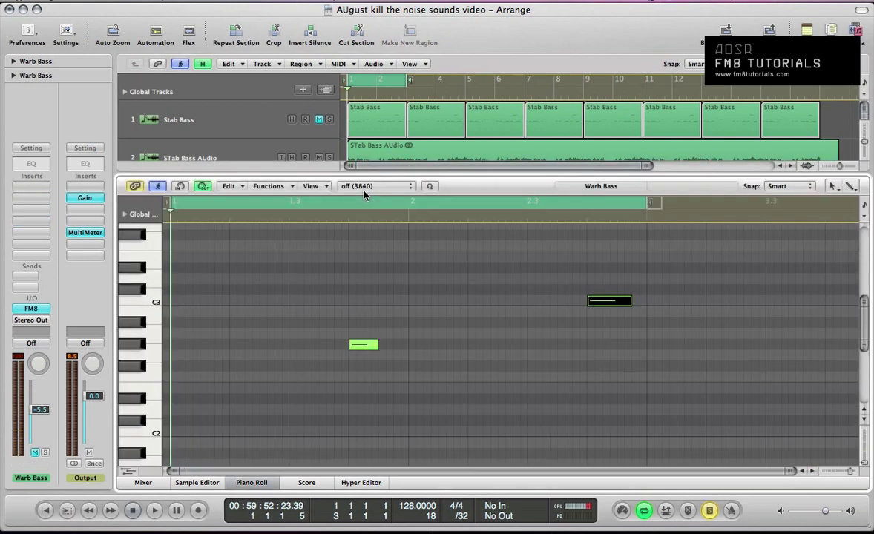
pyautogui.click(363, 345)
pyautogui.press('p')
pyautogui.press('p')
pyautogui.moveTo(361, 346); pyautogui.dragTo(362, 348)
pyautogui.click(613, 302)
pyautogui.press('p')
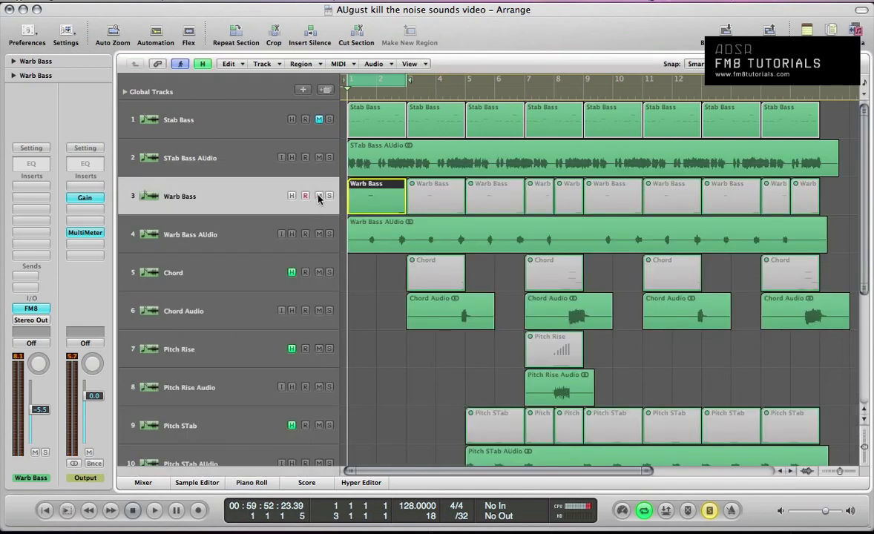
# - Open the compressor on the STab Bass AUdio track, then hide the plugin windows
pyautogui.click(235, 165)
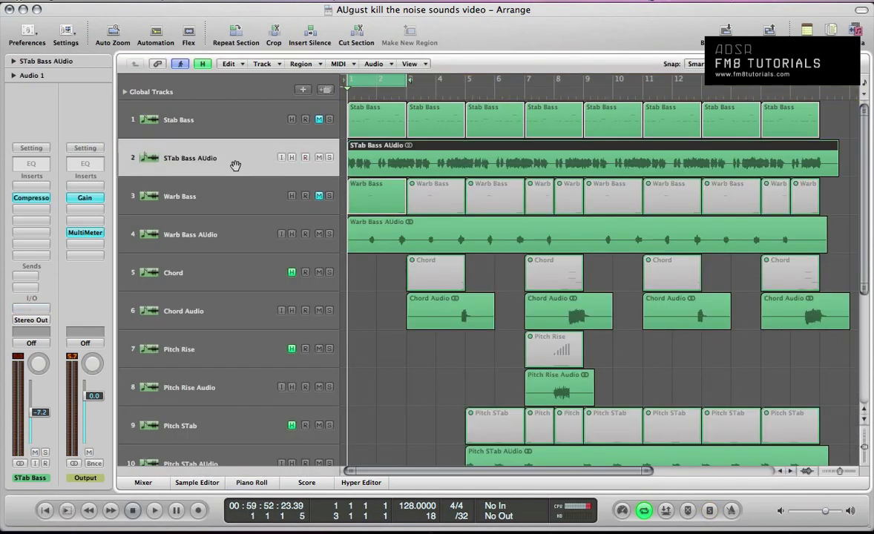
pyautogui.click(29, 198)
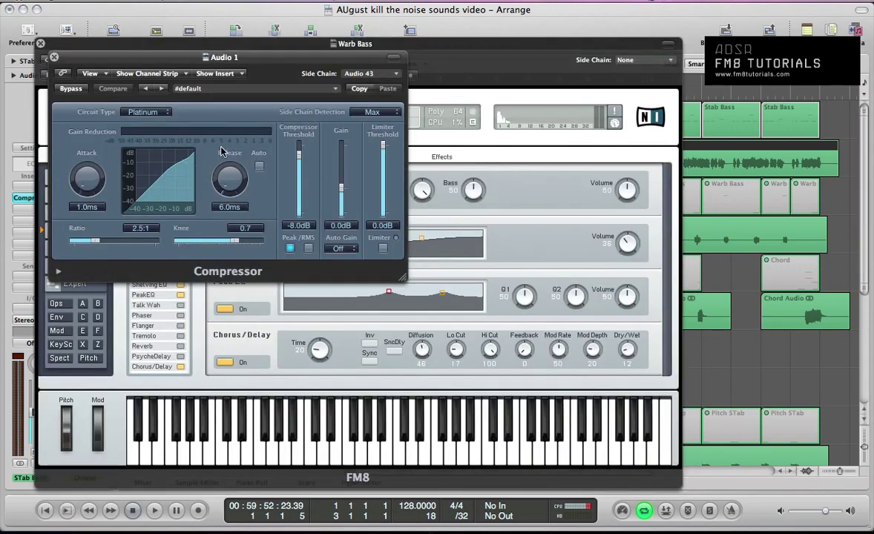
pyautogui.press('v')
# - Check the Drums and SIDECHAIN TRIGGER tracks while playing back the bass
pyautogui.scroll(-10, 368, 214)
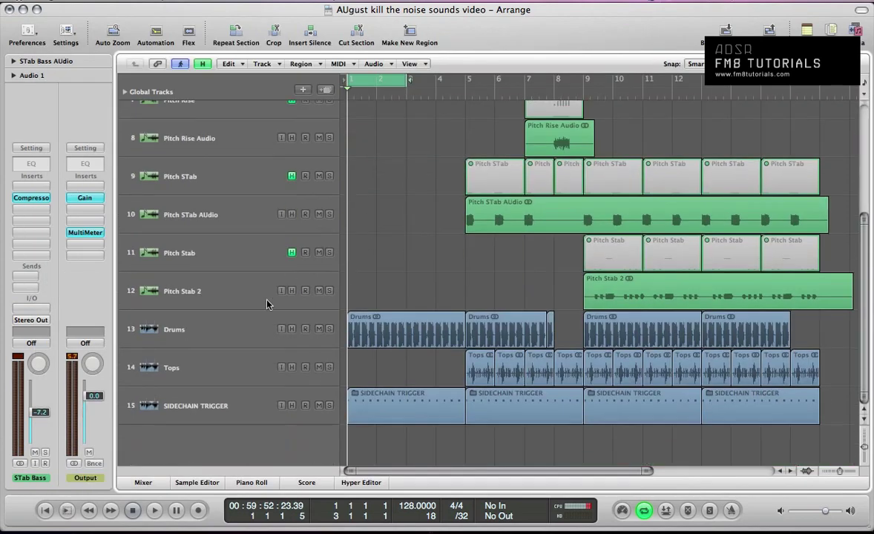
pyautogui.click(223, 326)
pyautogui.click(229, 401)
pyautogui.click(206, 319)
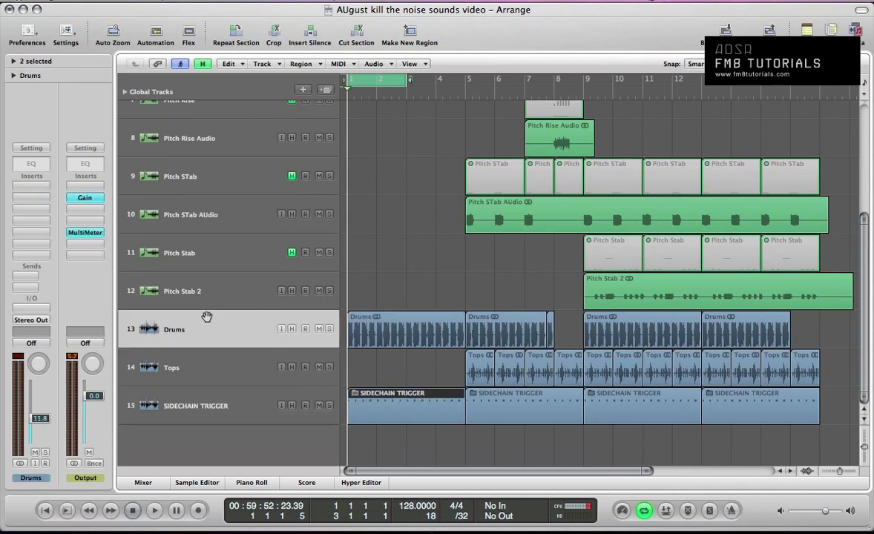
pyautogui.press('space')
pyautogui.press('2')
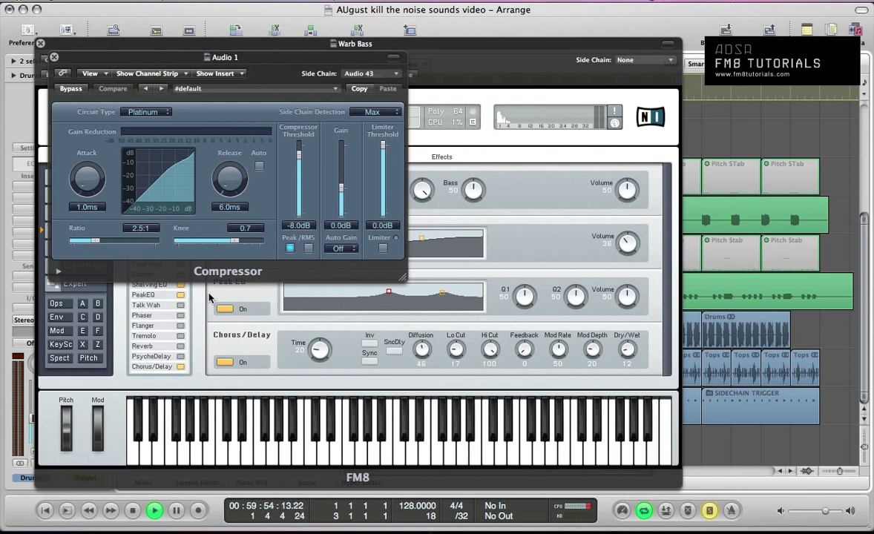
pyautogui.press('space')
# - Close the FM8 and compressor windows and make the track rows taller
pyautogui.click(41, 45)
pyautogui.click(53, 56)
pyautogui.hotkey('ctrl', 'Down')
pyautogui.click(205, 222)
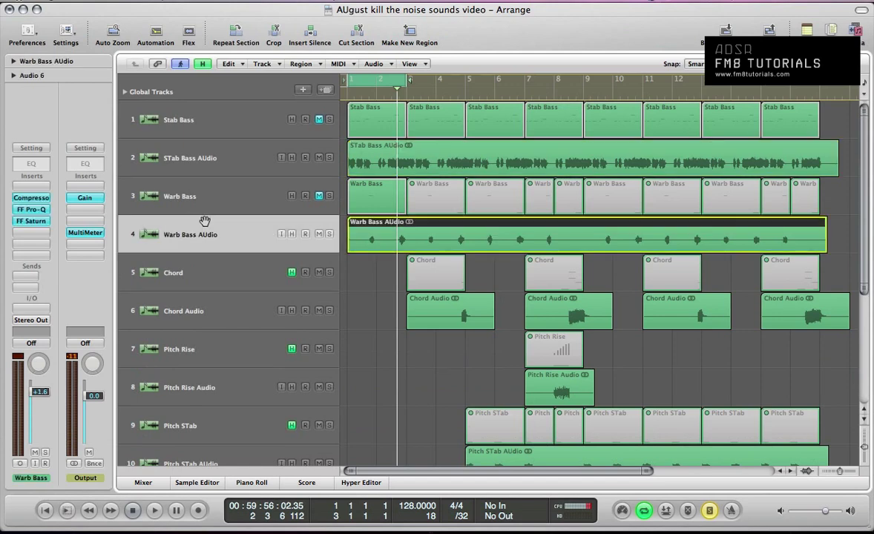
pyautogui.press('space')
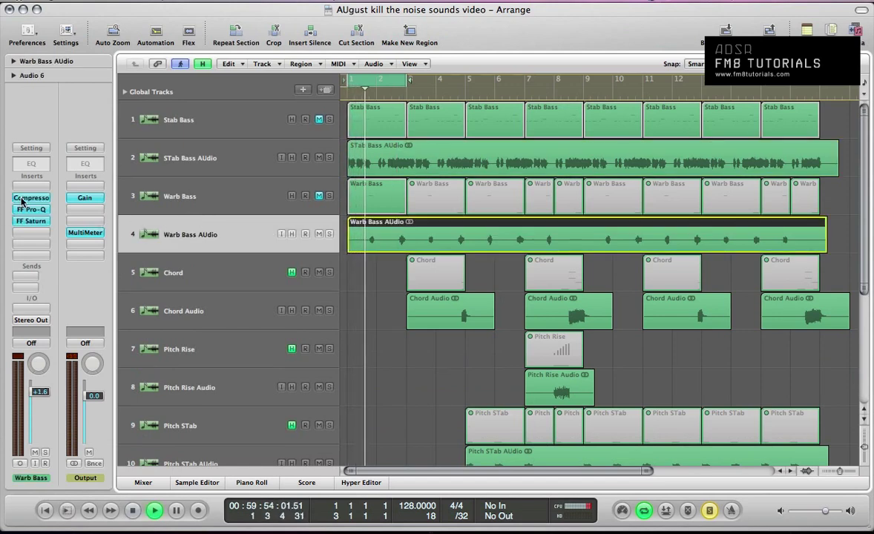
pyautogui.click(22, 198)
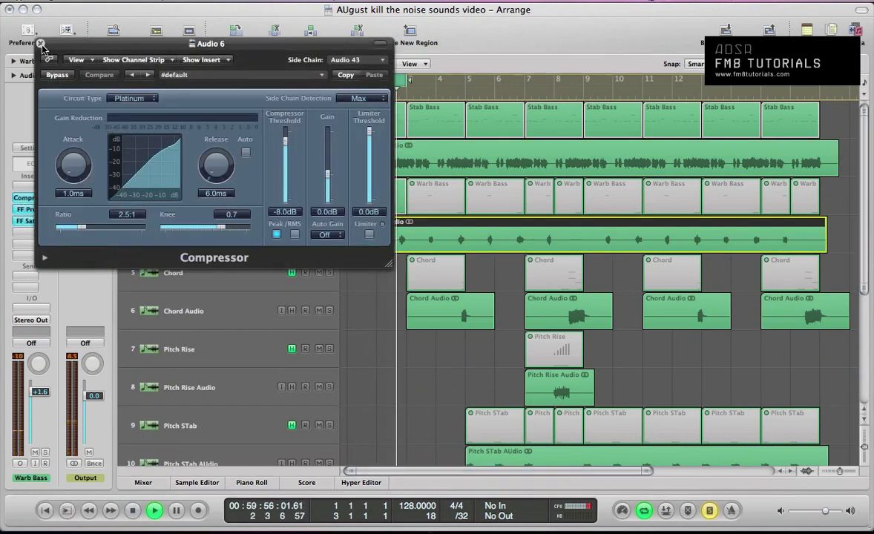
pyautogui.click(40, 43)
pyautogui.press('space')
pyautogui.click(20, 213)
pyautogui.moveTo(226, 39); pyautogui.dragTo(355, 82)
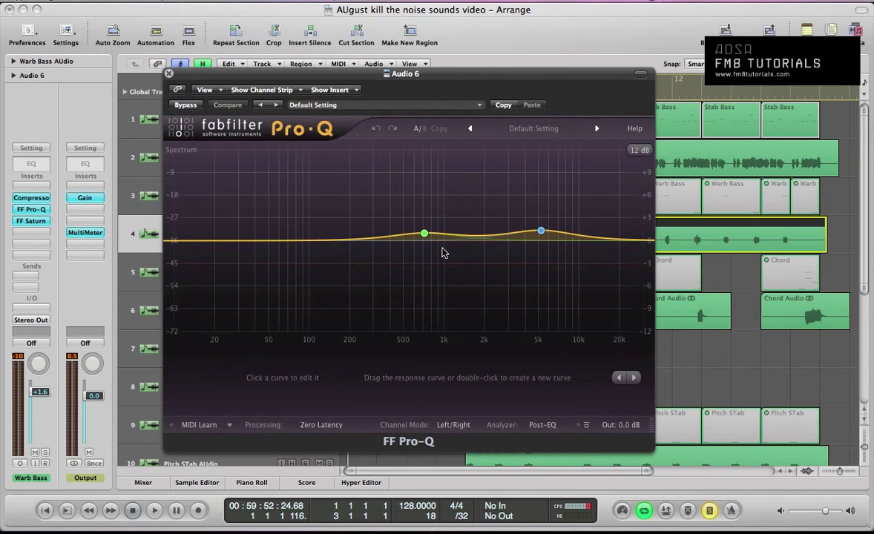
pyautogui.press('v')
pyautogui.press('space')
pyautogui.press('v')
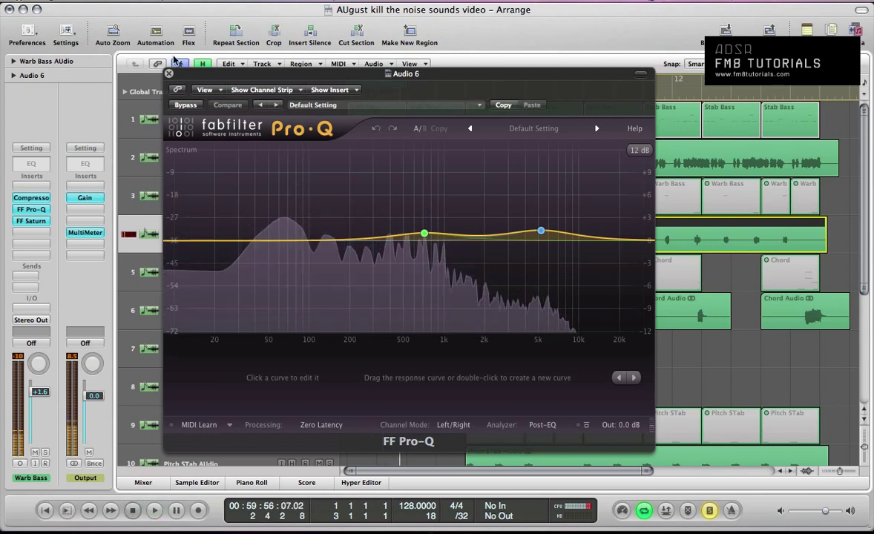
pyautogui.press('v')
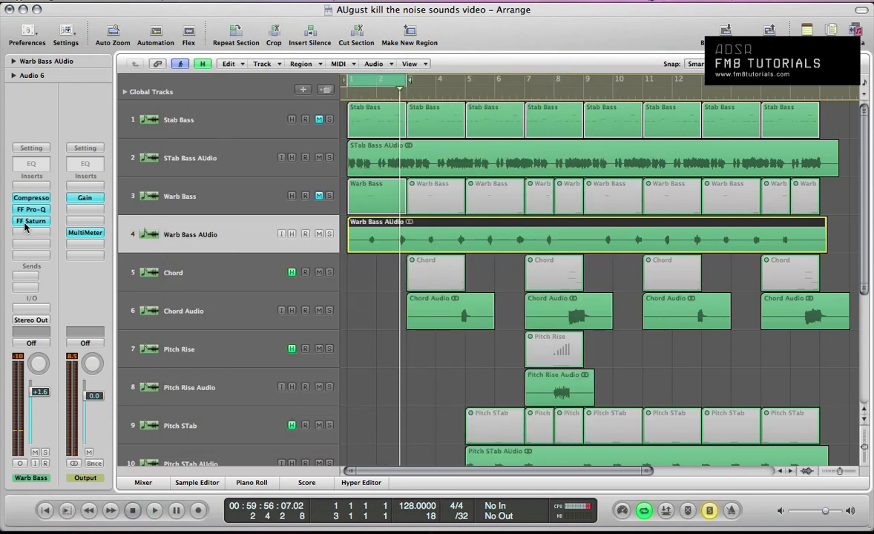
pyautogui.click(26, 222)
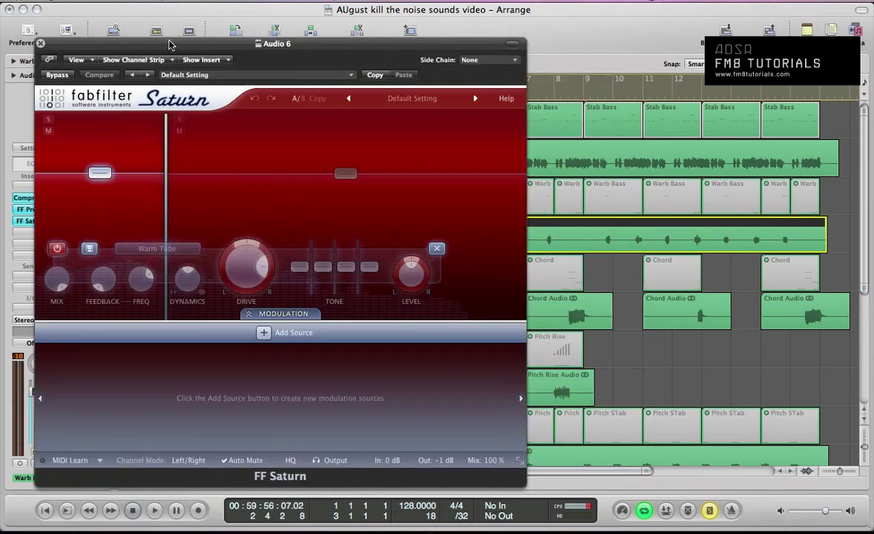
pyautogui.moveTo(170, 39); pyautogui.dragTo(454, 18)
pyautogui.press('v')
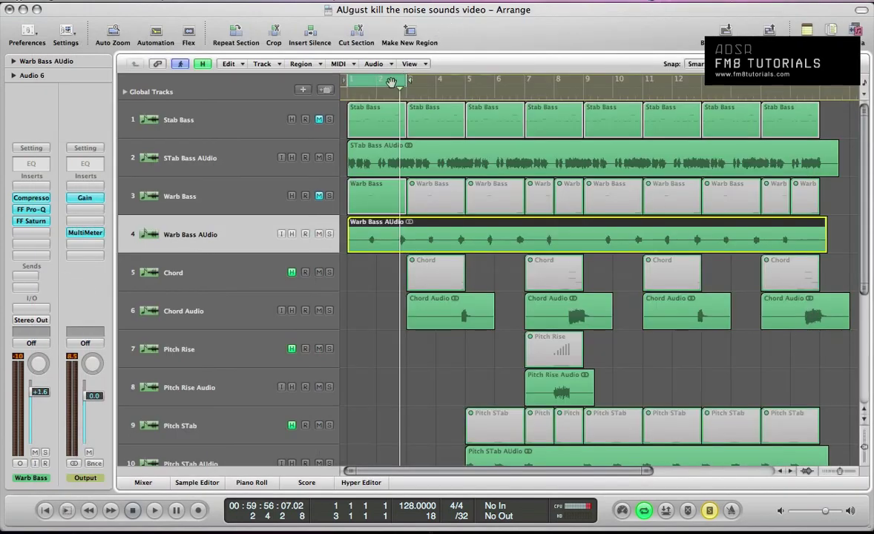
pyautogui.moveTo(352, 81); pyautogui.dragTo(373, 85)
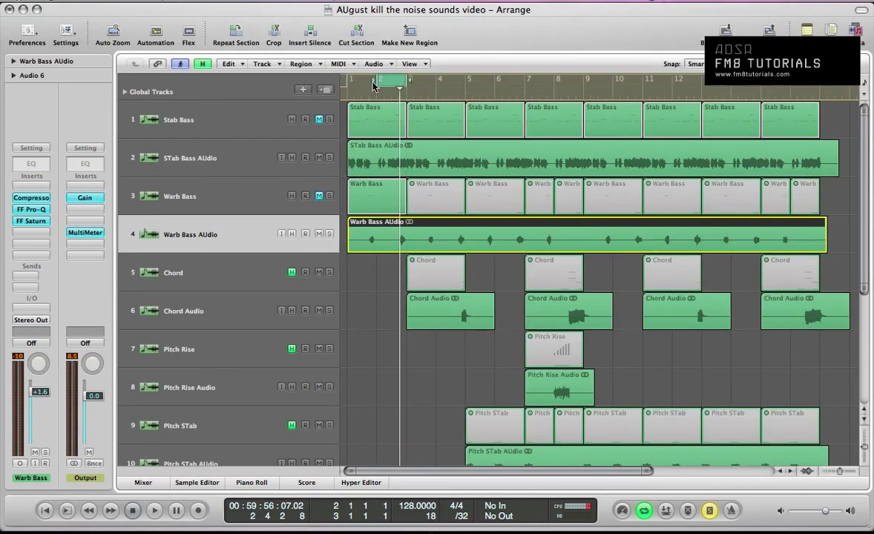
pyautogui.press('v')
pyautogui.press('space')
pyautogui.moveTo(482, 16); pyautogui.dragTo(324, 52)
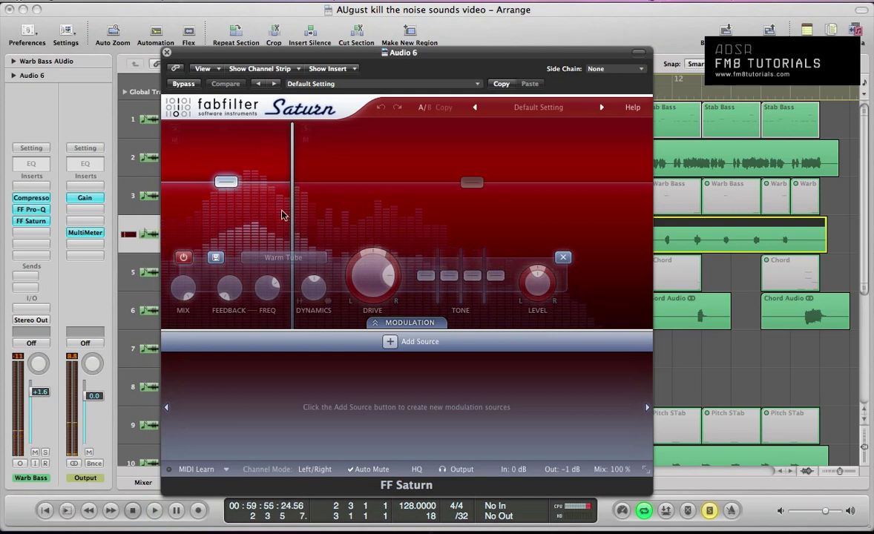
pyautogui.click(372, 208)
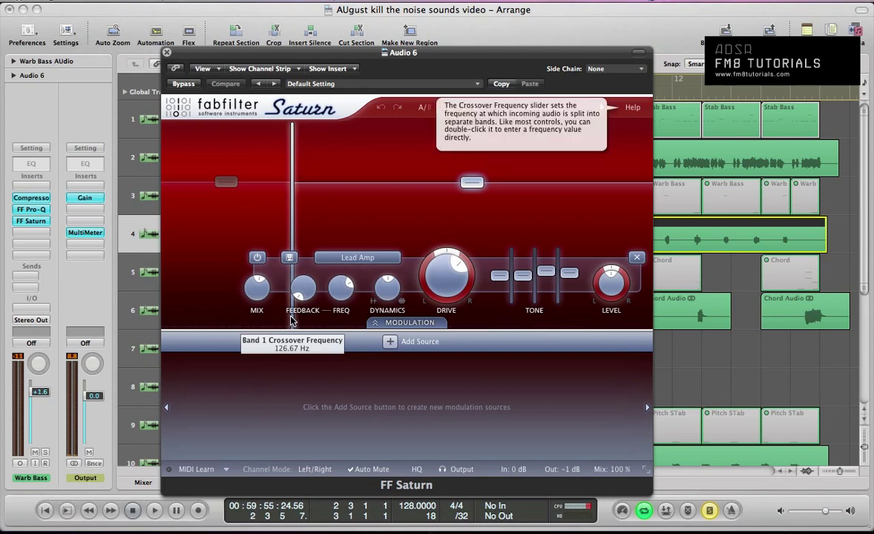
pyautogui.press('space')
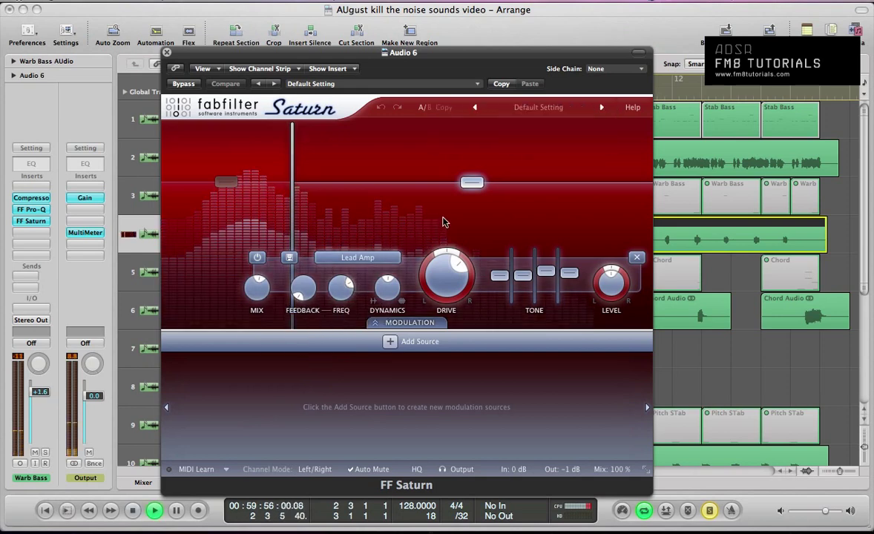
pyautogui.click(369, 259)
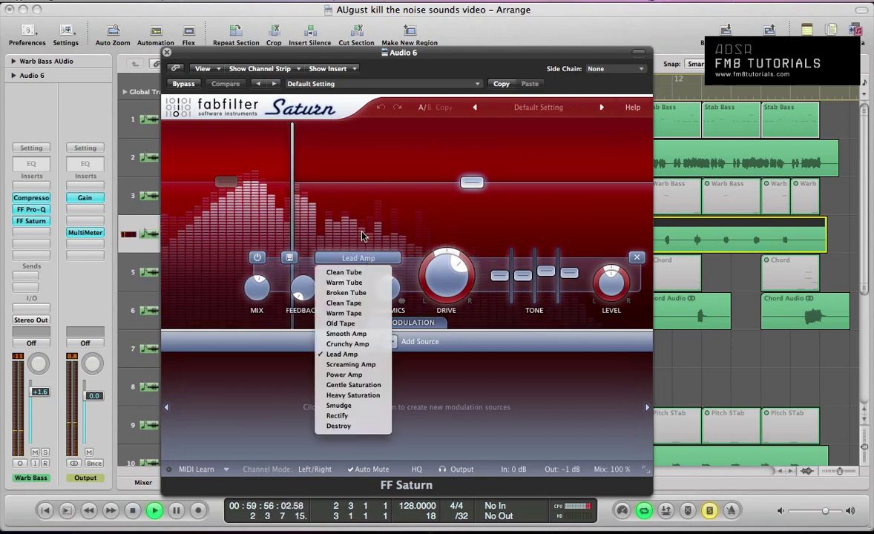
pyautogui.click(363, 235)
pyautogui.moveTo(264, 289)
pyautogui.moveTo(477, 190)
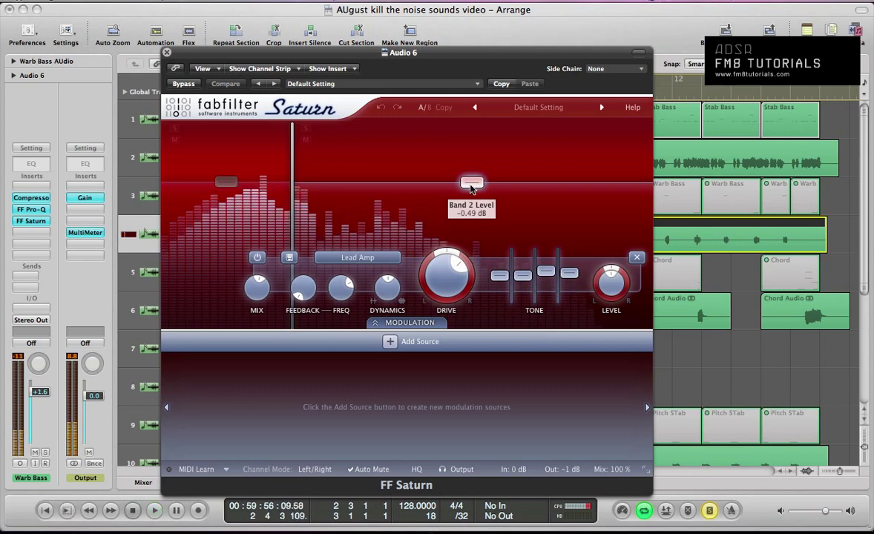
pyautogui.moveTo(449, 281)
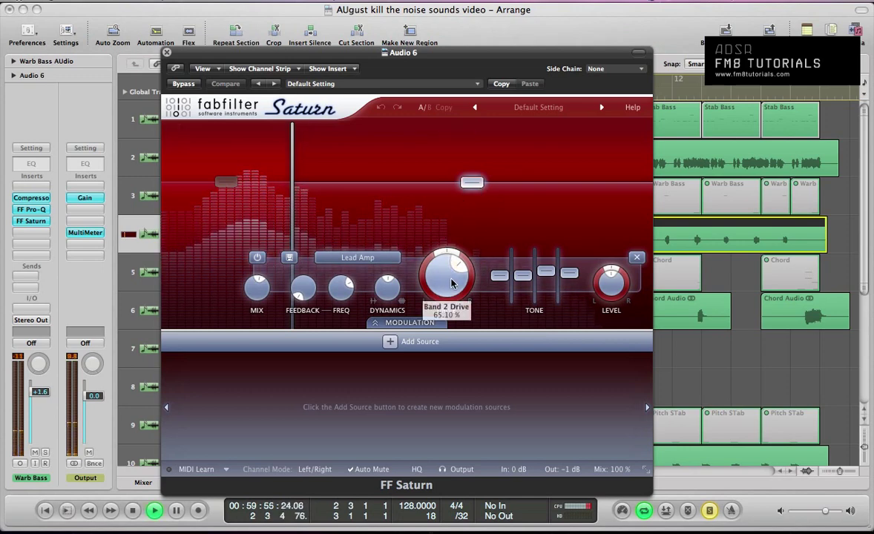
pyautogui.moveTo(292, 158)
pyautogui.click(257, 258)
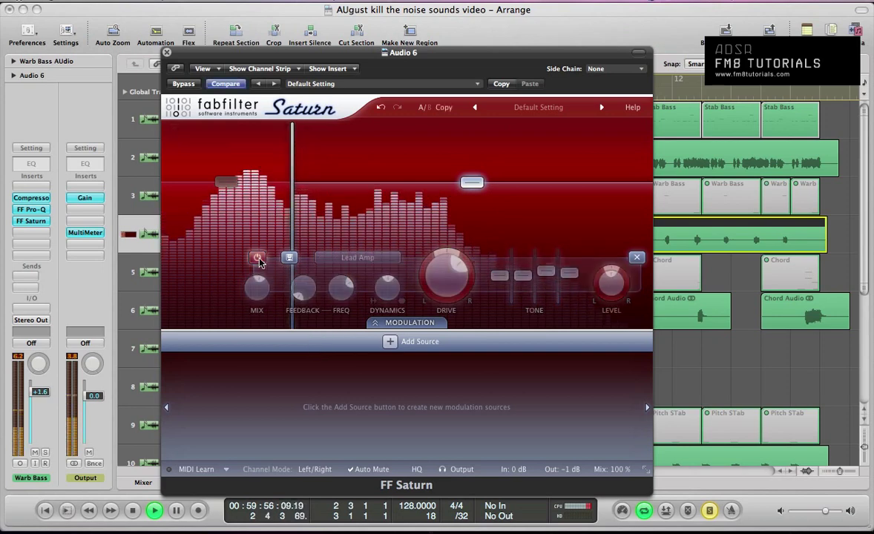
pyautogui.click(256, 258)
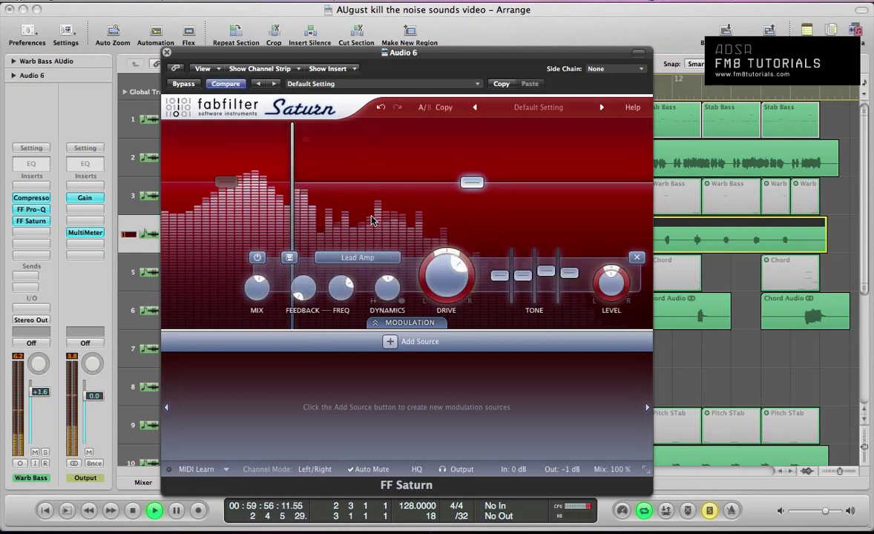
pyautogui.press('space')
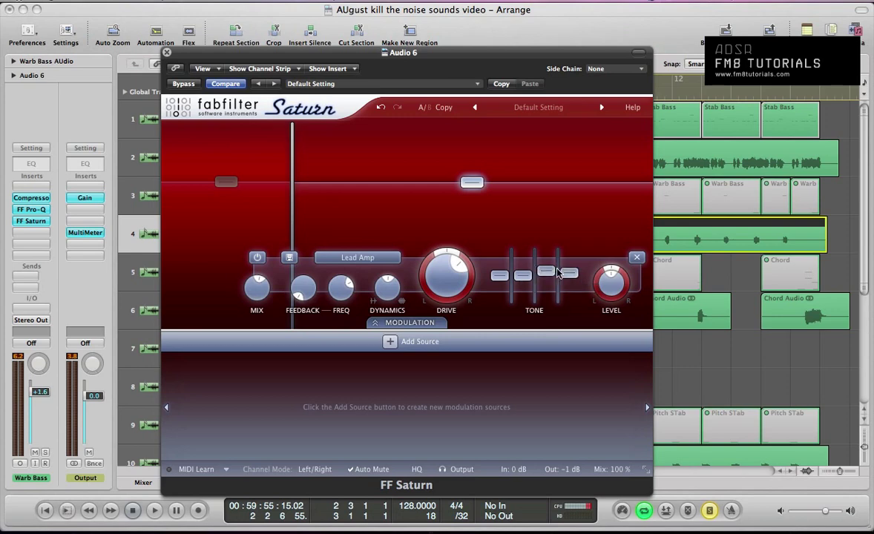
pyautogui.press('super+w')
pyautogui.moveTo(350, 83); pyautogui.dragTo(405, 81)
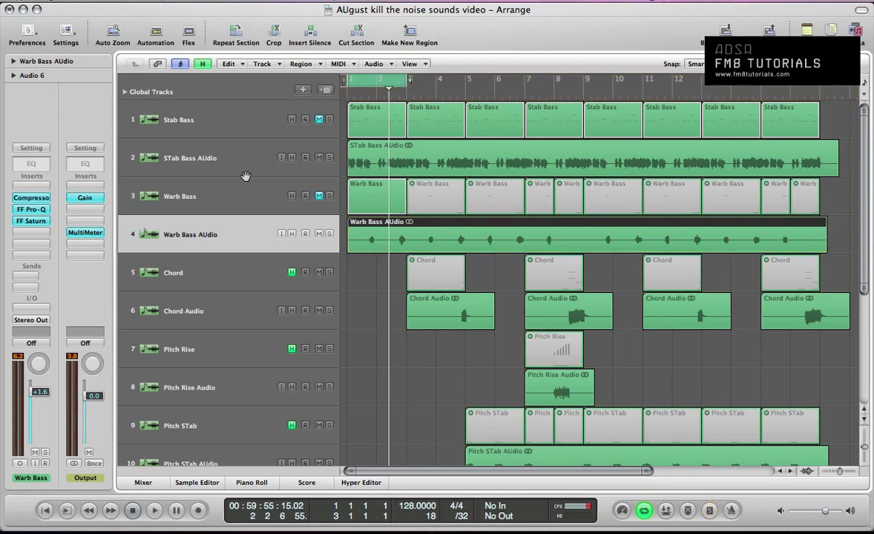
# - Zoom out to show all 15 tracks, mute tracks 5–12 and start playback
pyautogui.scroll(-5, 243, 172)
pyautogui.scroll(-6, 293, 275)
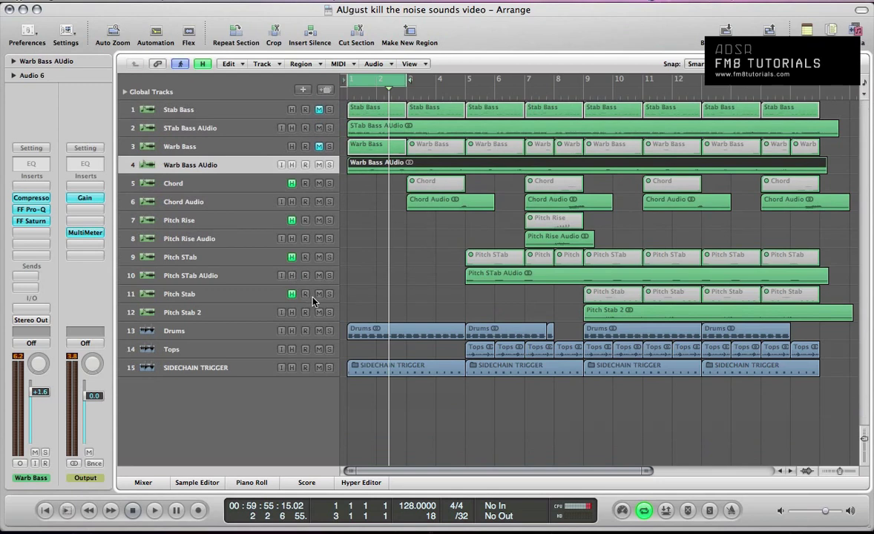
pyautogui.moveTo(315, 310); pyautogui.dragTo(319, 189)
pyautogui.press('space')
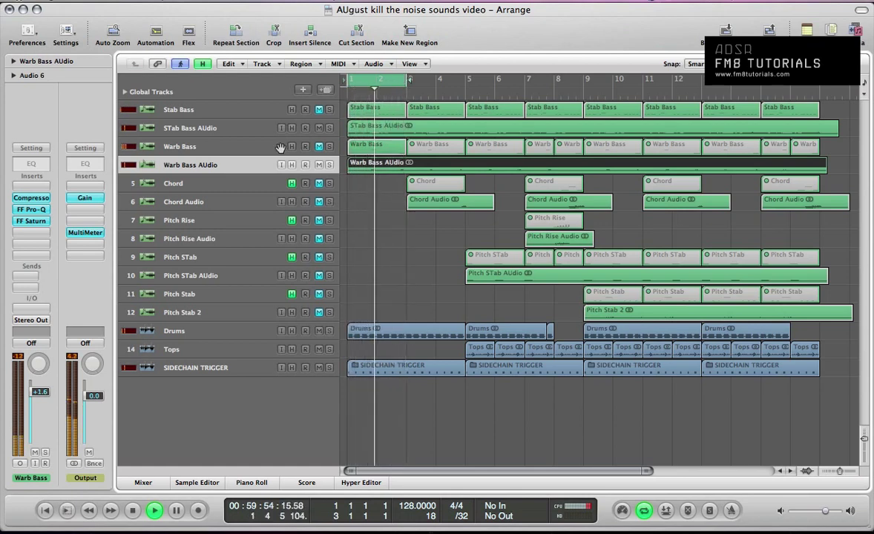
# - Turn Cycle off, unmute tracks 5–12 and make the track rows taller
pyautogui.press('c')
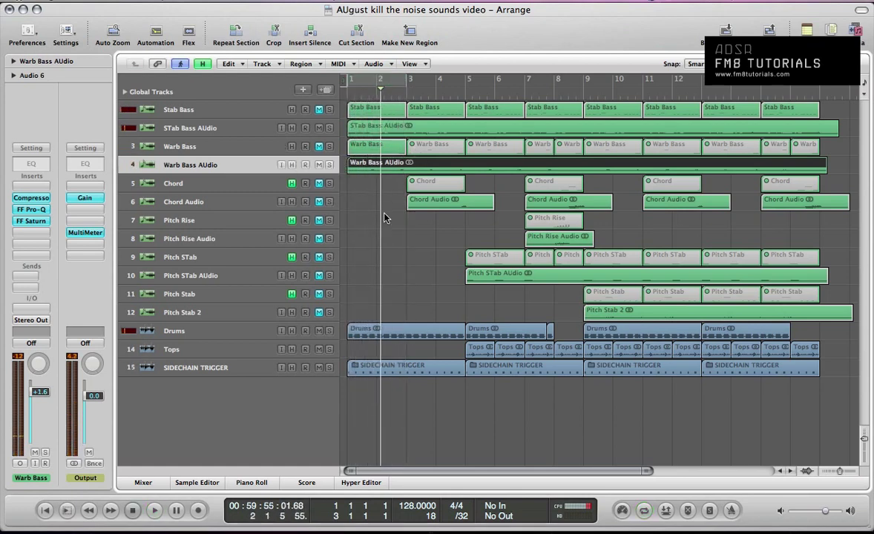
pyautogui.click(370, 215)
pyautogui.moveTo(320, 184); pyautogui.dragTo(317, 313)
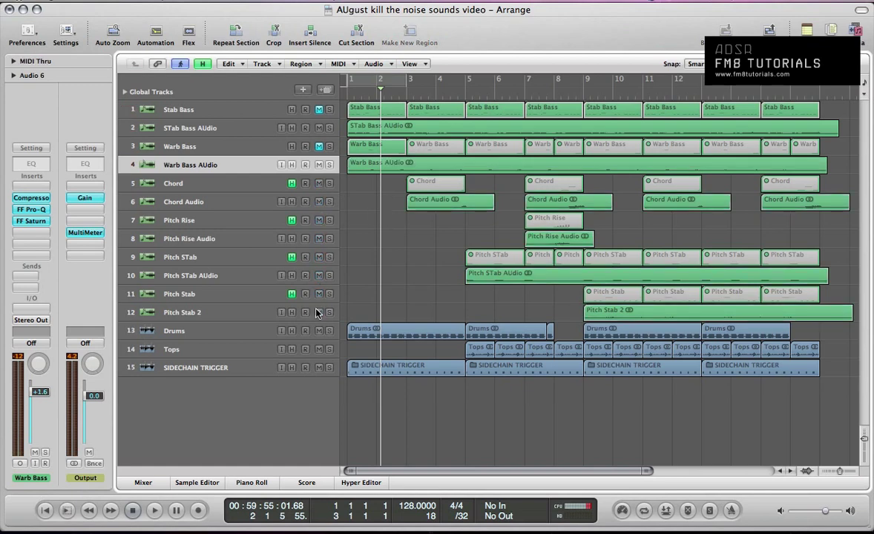
pyautogui.click(223, 199)
pyautogui.press('super+Down')
# - Select the Pitch Rise Audio region and return the playhead to bar 1
pyautogui.click(534, 282)
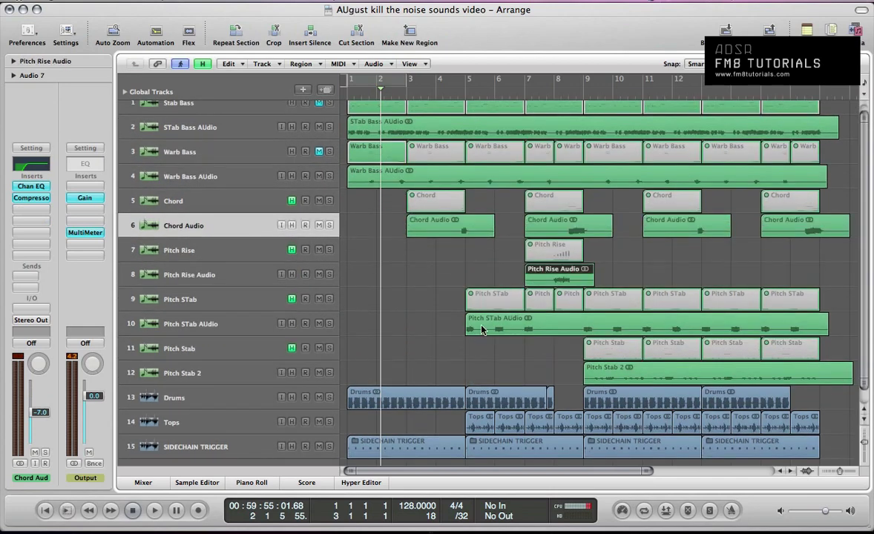
pyautogui.click(481, 330)
pyautogui.click(549, 283)
pyautogui.press('Return')
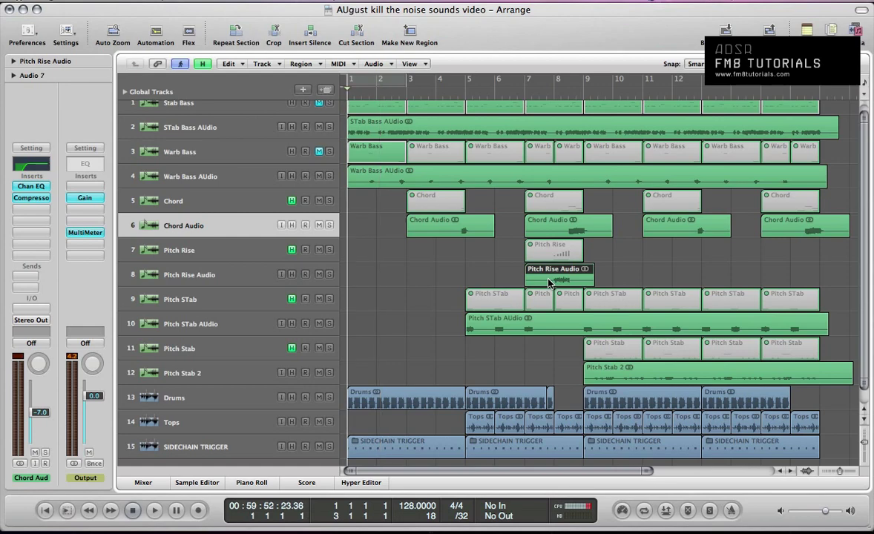